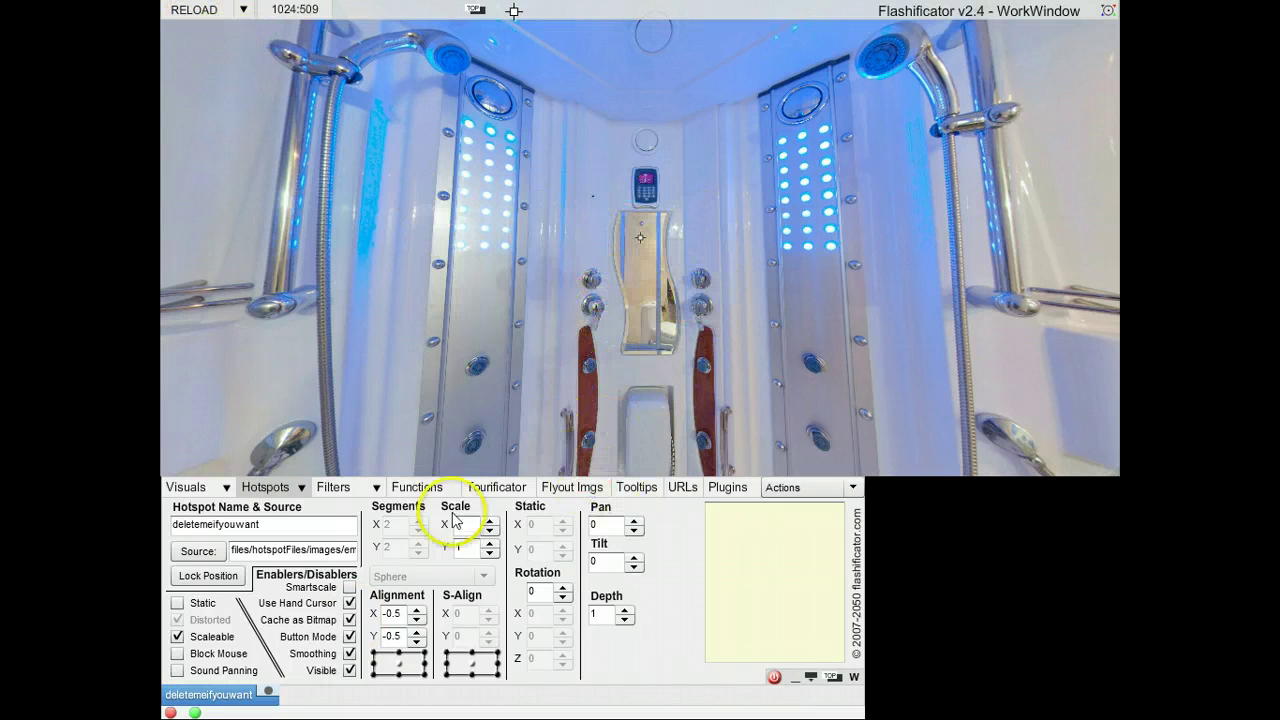
click(268, 696)
click(269, 694)
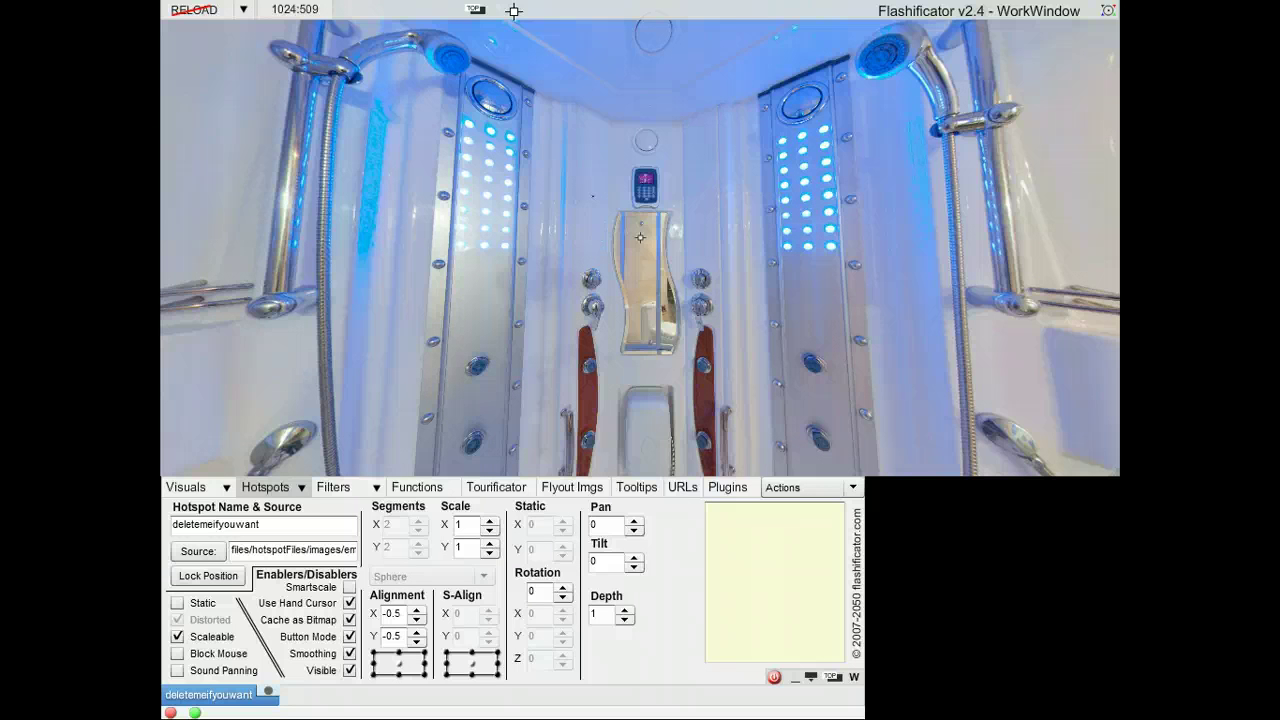
mouse_move(320, 719)
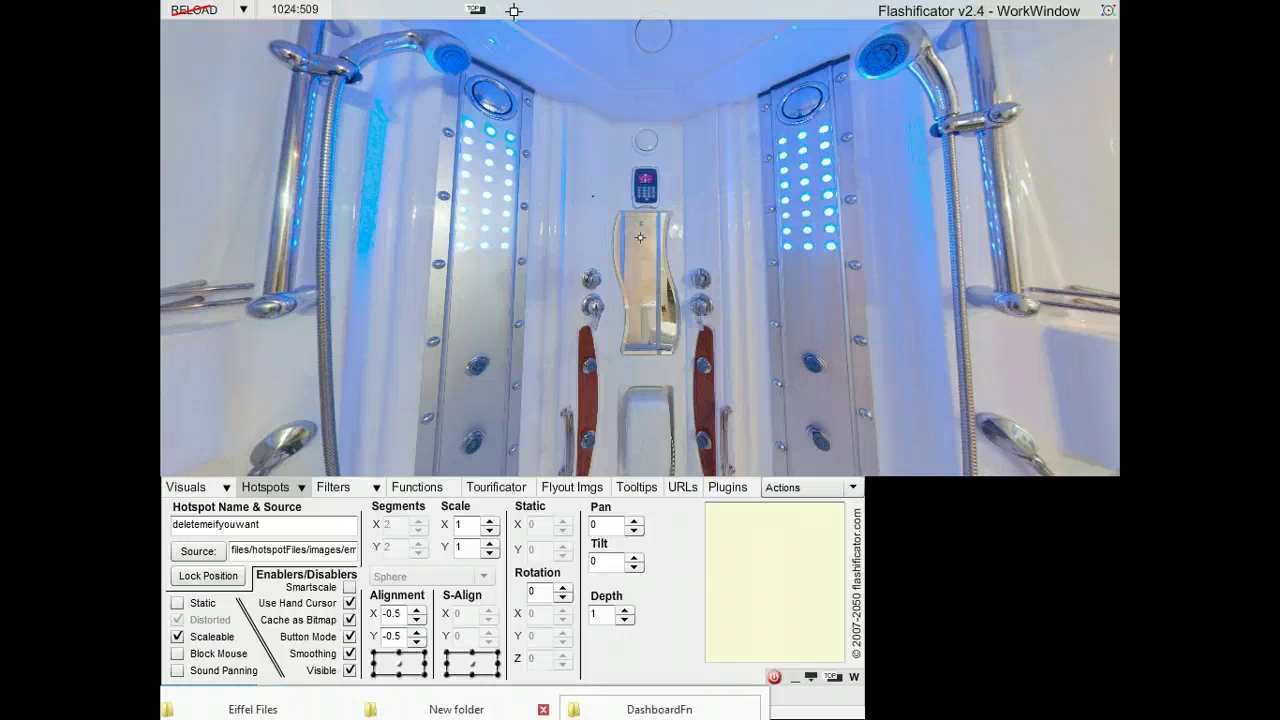
click(456, 709)
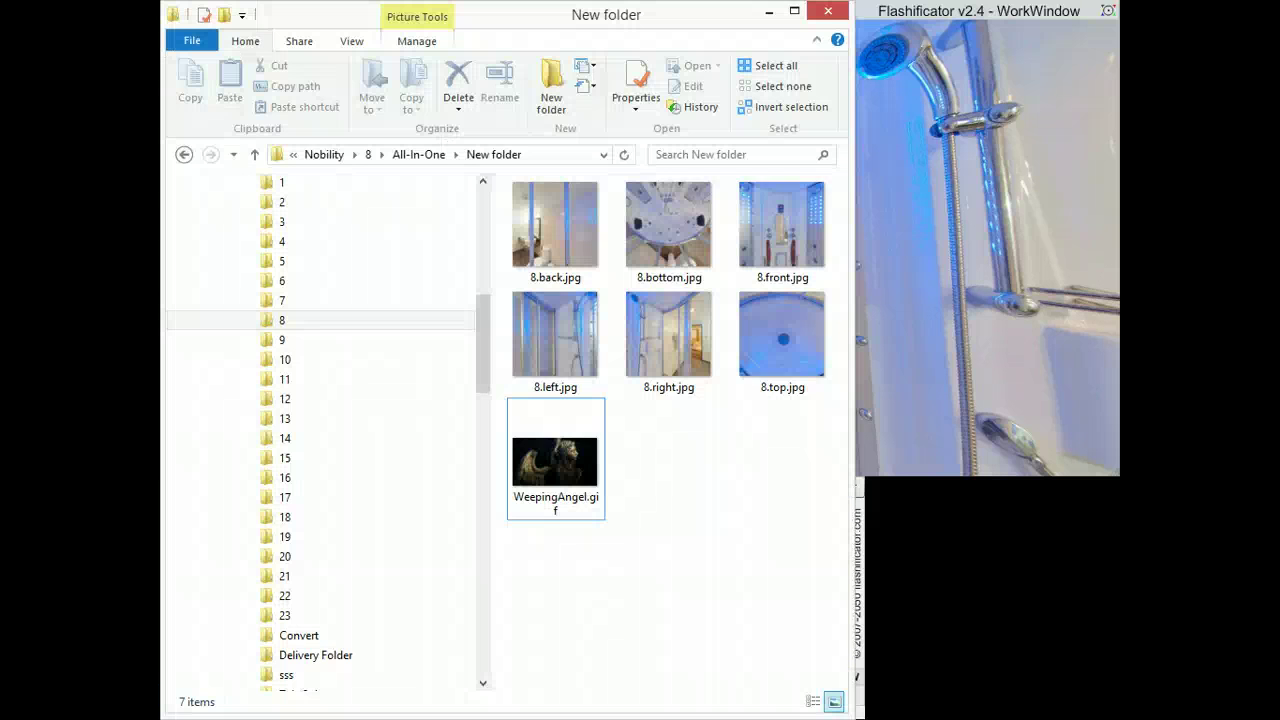
click(992, 276)
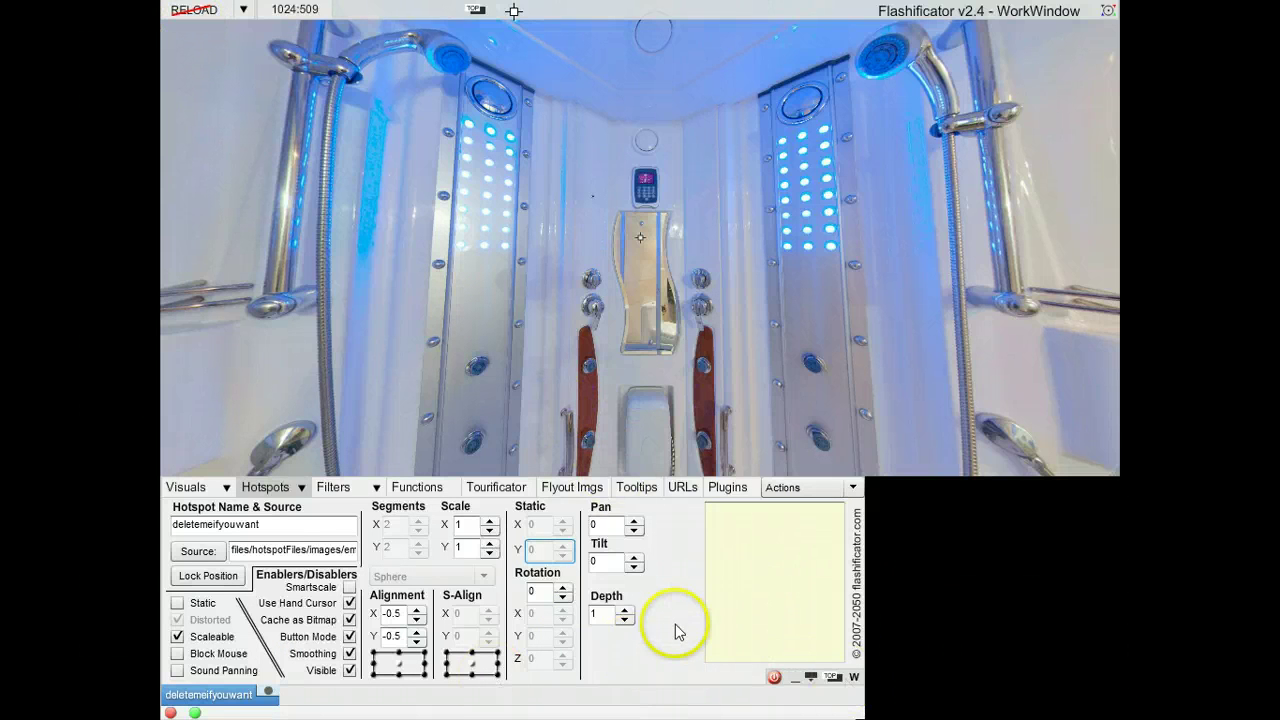
Add WeepingAngel.gif from the New folder window to the panorama as a hotspot over the shower's right wall
click(190, 489)
click(479, 706)
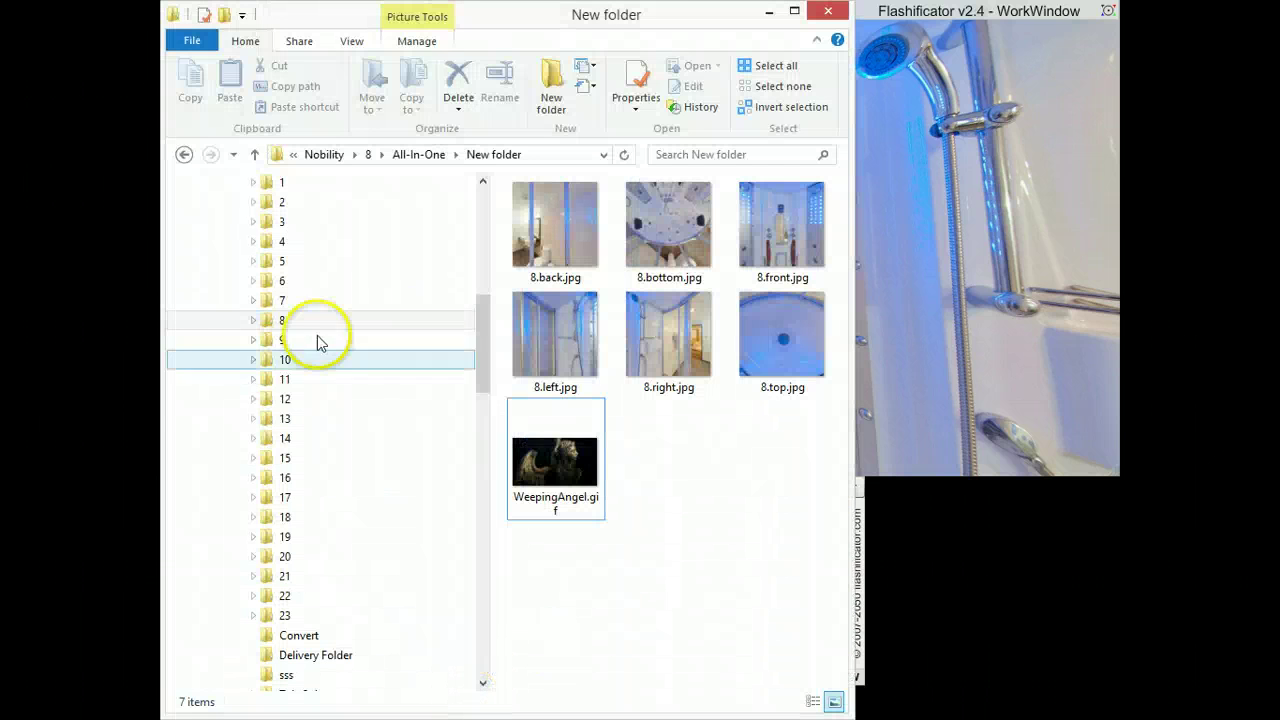
click(567, 497)
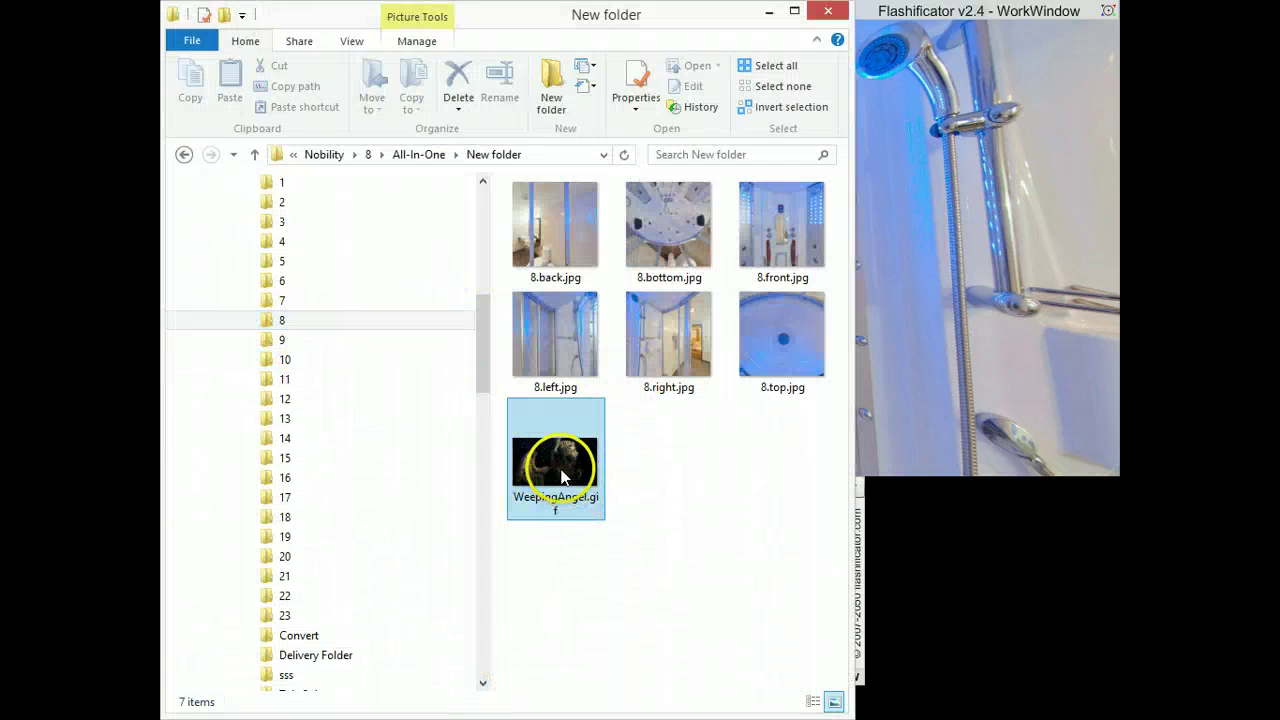
mouse_move(952, 289)
mouse_down()
mouse_move(895, 326)
mouse_move(922, 283)
mouse_move(932, 289)
mouse_up()
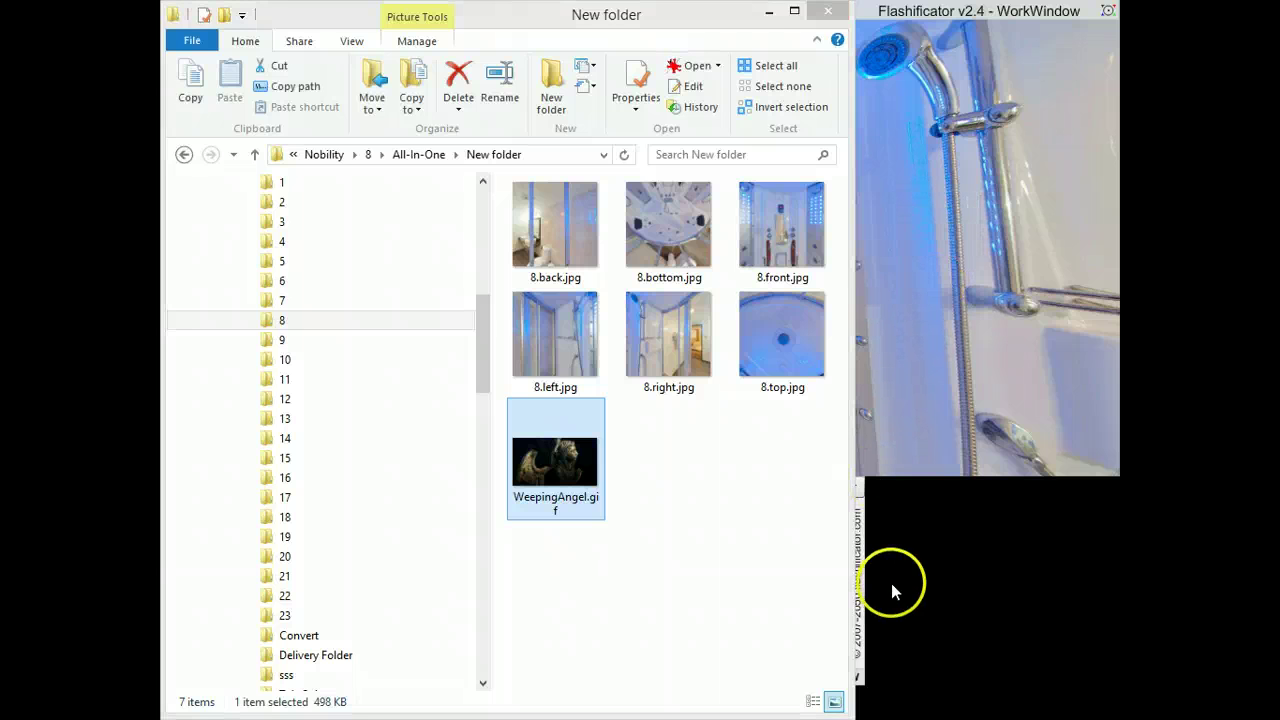
click(769, 12)
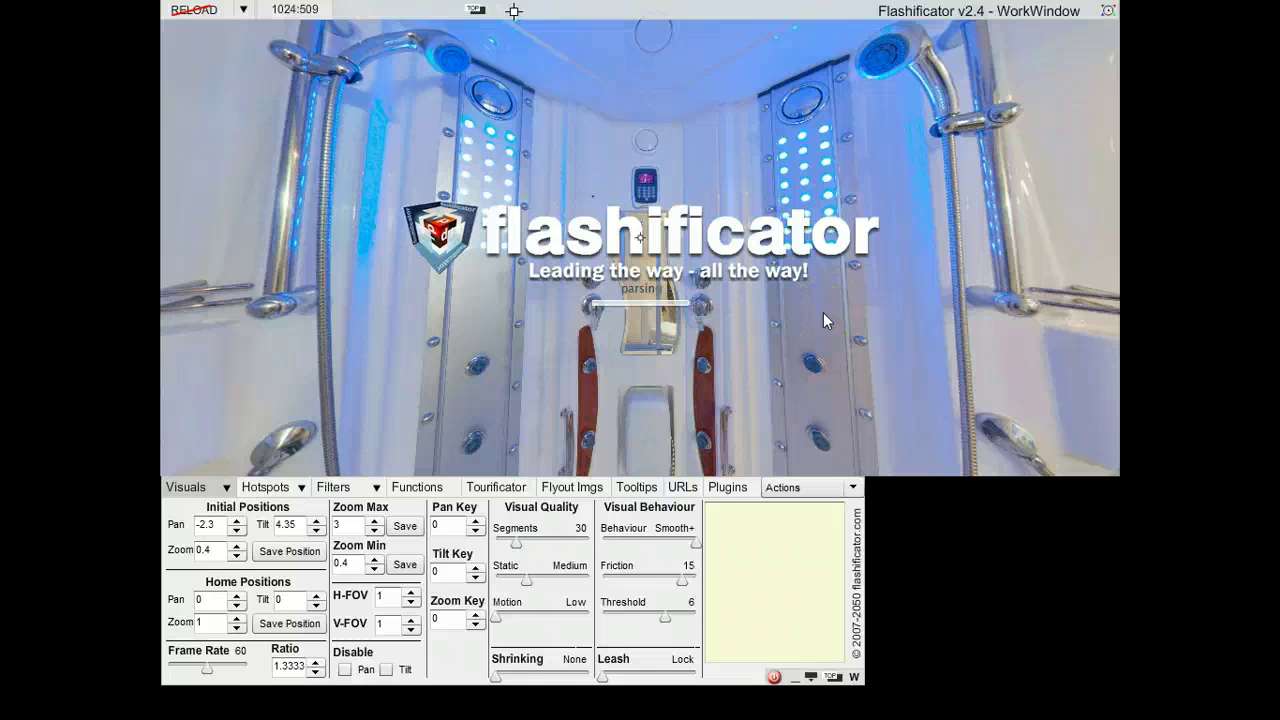
click(972, 265)
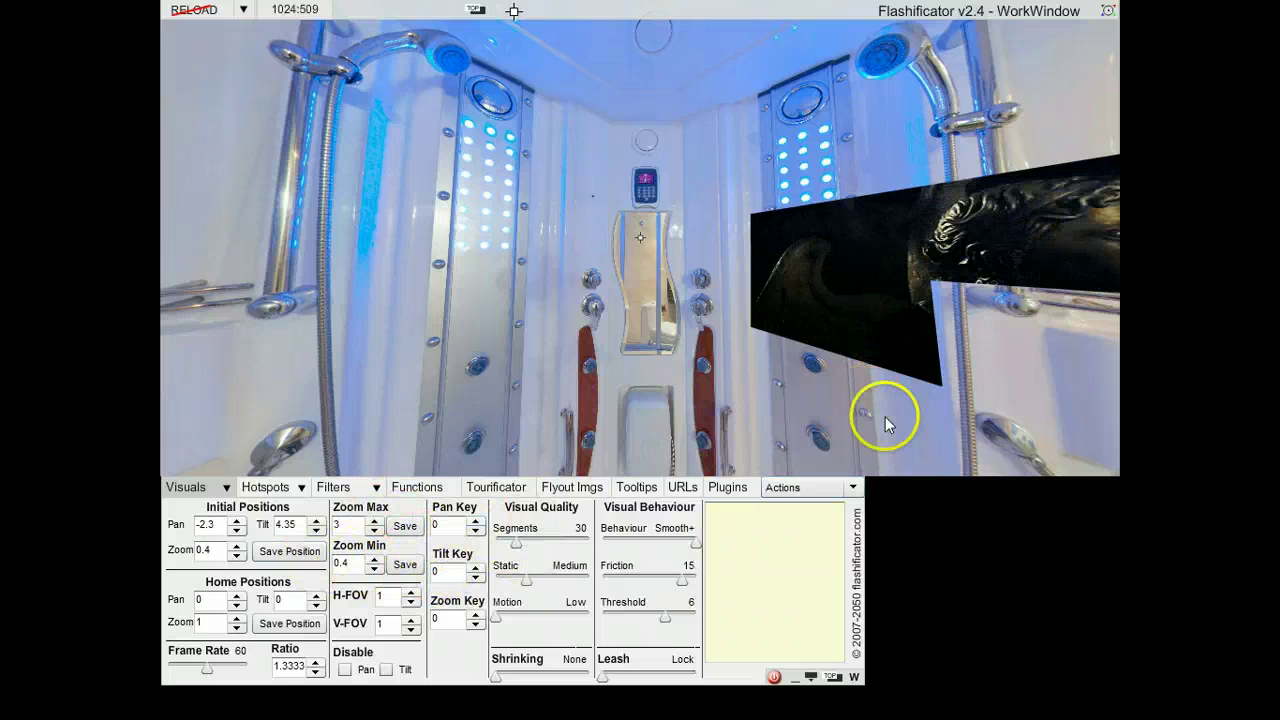
Set the Weeping Angel hotspot's segments to 6 in X and 6 in Y
click(304, 490)
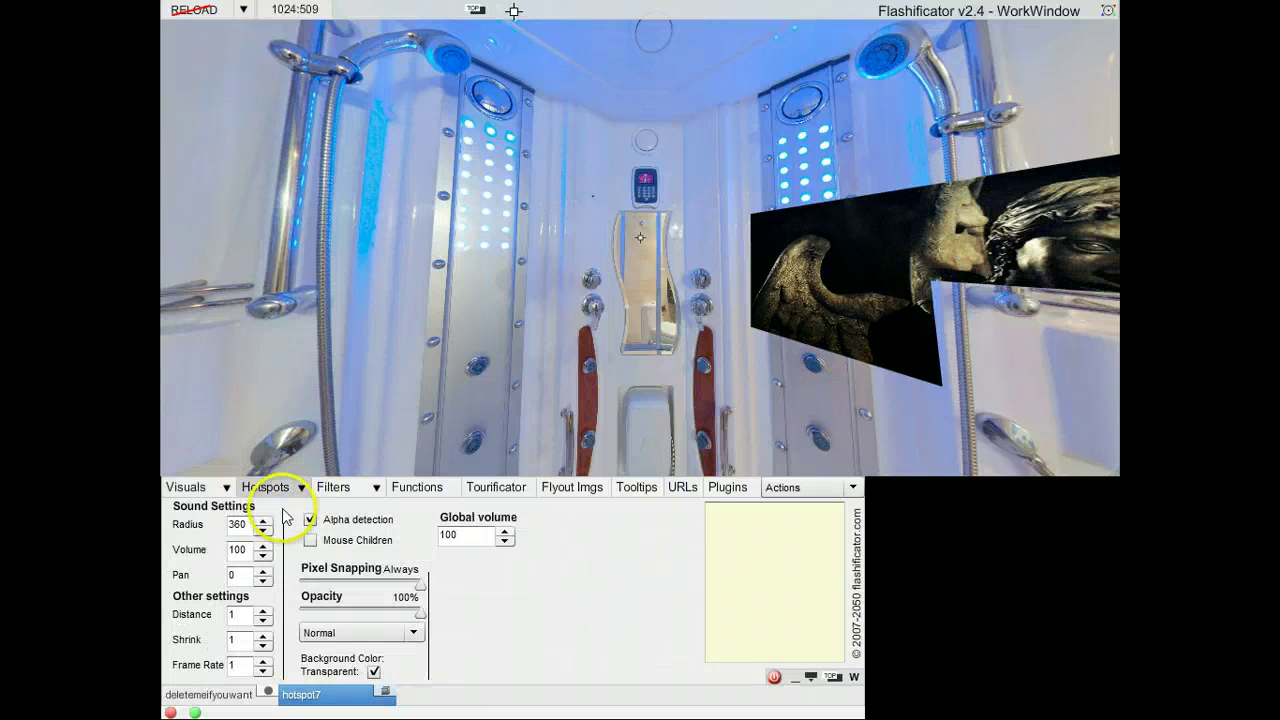
click(195, 488)
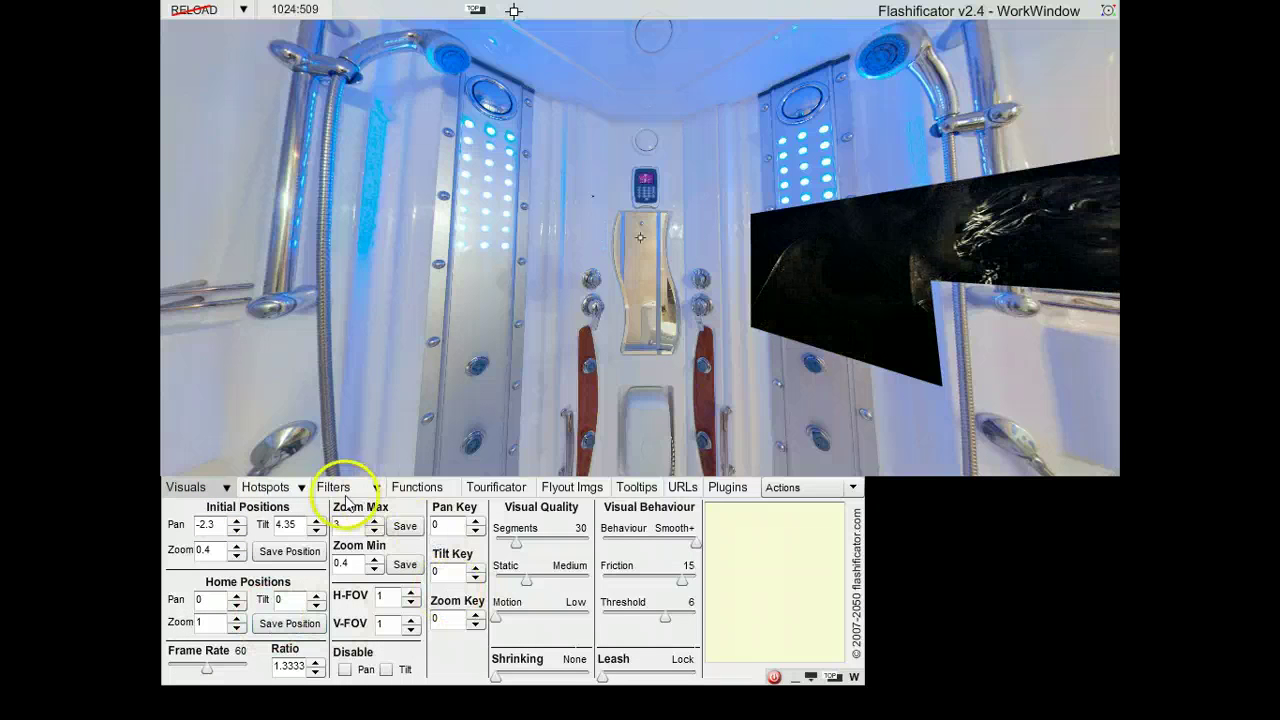
click(278, 489)
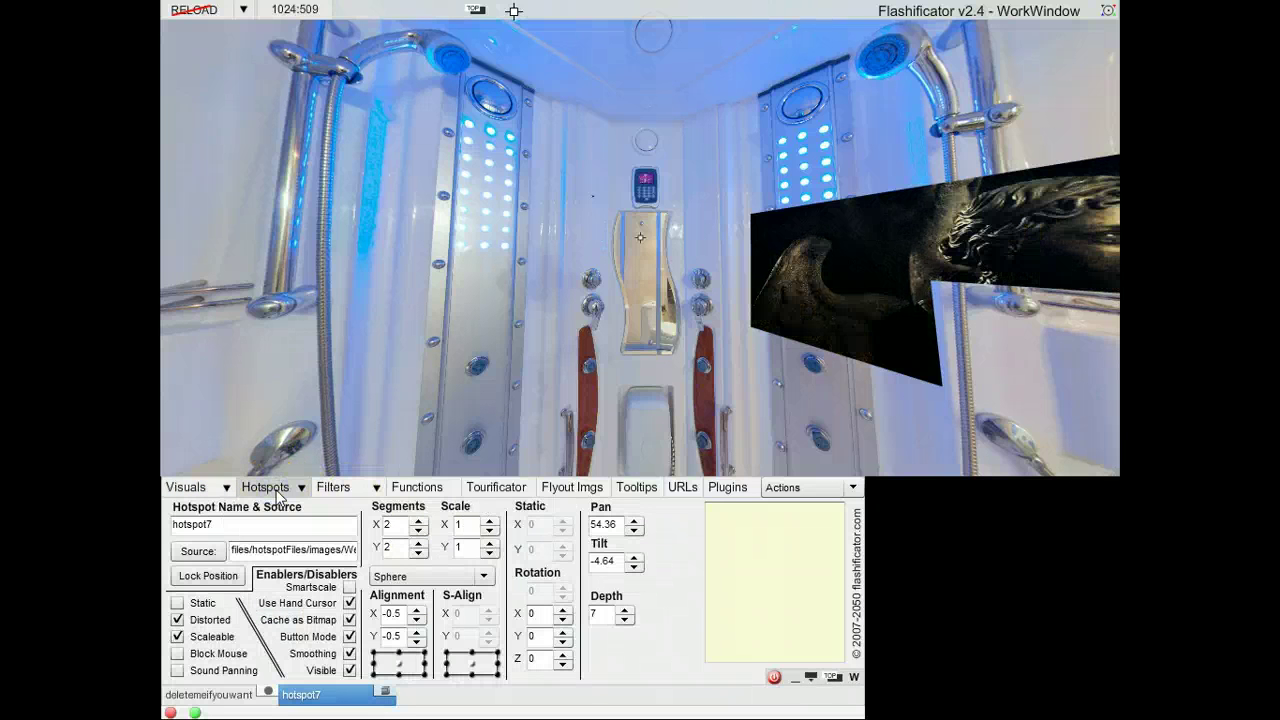
click(418, 525)
click(419, 532)
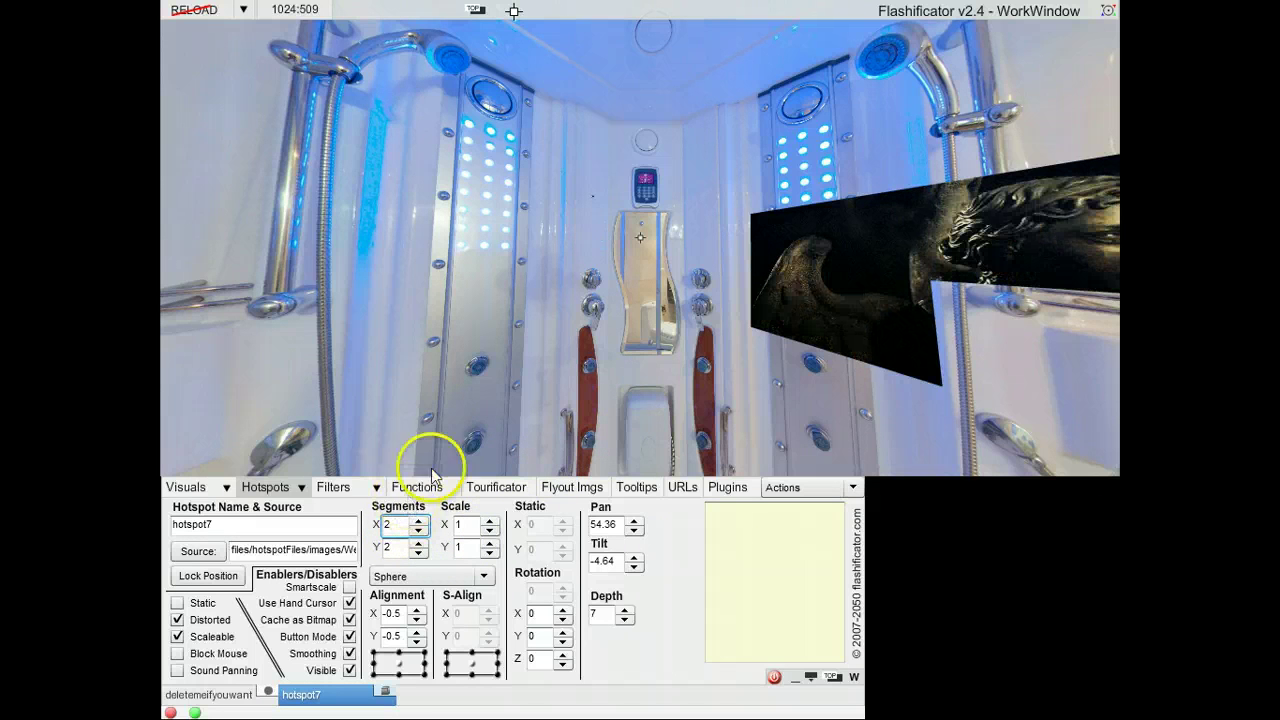
click(419, 527)
click(419, 526)
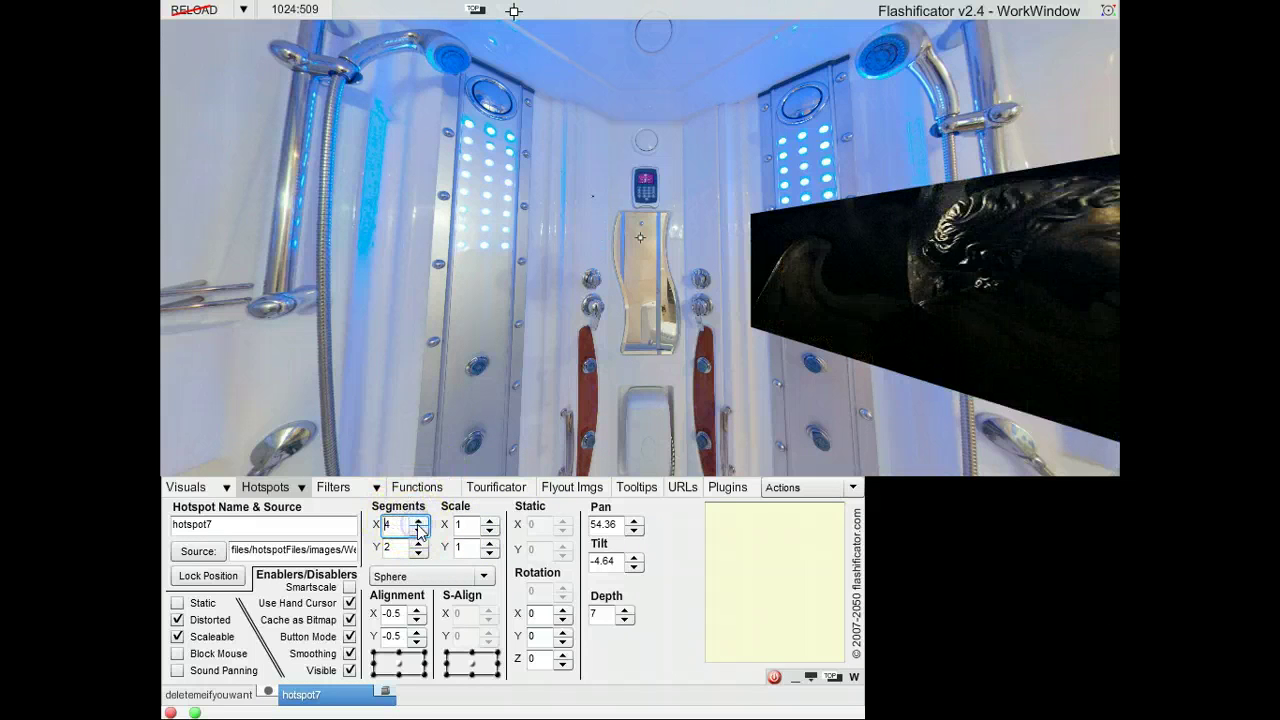
click(419, 526)
click(419, 526)
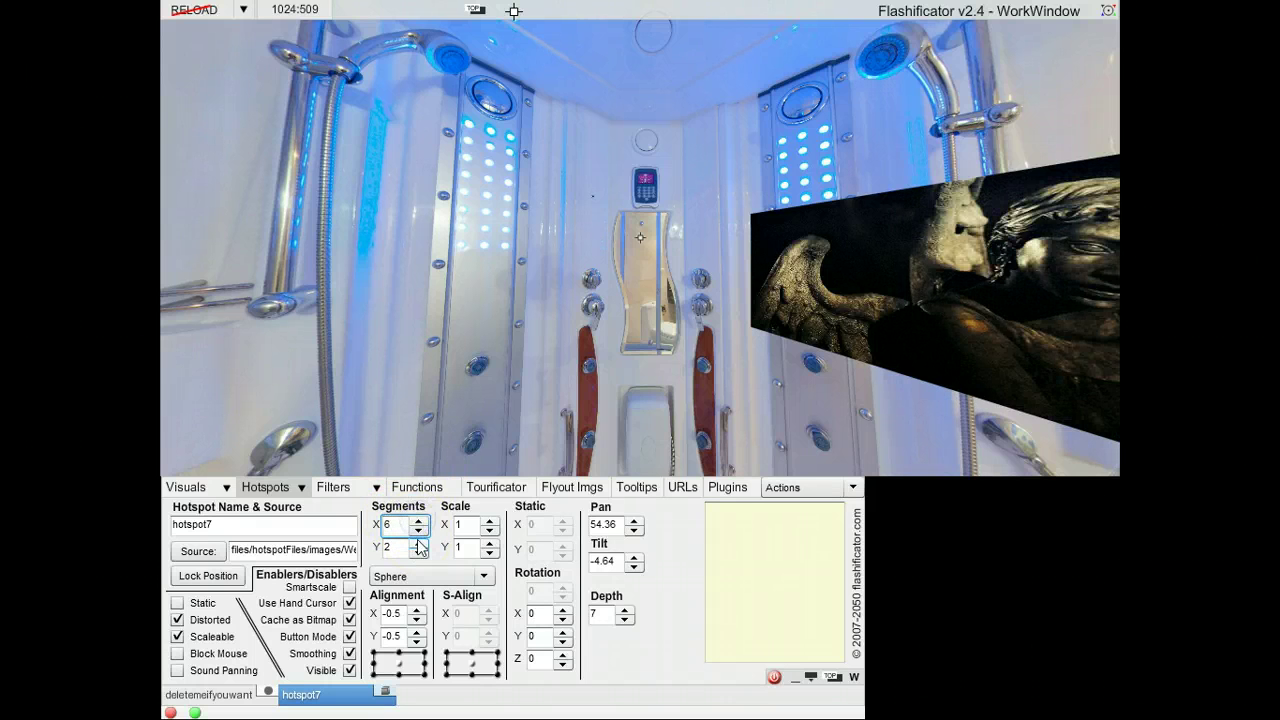
click(419, 544)
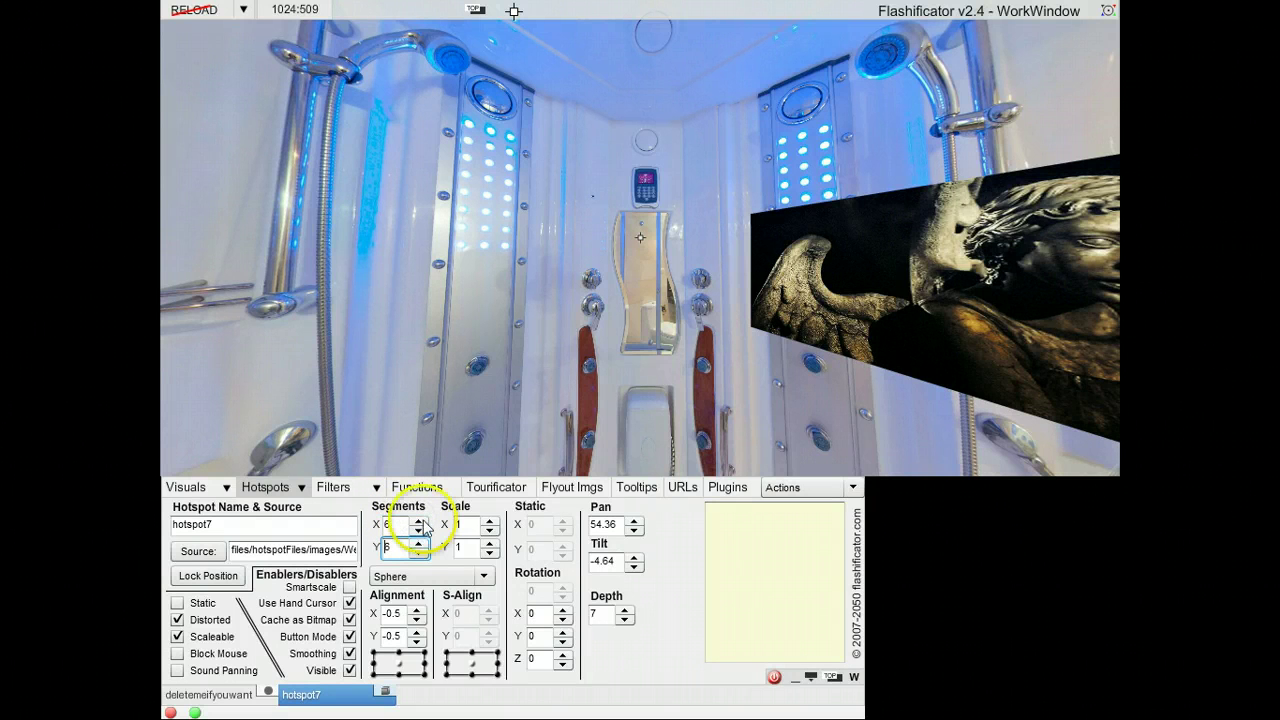
Check the distorted Weeping Angel hotspot in the panorama and re-enable Reload for the work window
mouse_move(459, 366)
mouse_down()
mouse_move(662, 374)
mouse_move(670, 394)
mouse_move(559, 370)
mouse_move(638, 382)
mouse_move(480, 377)
mouse_move(782, 380)
mouse_up()
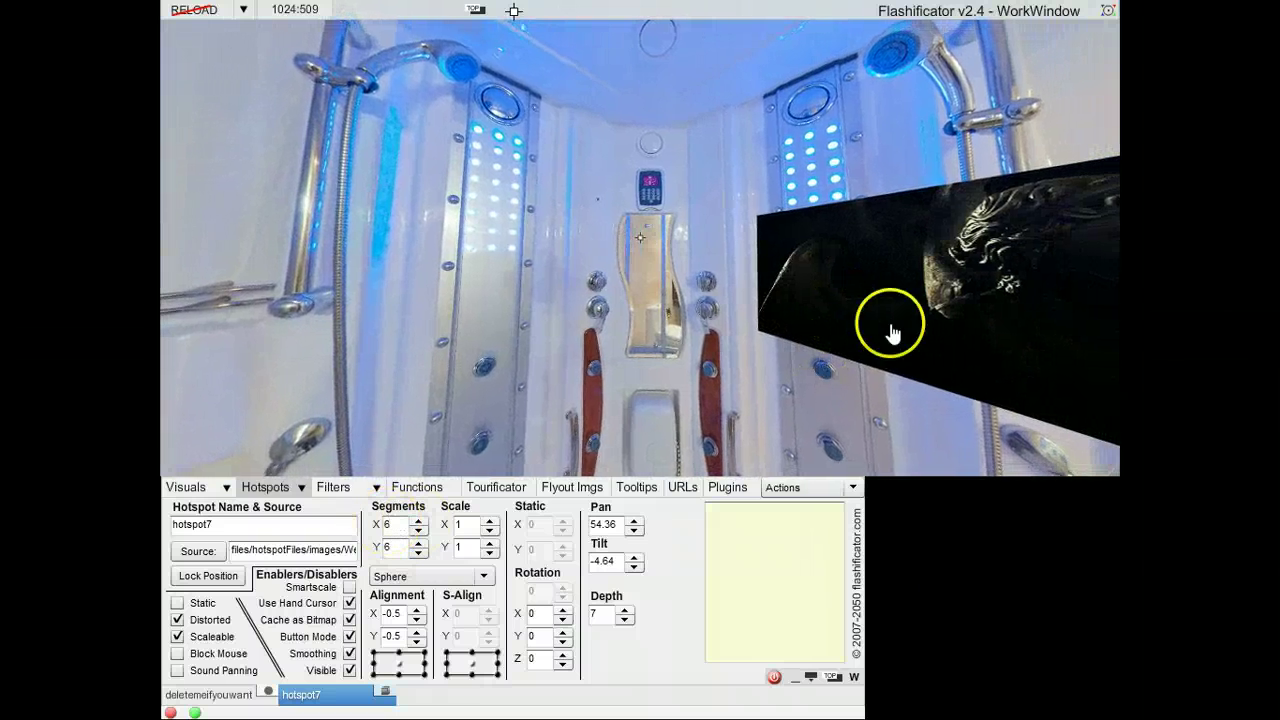
drag(648, 390, 1103, 420)
mouse_move(673, 408)
mouse_down()
mouse_move(877, 403)
mouse_move(434, 400)
mouse_move(394, 386)
mouse_move(485, 354)
mouse_up()
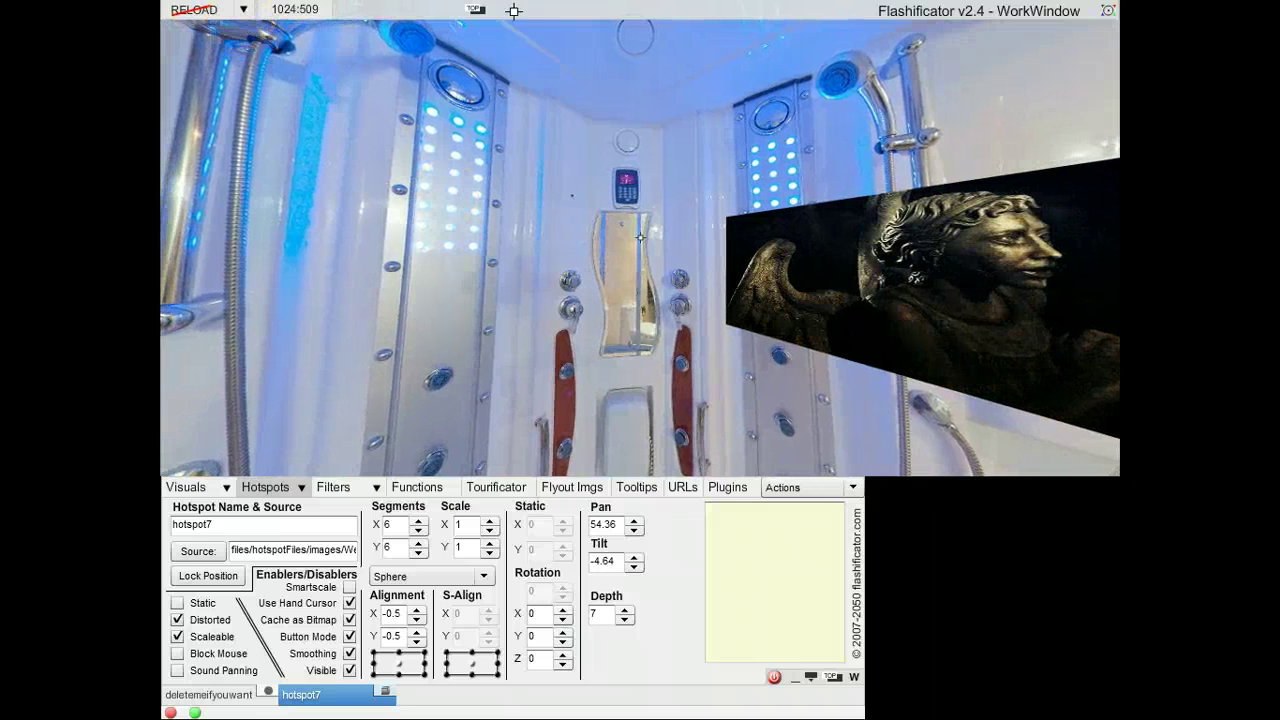
click(237, 29)
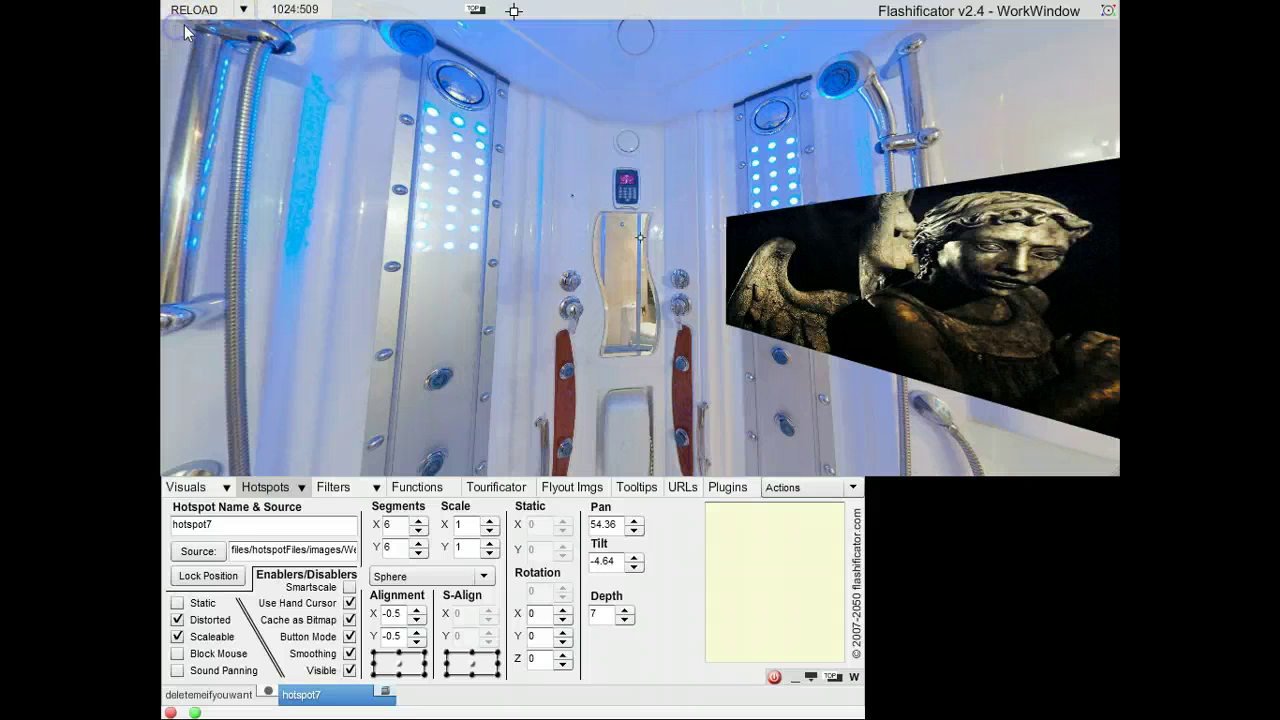
click(285, 45)
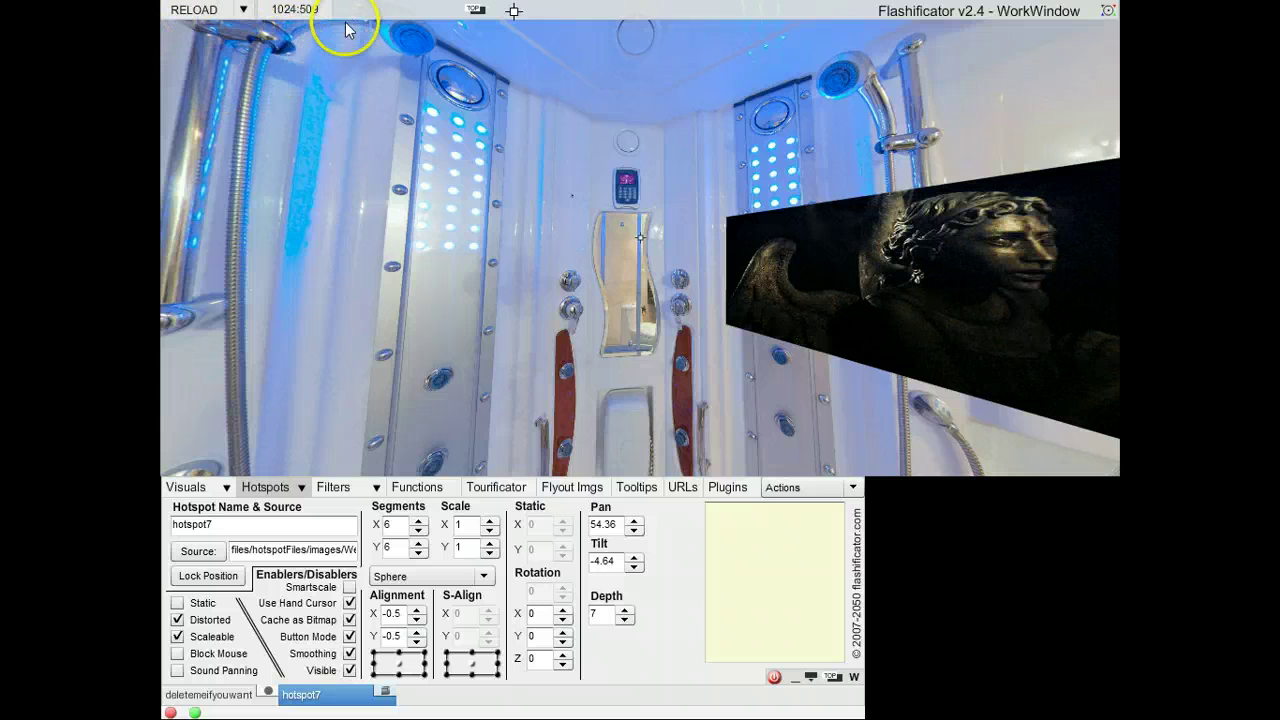
Switch the work window to a custom size and stretch it to 1021:509
click(297, 10)
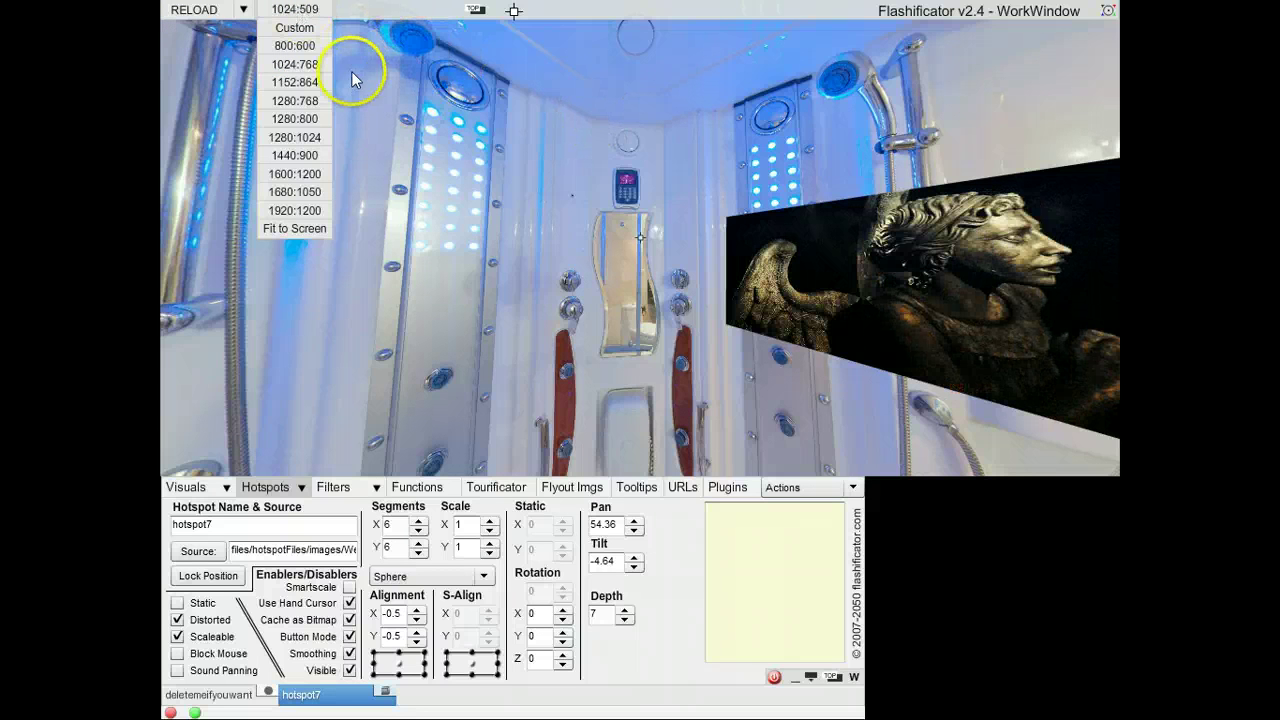
click(284, 28)
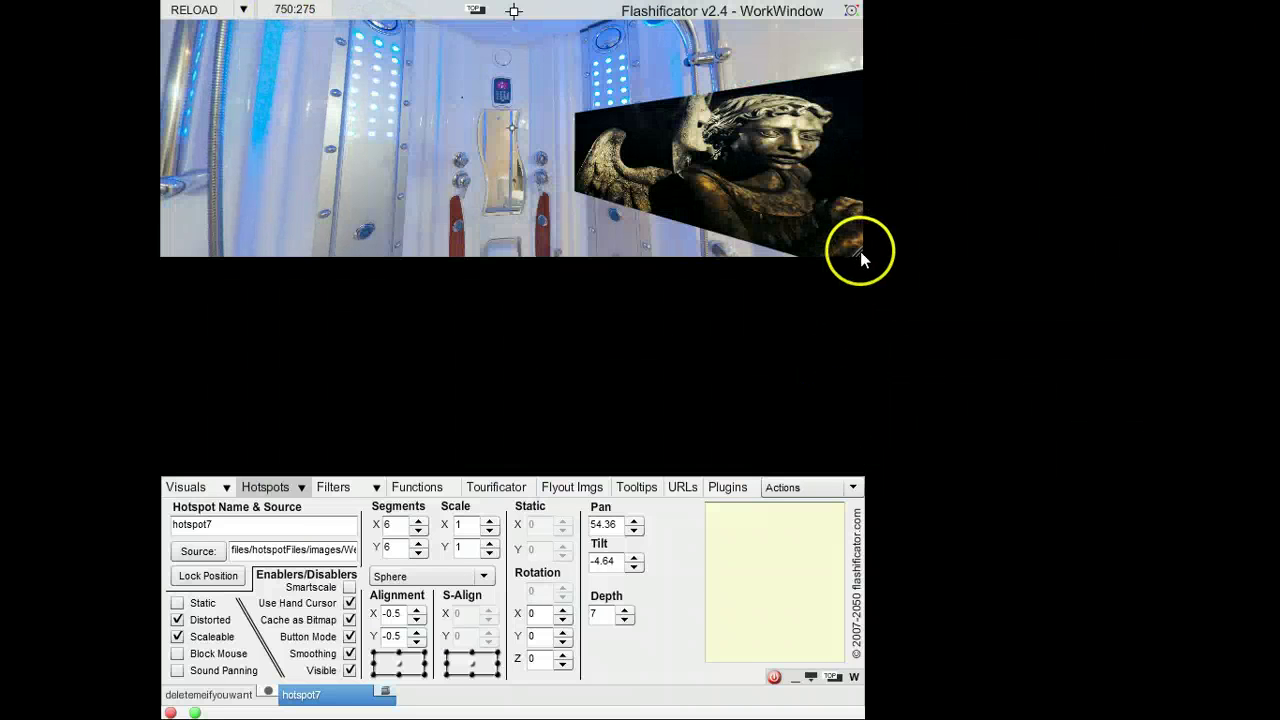
drag(870, 276, 1120, 481)
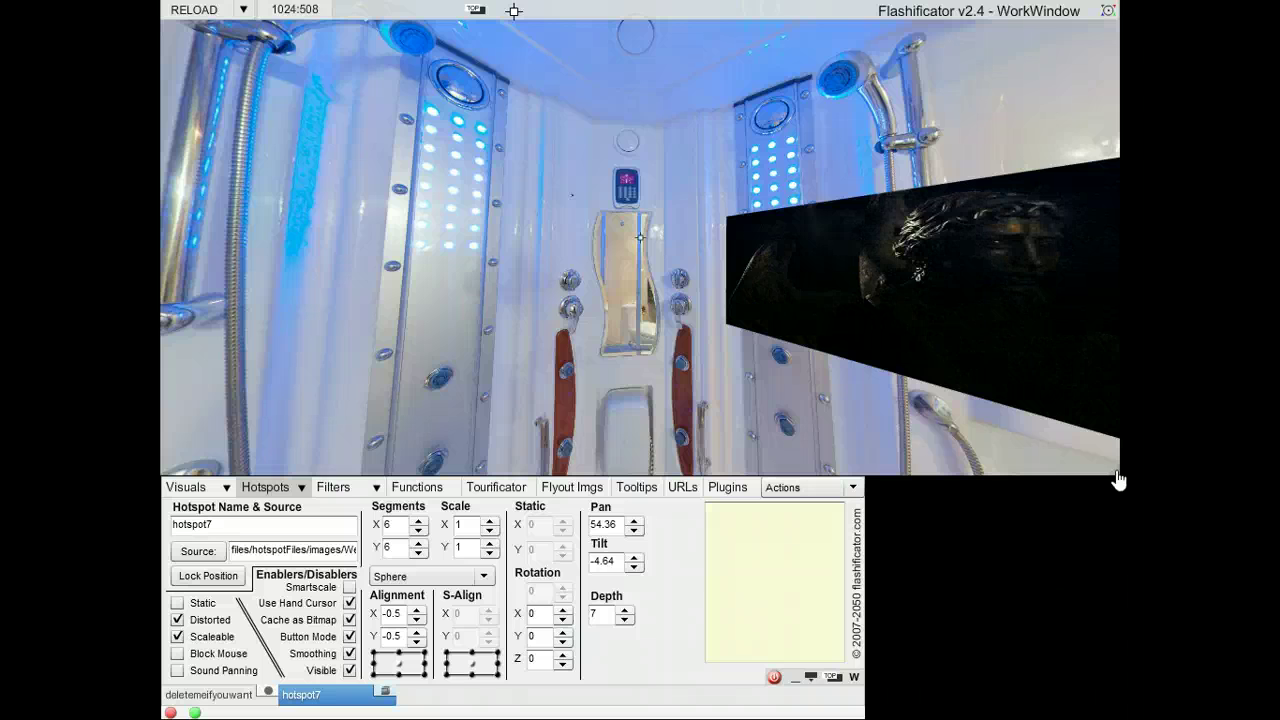
drag(1119, 481, 1113, 474)
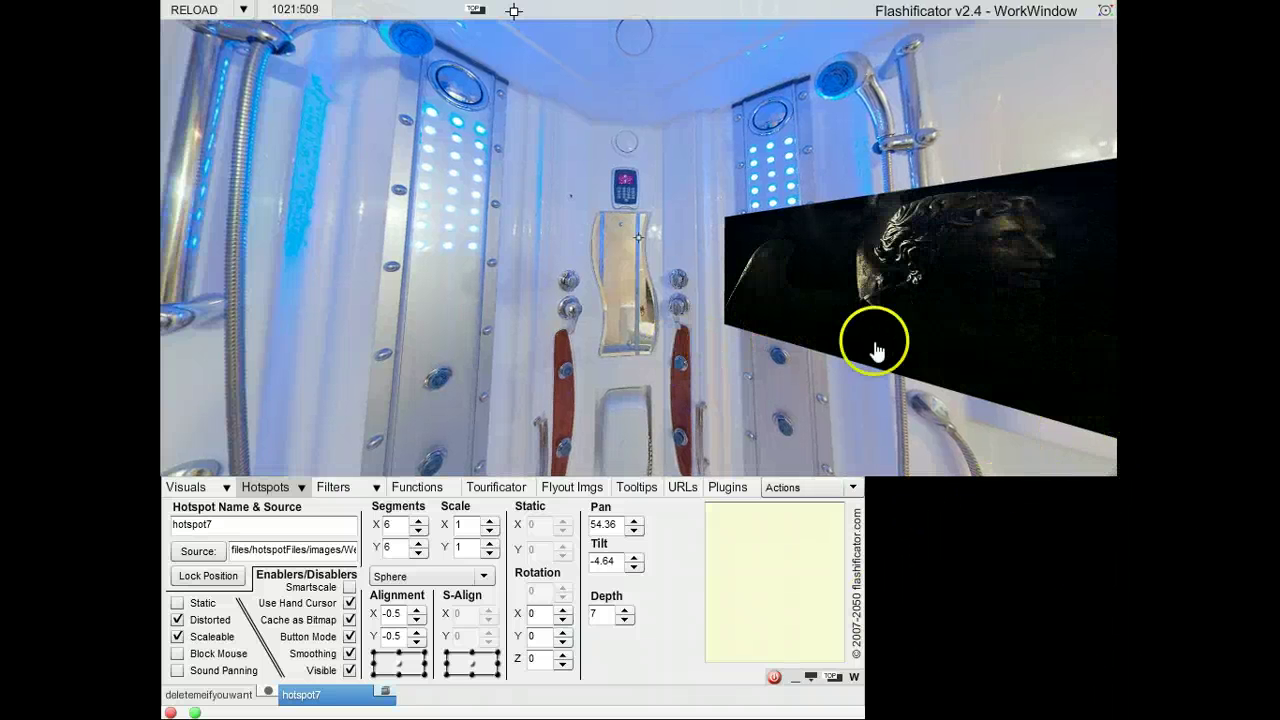
click(302, 11)
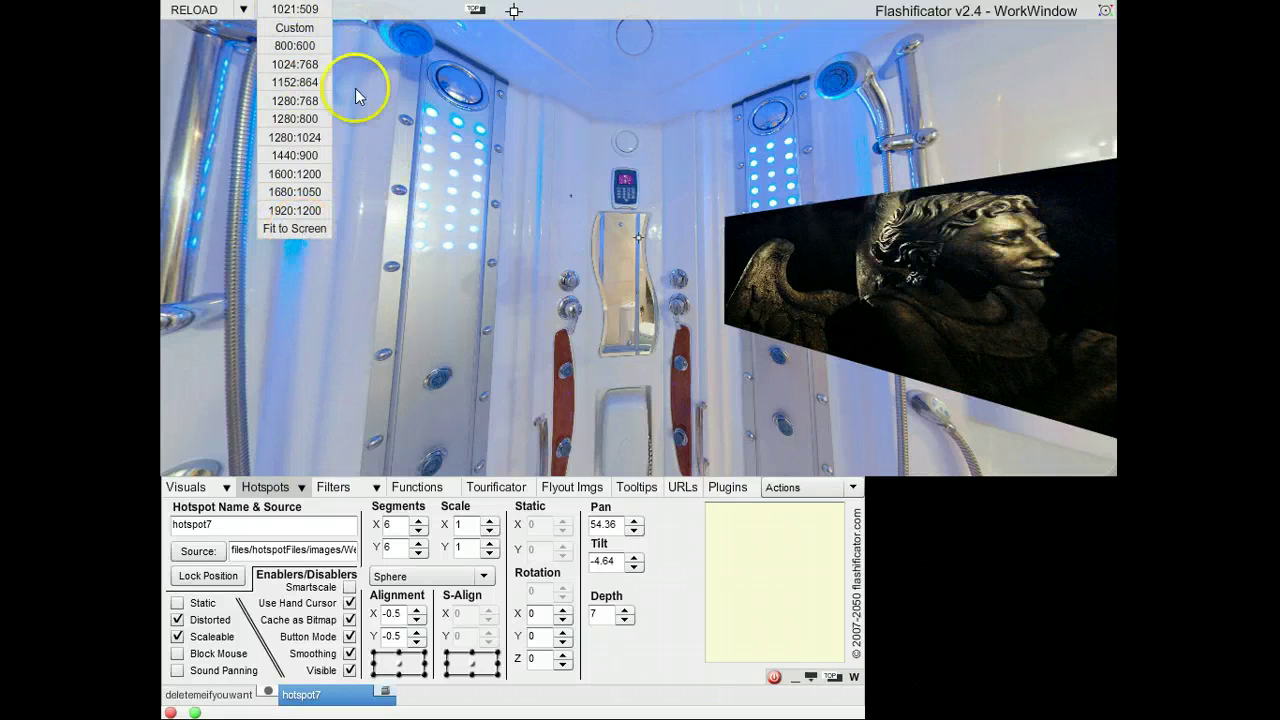
click(297, 12)
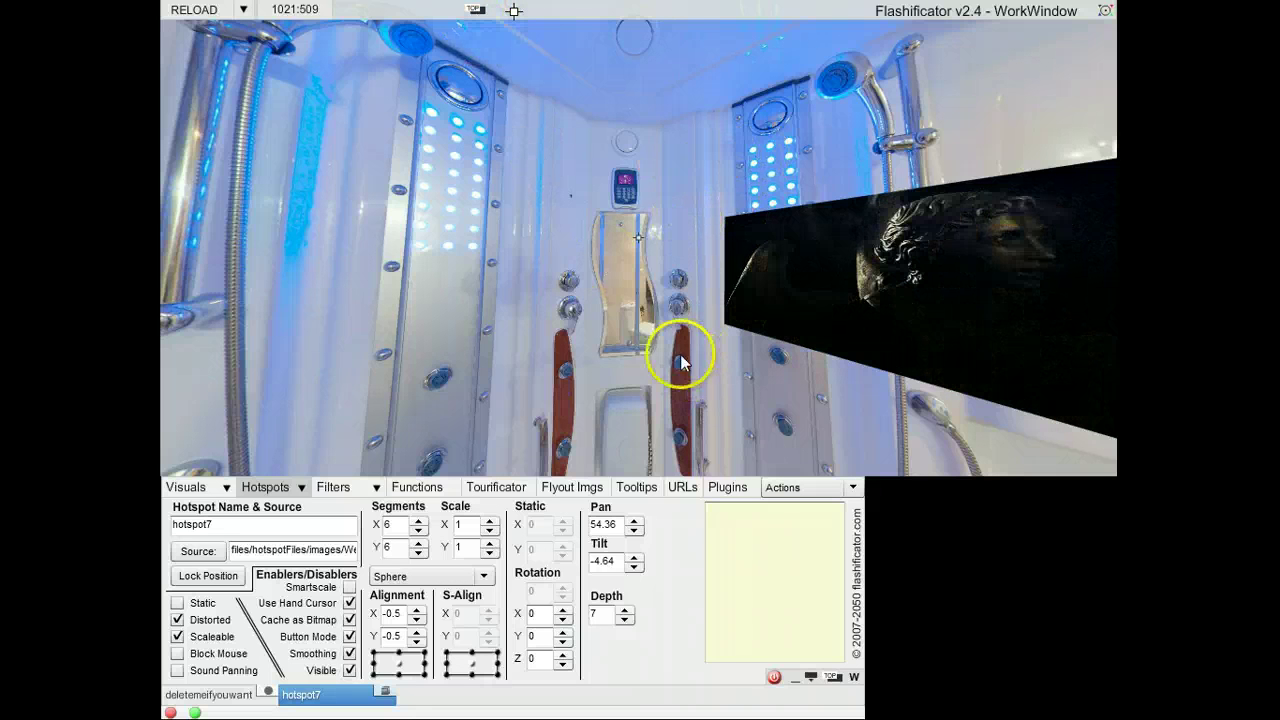
Switch off TOP mode for the work window and the settings panel, and move the panel up to overlap the panorama
click(620, 324)
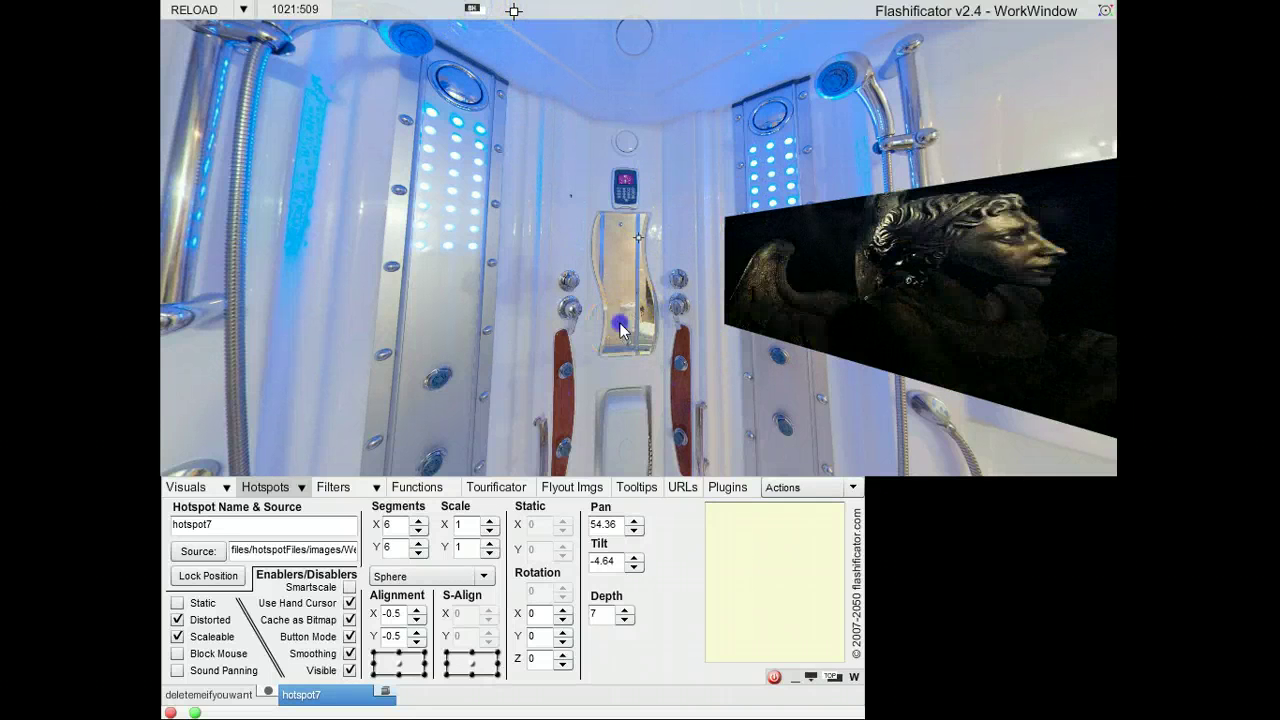
drag(665, 620, 675, 538)
scroll(675, 545, up, 3)
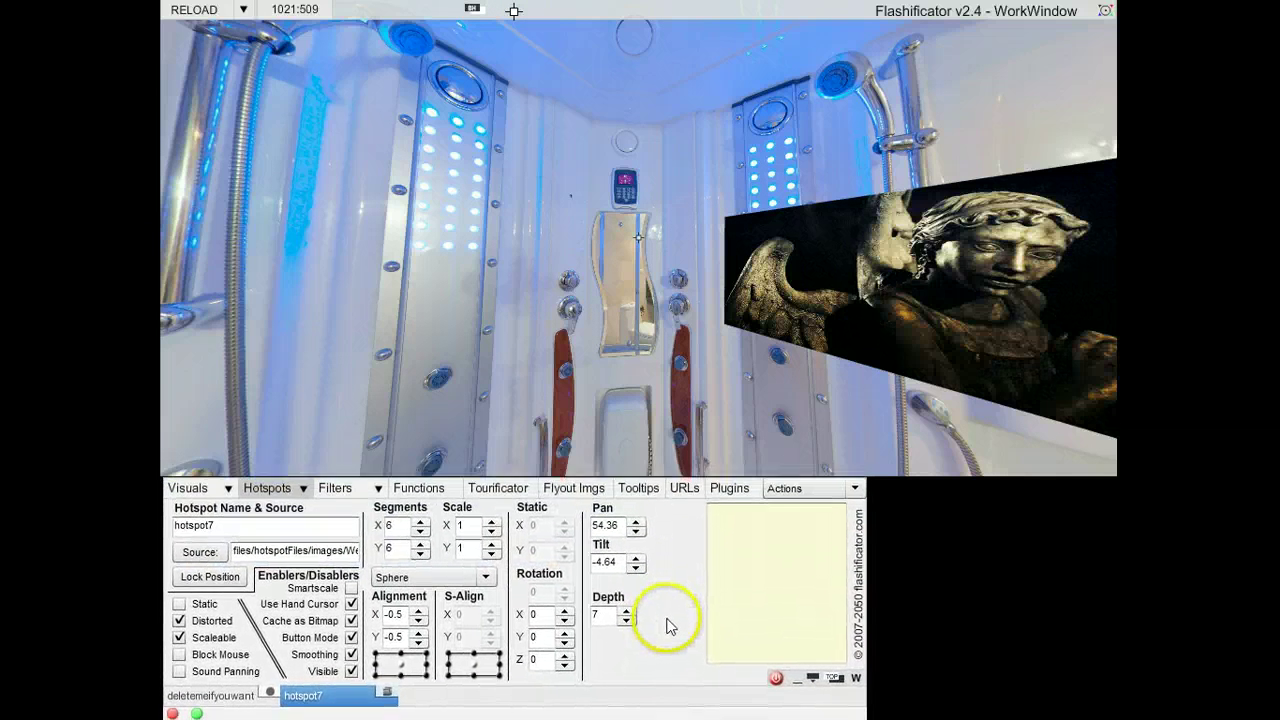
click(832, 676)
drag(676, 660, 657, 573)
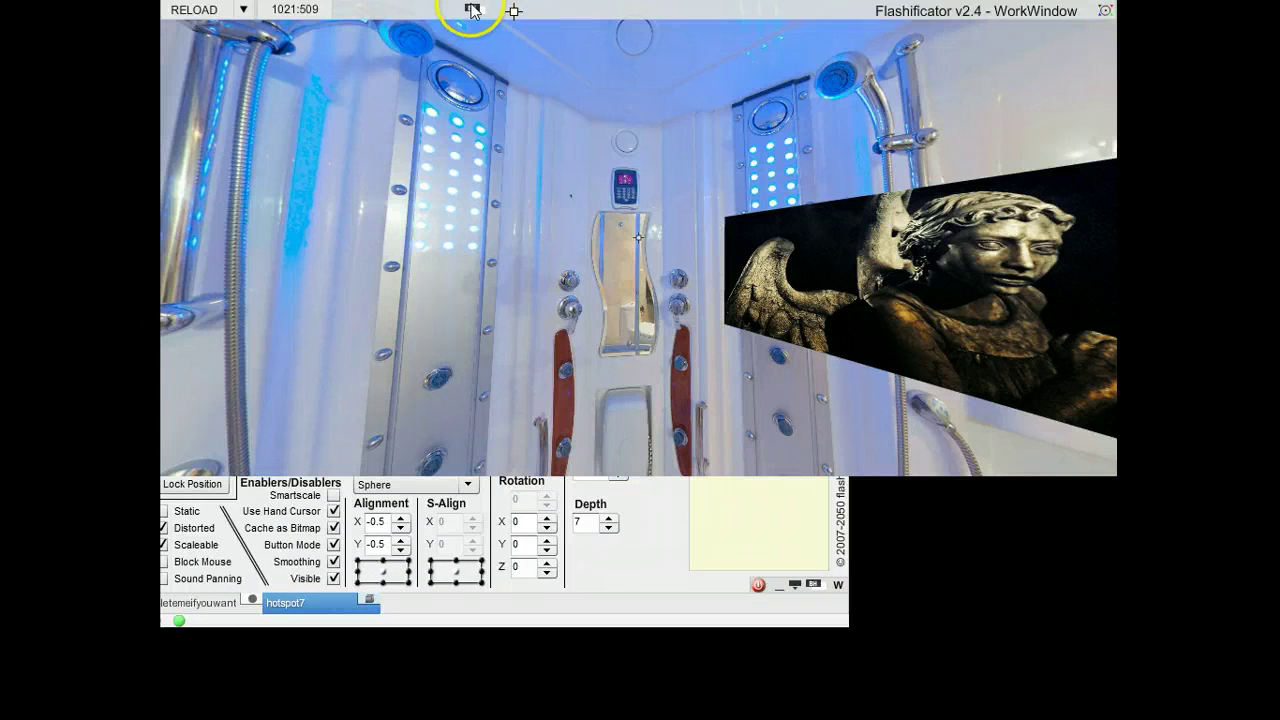
Restore TOP mode for the work window and test moving the settings panel over the panorama and back below it
click(676, 558)
click(472, 9)
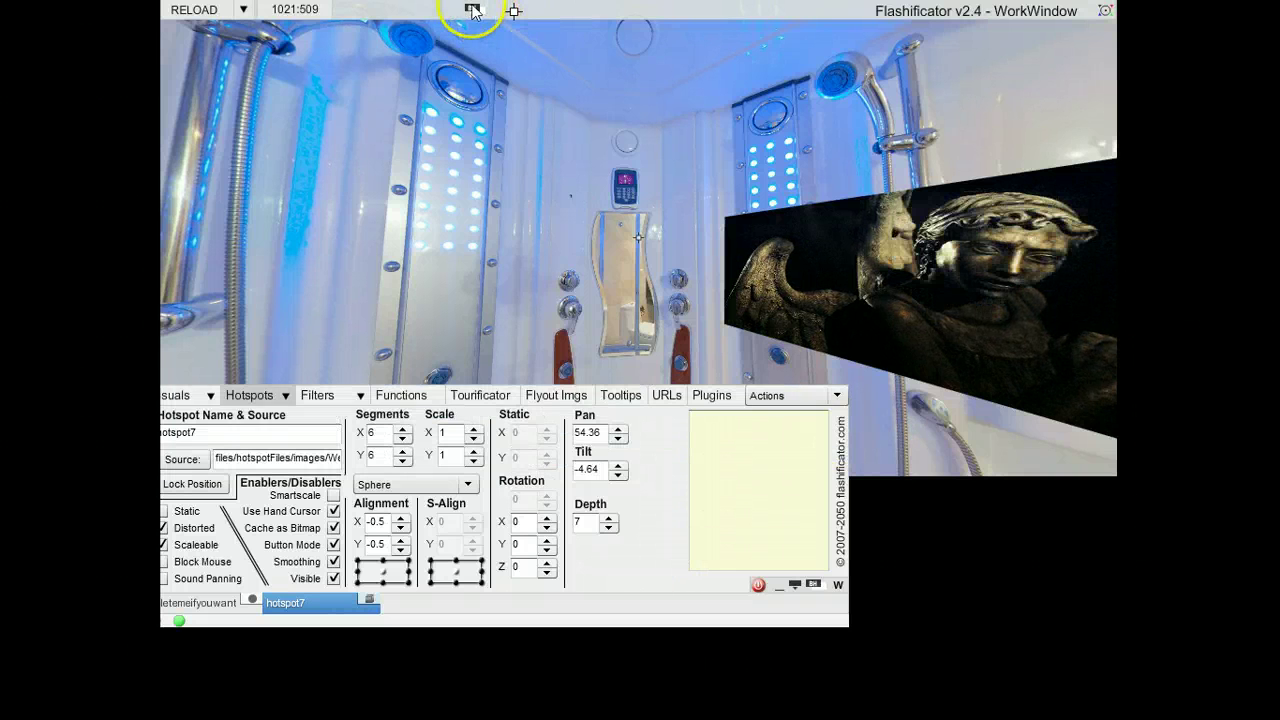
drag(682, 572, 711, 597)
drag(883, 475, 968, 458)
drag(765, 519, 686, 663)
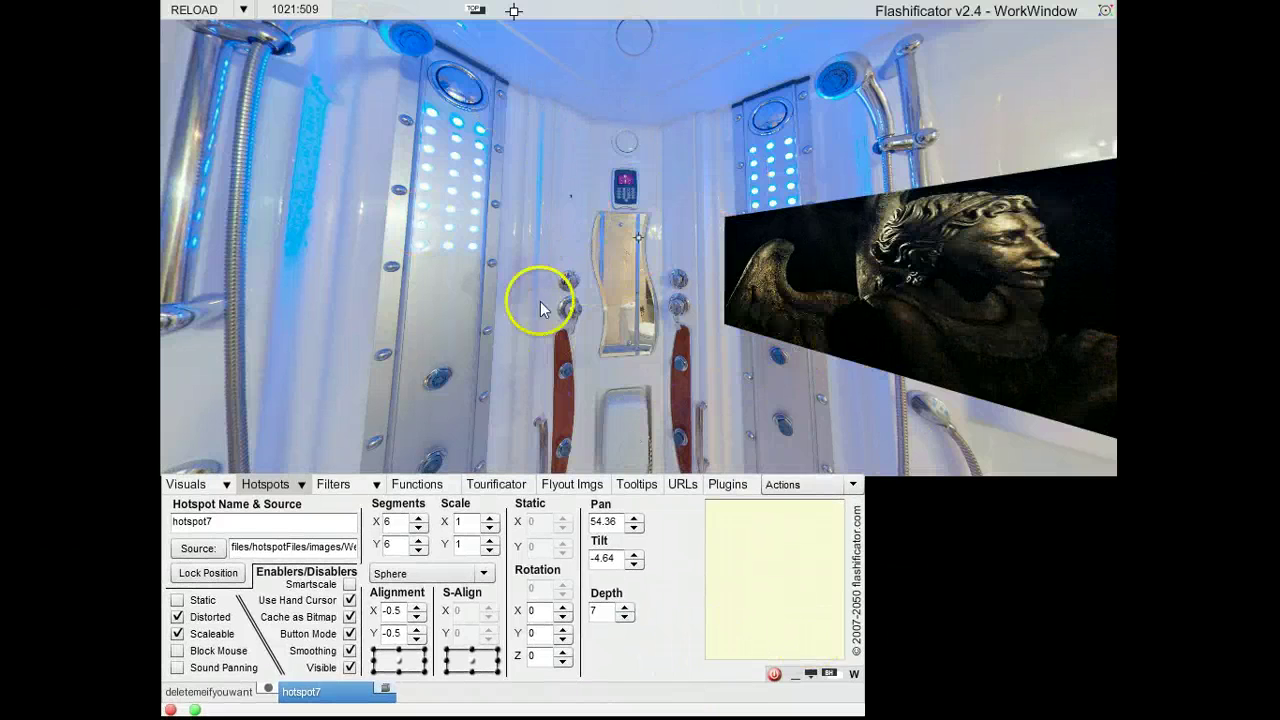
drag(686, 663, 726, 375)
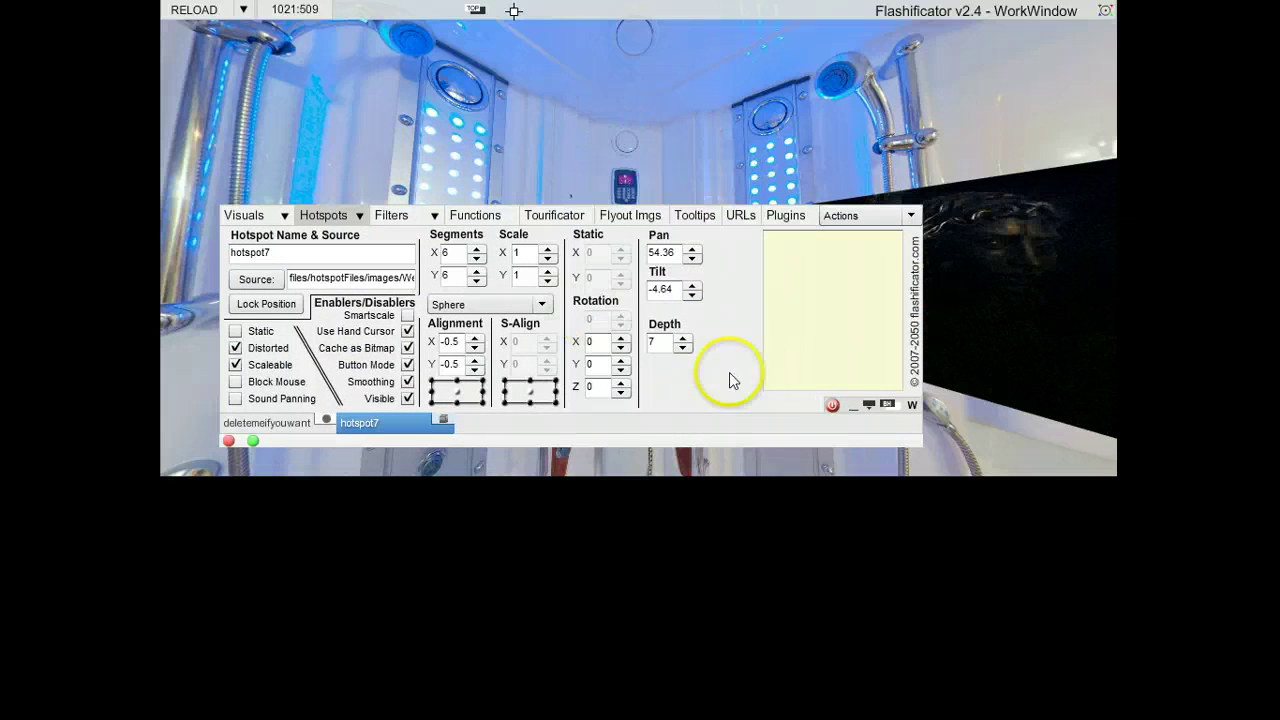
drag(694, 343, 672, 643)
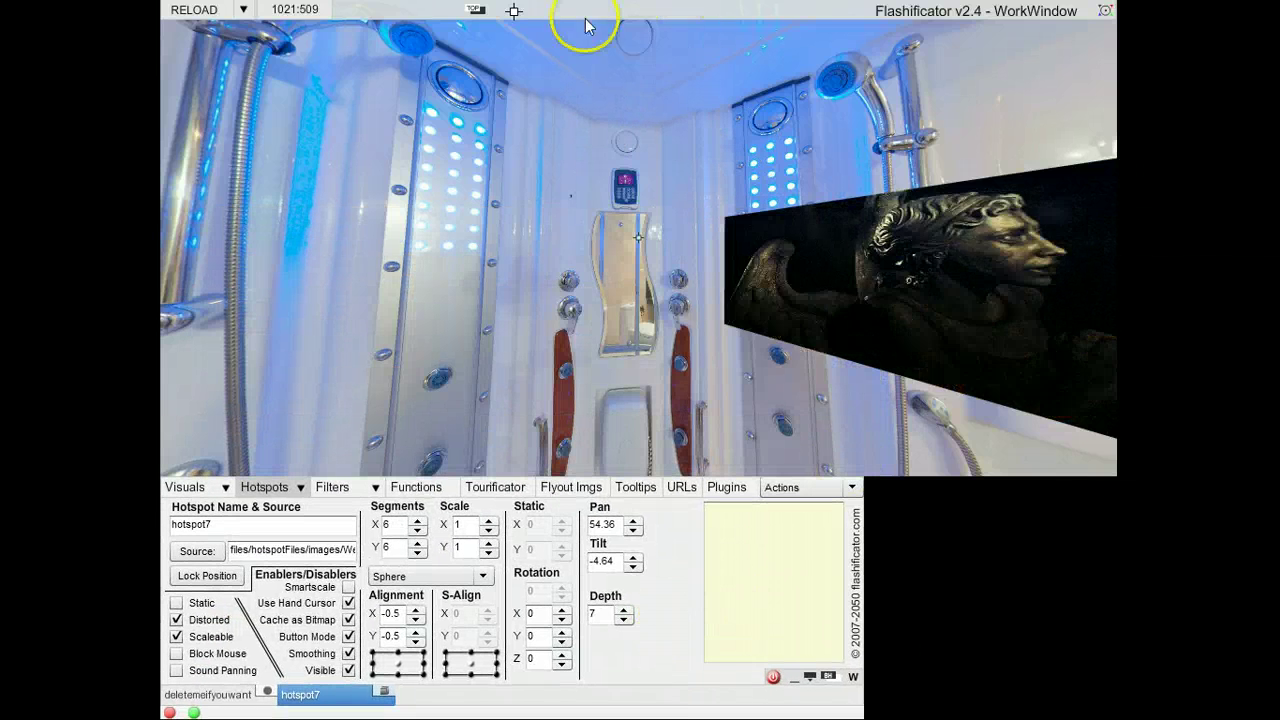
Toggle the crosshair that marks the centre of the panorama
click(514, 11)
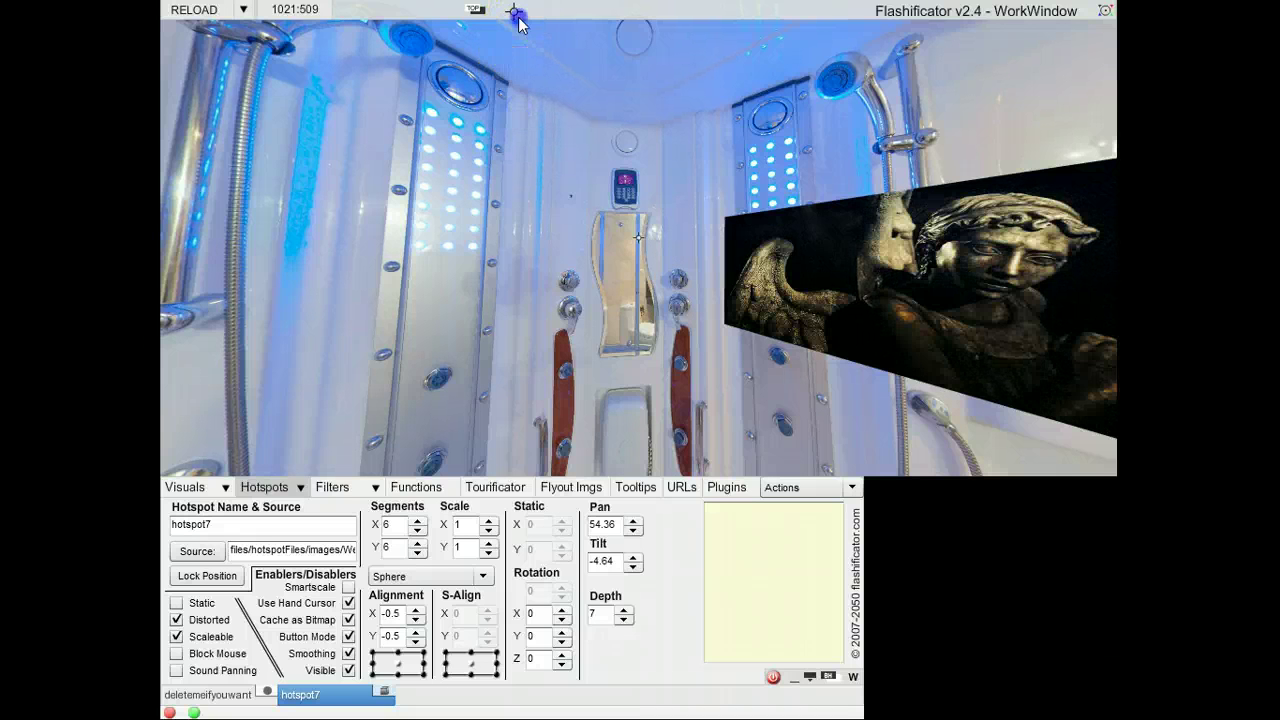
click(518, 103)
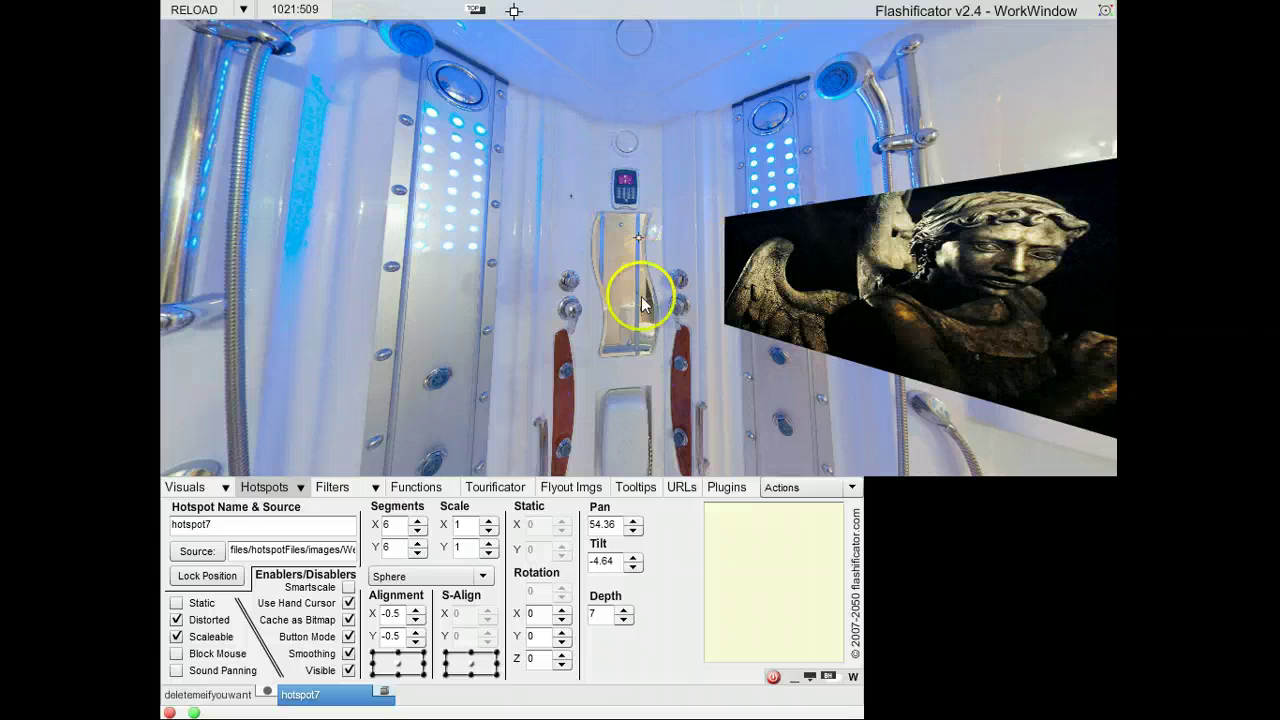
Aim the panorama's crosshair at the edge of the LED panel and set the hotspot's X alignment to 0
drag(605, 334, 620, 298)
drag(525, 333, 496, 408)
drag(690, 345, 600, 275)
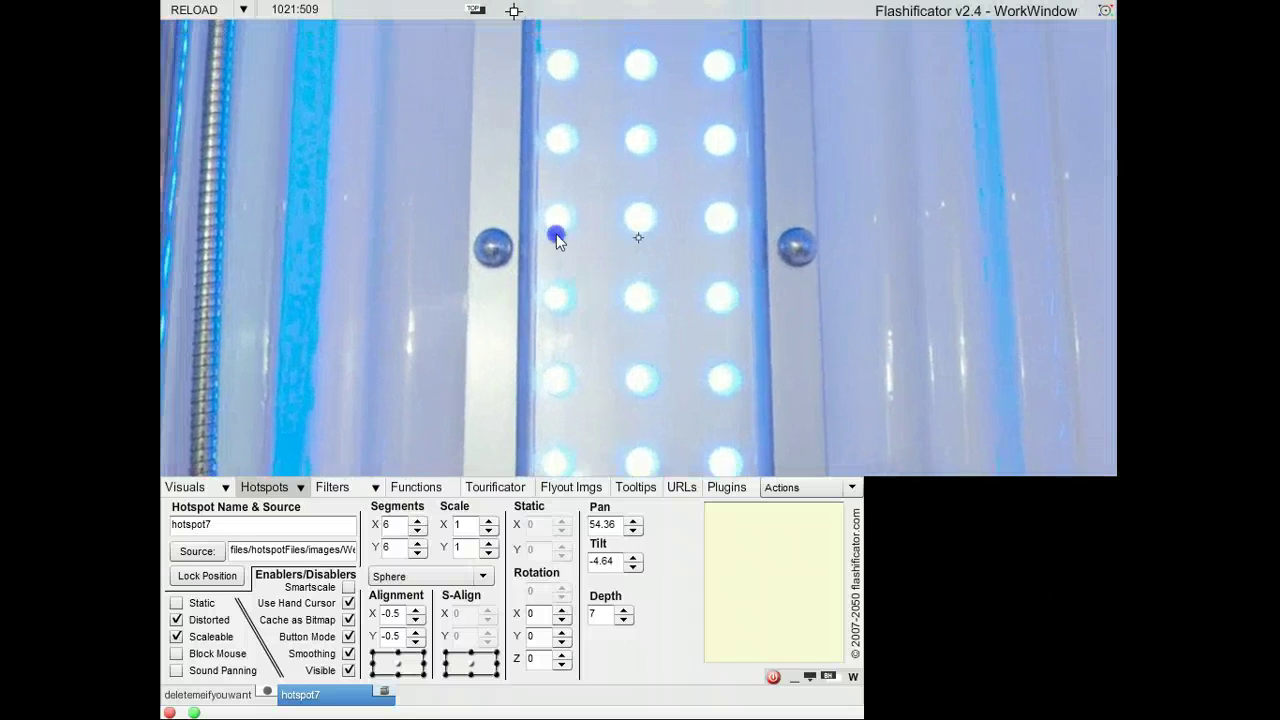
drag(543, 234, 637, 298)
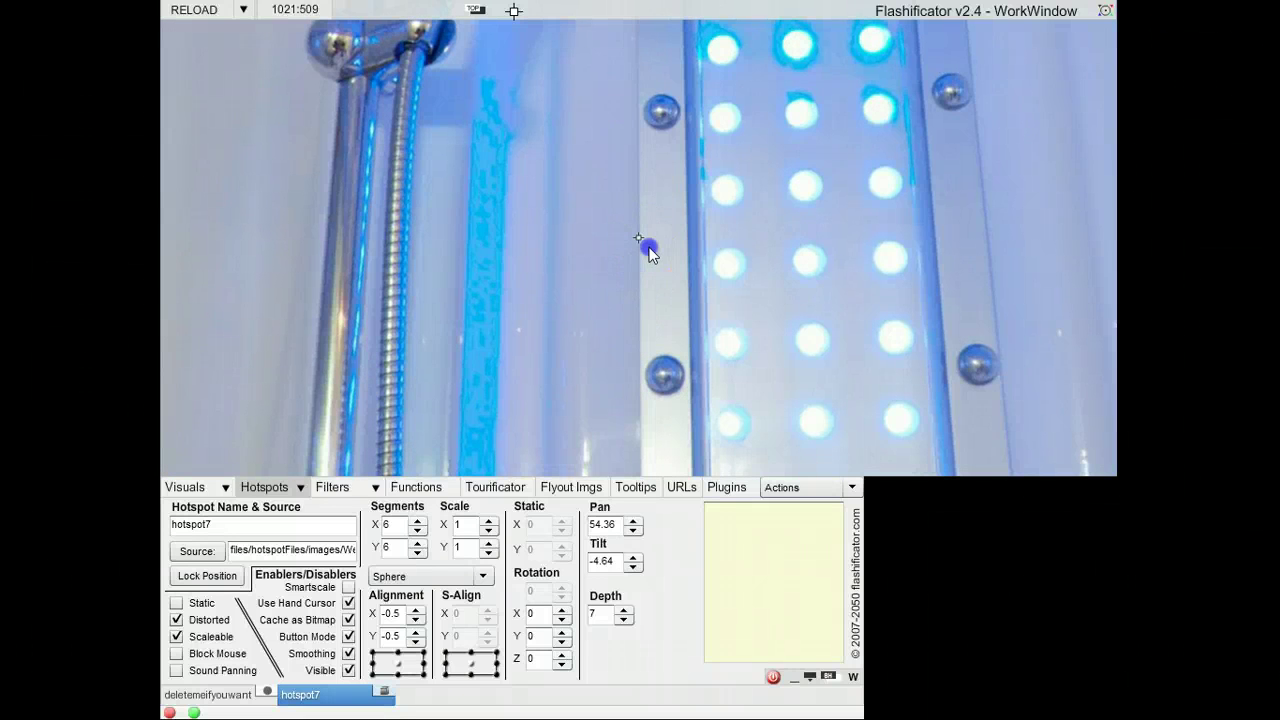
scroll(647, 248, up, 3)
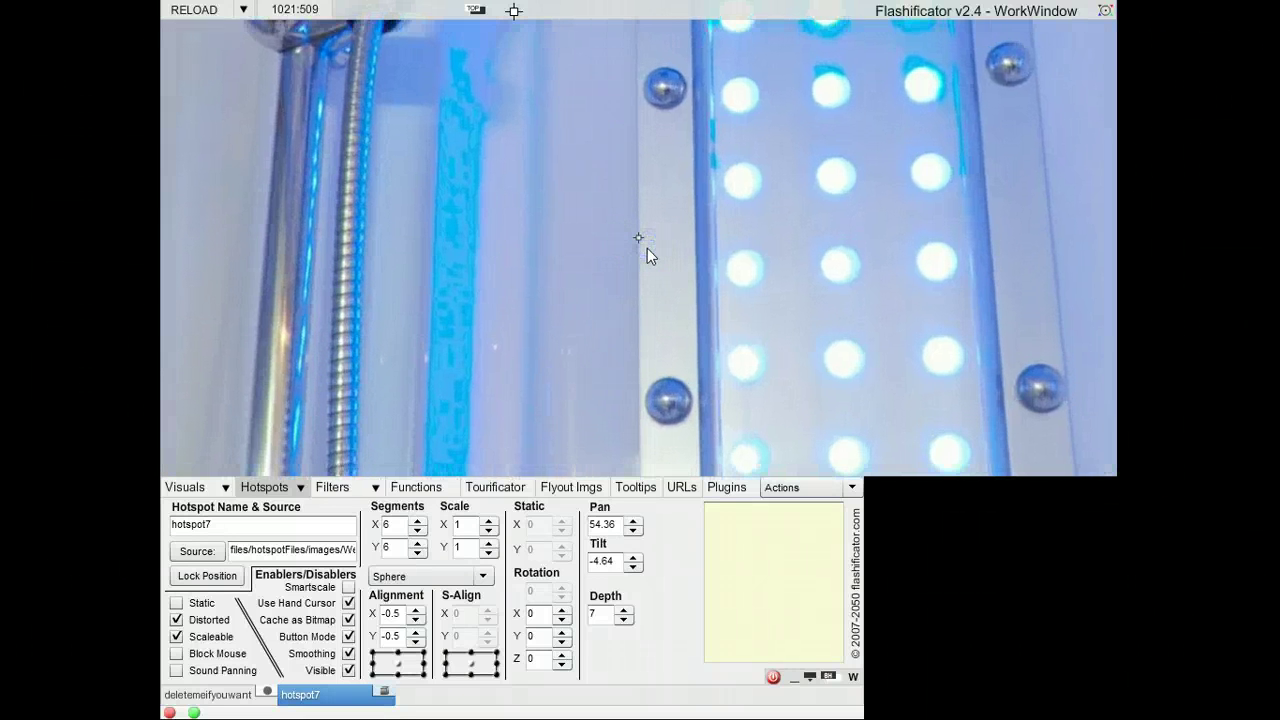
click(638, 215)
click(636, 414)
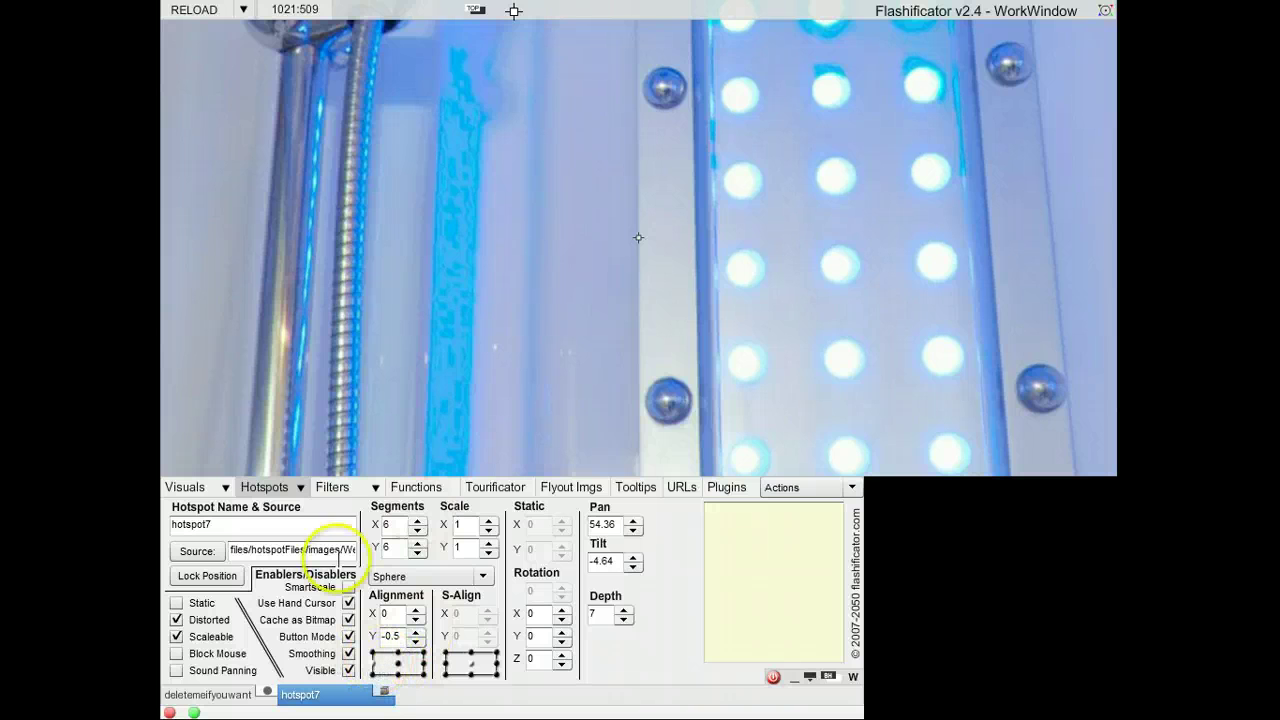
Lock the hotspot at the crosshair, at pan -50.11 and tilt 18.37, and centre its alignment at -0.5 on both axes
scroll(414, 304, down, 5)
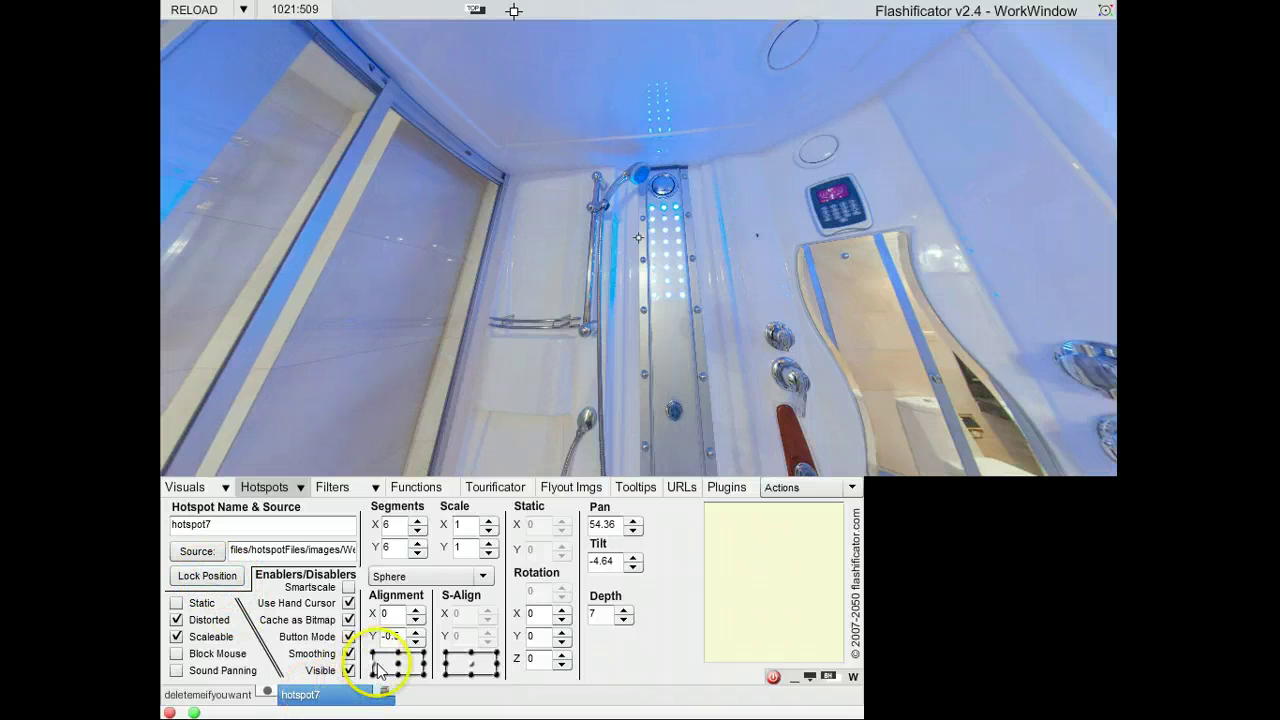
click(222, 580)
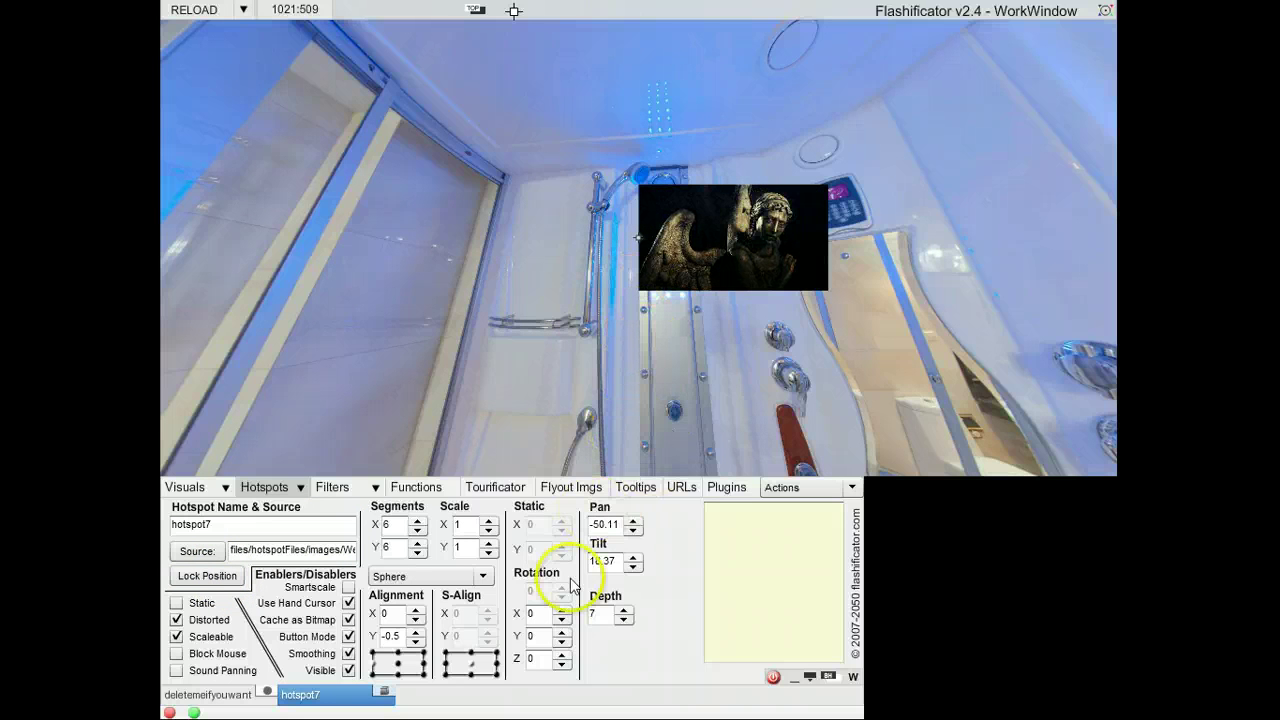
click(399, 664)
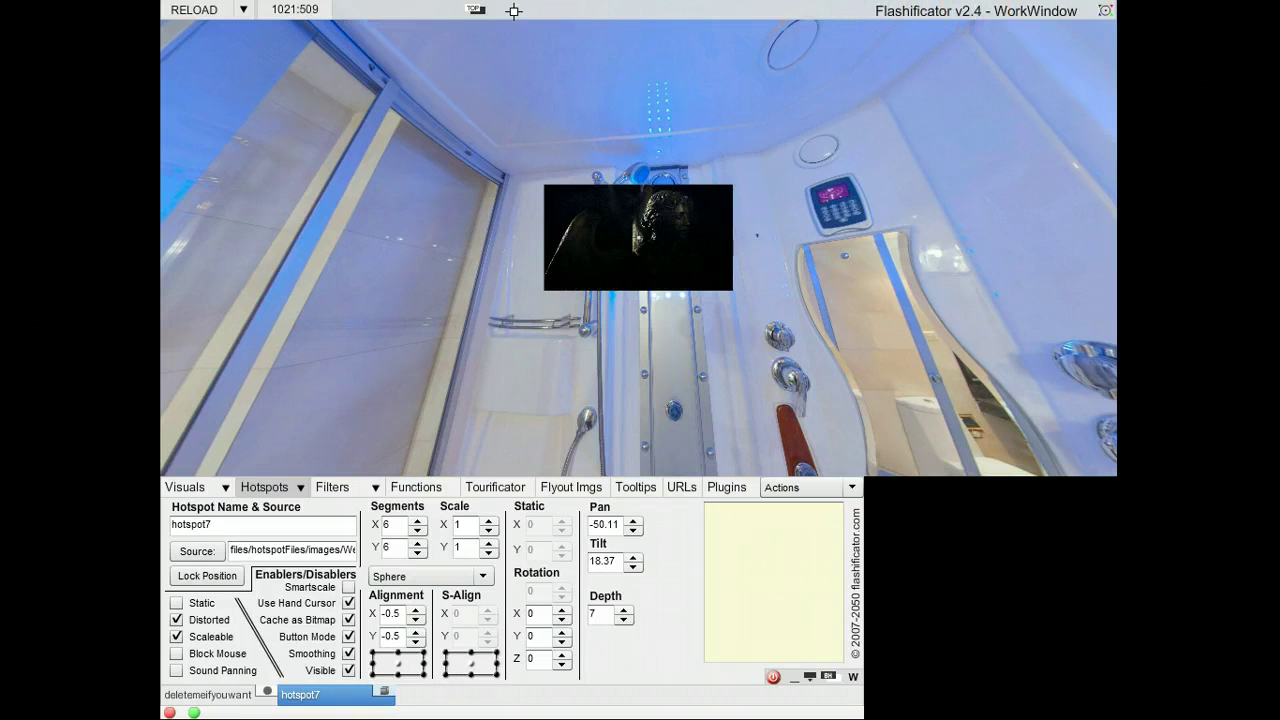
Show the hotspot editing tools and use Move to reposition the angel image to pan about -41.14, tilt 11.32
click(1104, 11)
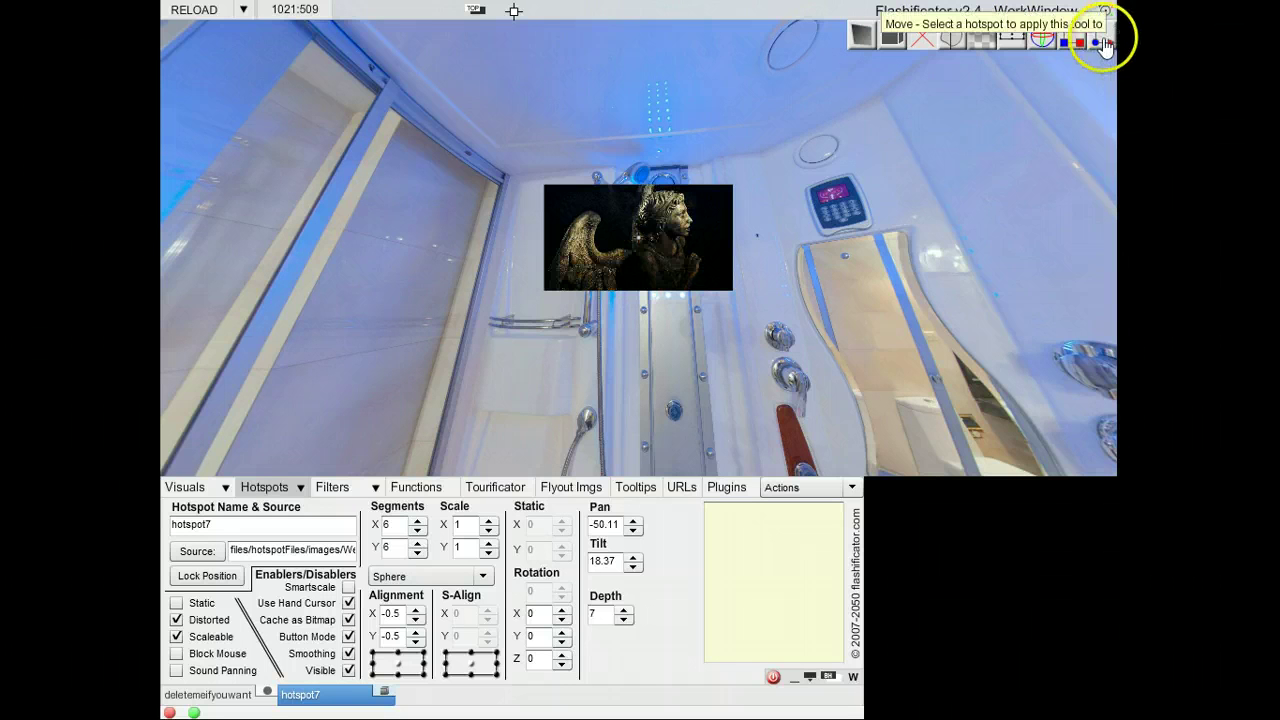
click(1105, 39)
click(1104, 36)
click(691, 252)
click(749, 246)
drag(752, 254, 788, 255)
drag(732, 194, 759, 172)
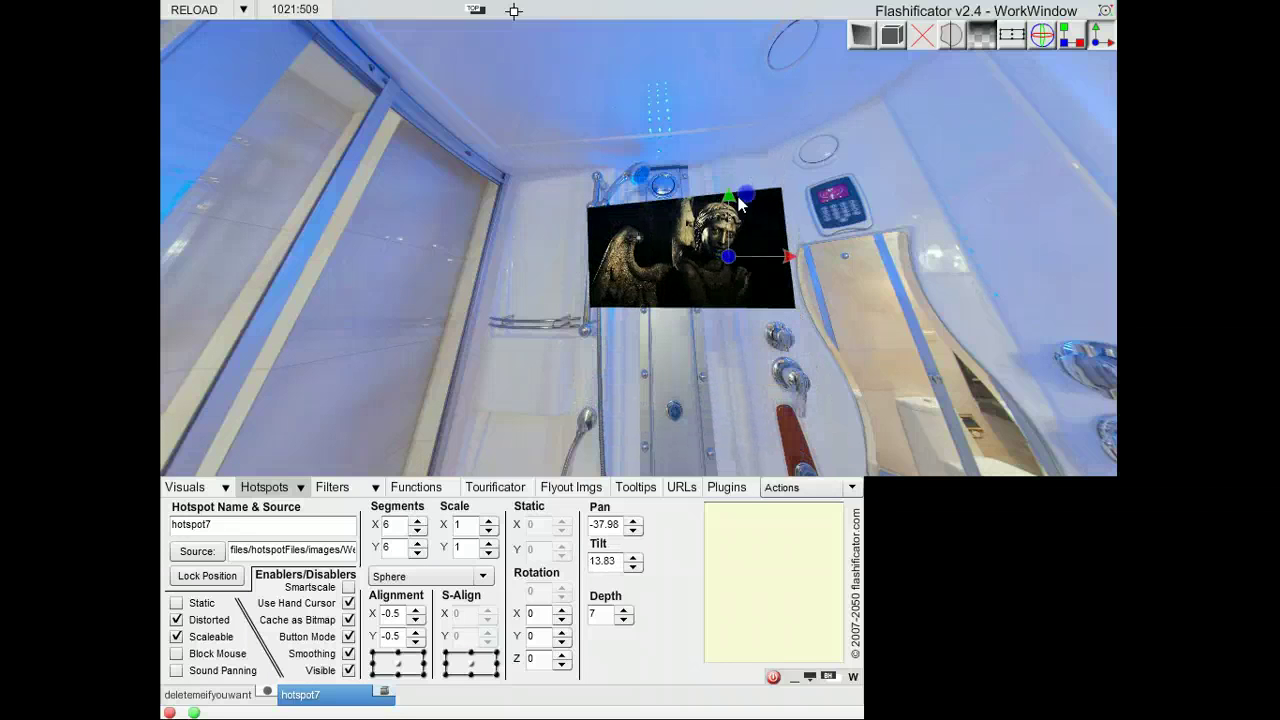
mouse_move(730, 258)
mouse_down()
mouse_move(679, 232)
mouse_move(740, 206)
mouse_move(672, 223)
mouse_move(718, 266)
mouse_up()
Enlarge the angel hotspot with the Scale tool to about 1.15 in X and 1.12 in Y
click(1070, 40)
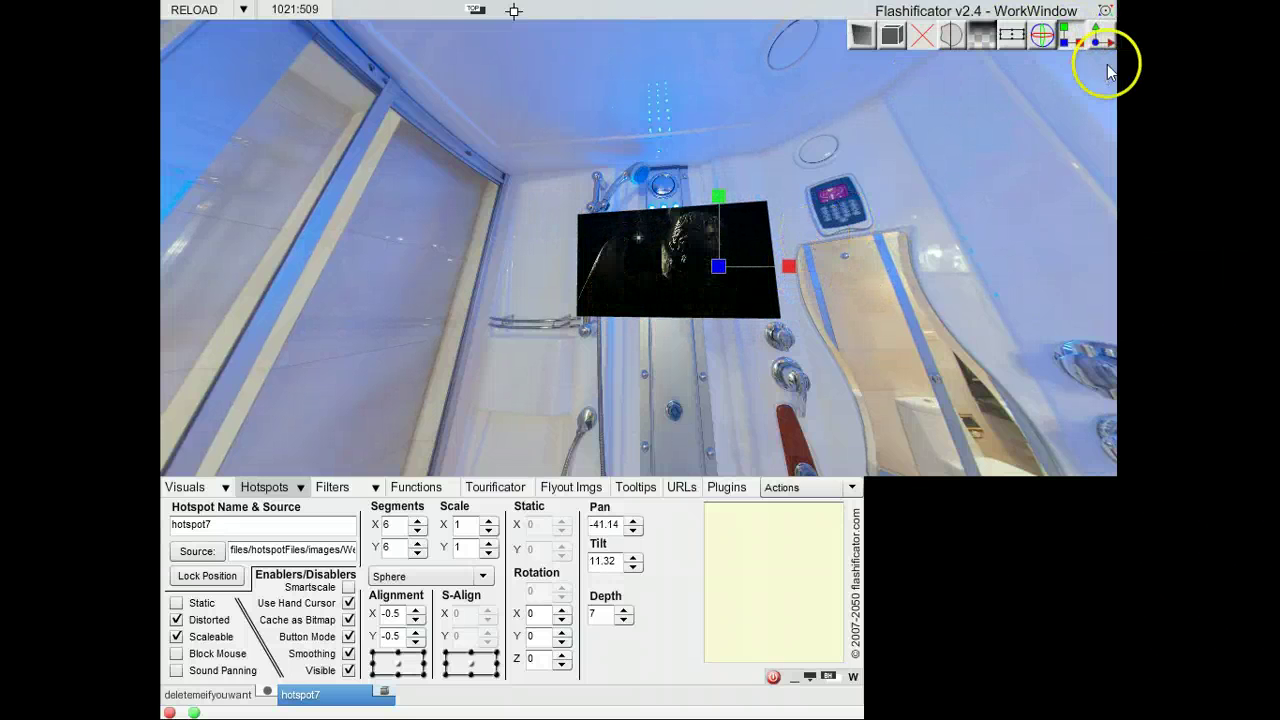
click(790, 269)
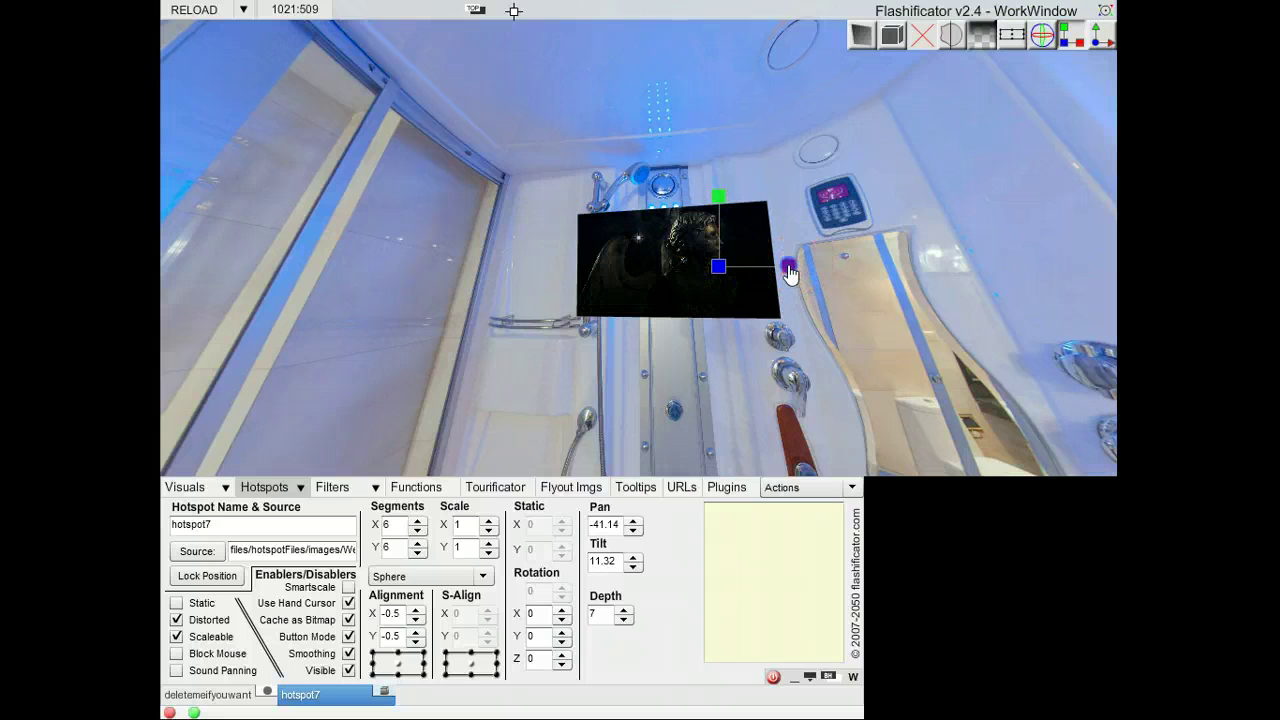
mouse_move(790, 269)
mouse_down()
mouse_move(775, 268)
mouse_move(849, 266)
mouse_move(750, 275)
mouse_move(850, 280)
mouse_move(768, 280)
mouse_move(826, 277)
mouse_move(788, 268)
mouse_up()
click(720, 197)
mouse_move(722, 197)
mouse_down()
mouse_move(727, 238)
mouse_move(725, 187)
mouse_up()
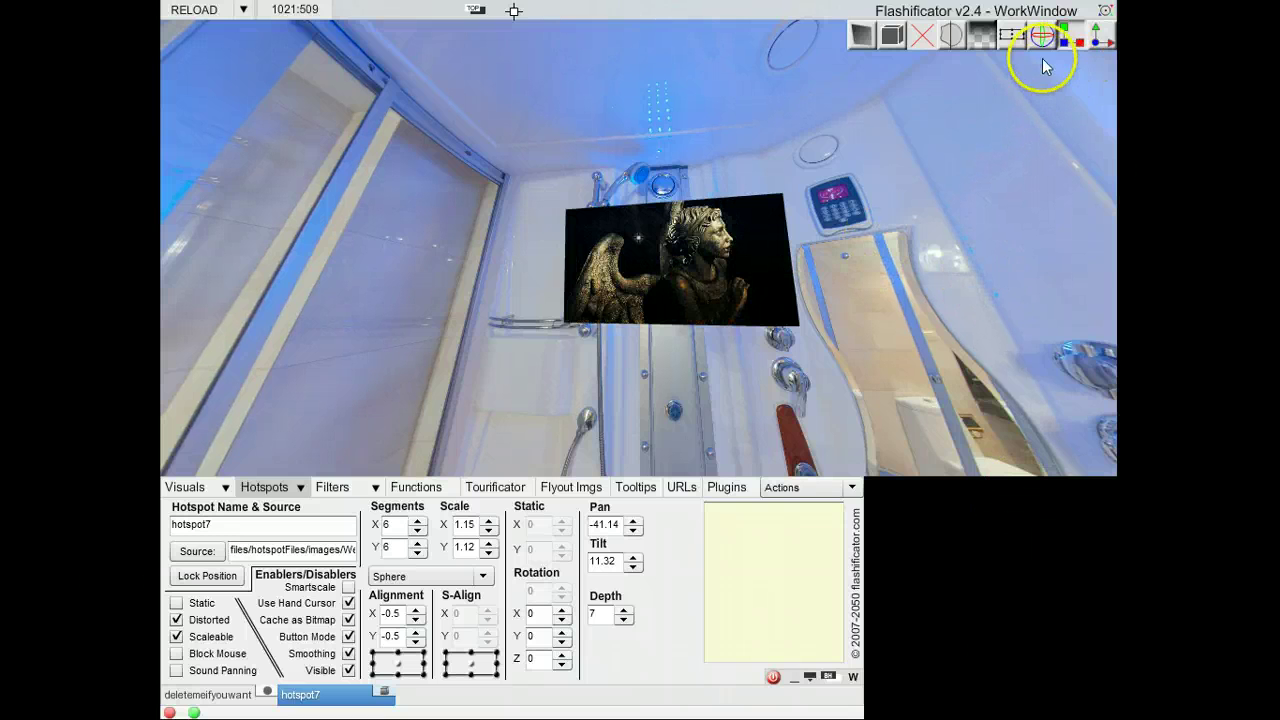
Rotate the angel hotspot slightly to about X 4, Y 3 with the Rotate tool and reset both rotations to 0
click(708, 240)
mouse_move(709, 249)
mouse_down()
mouse_move(709, 228)
mouse_move(715, 245)
mouse_up()
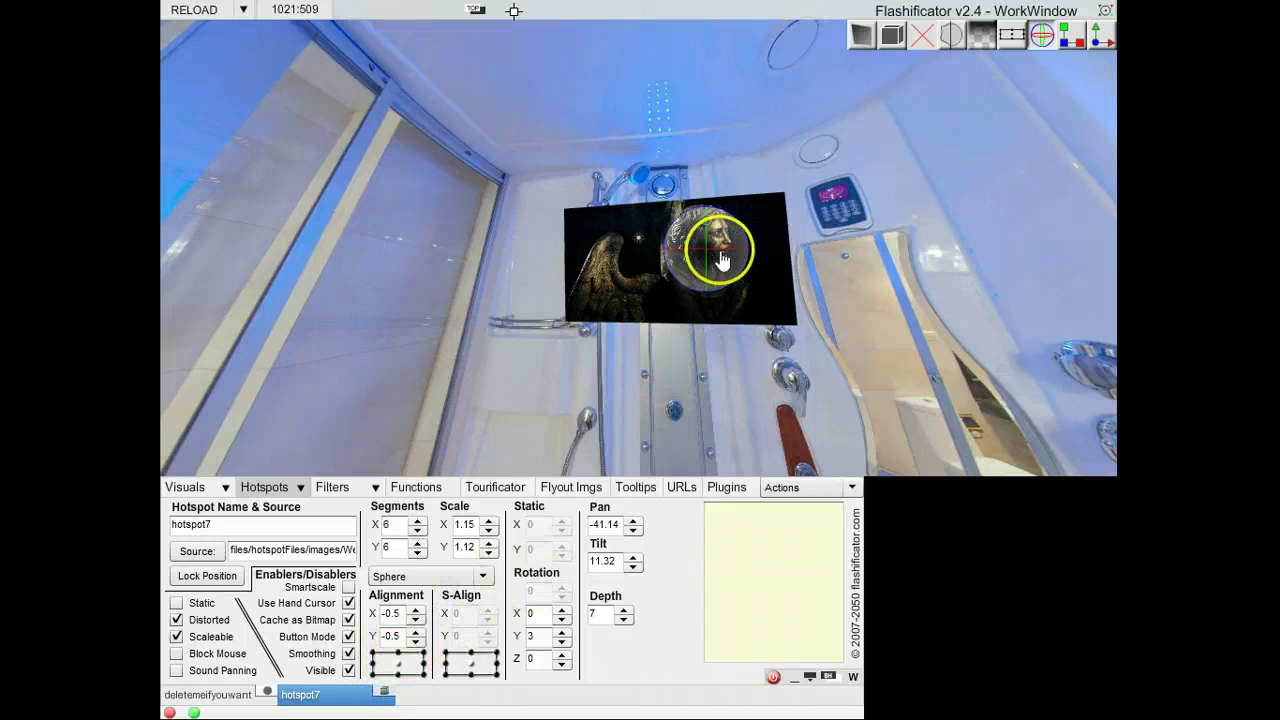
mouse_move(722, 249)
mouse_down()
mouse_move(706, 249)
mouse_move(762, 250)
mouse_move(711, 247)
mouse_move(729, 259)
mouse_up()
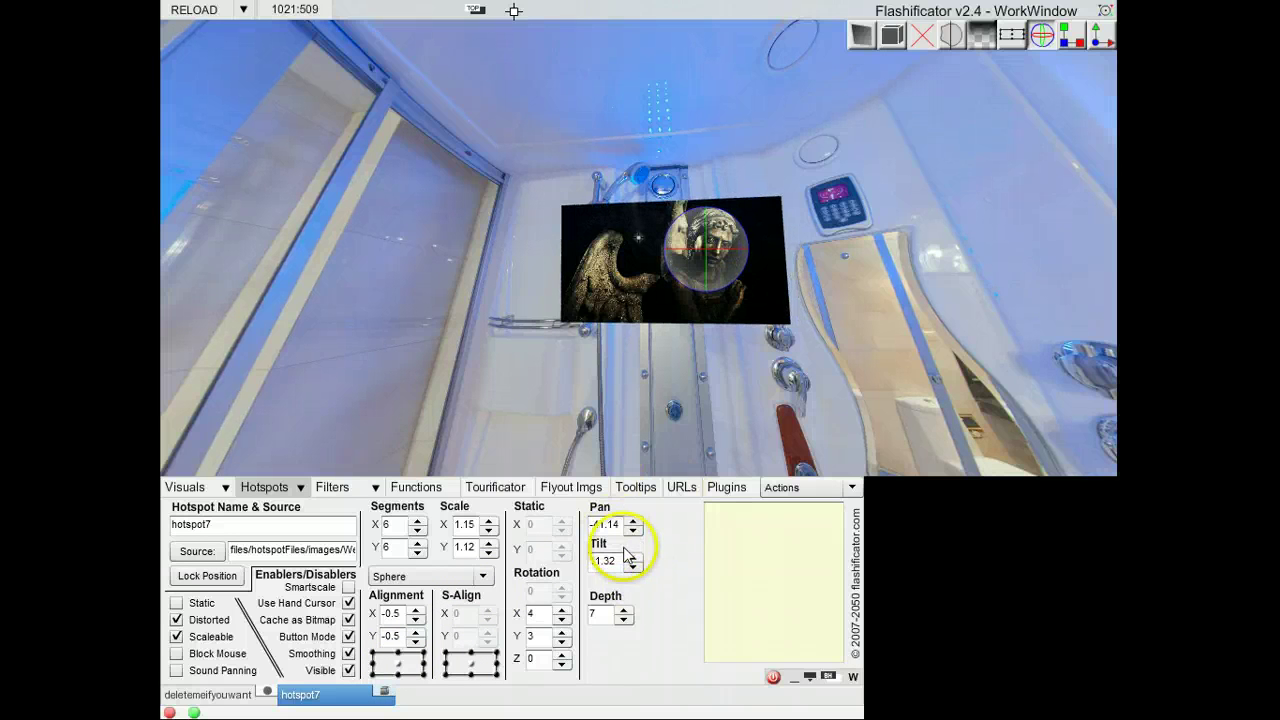
drag(541, 614, 515, 612)
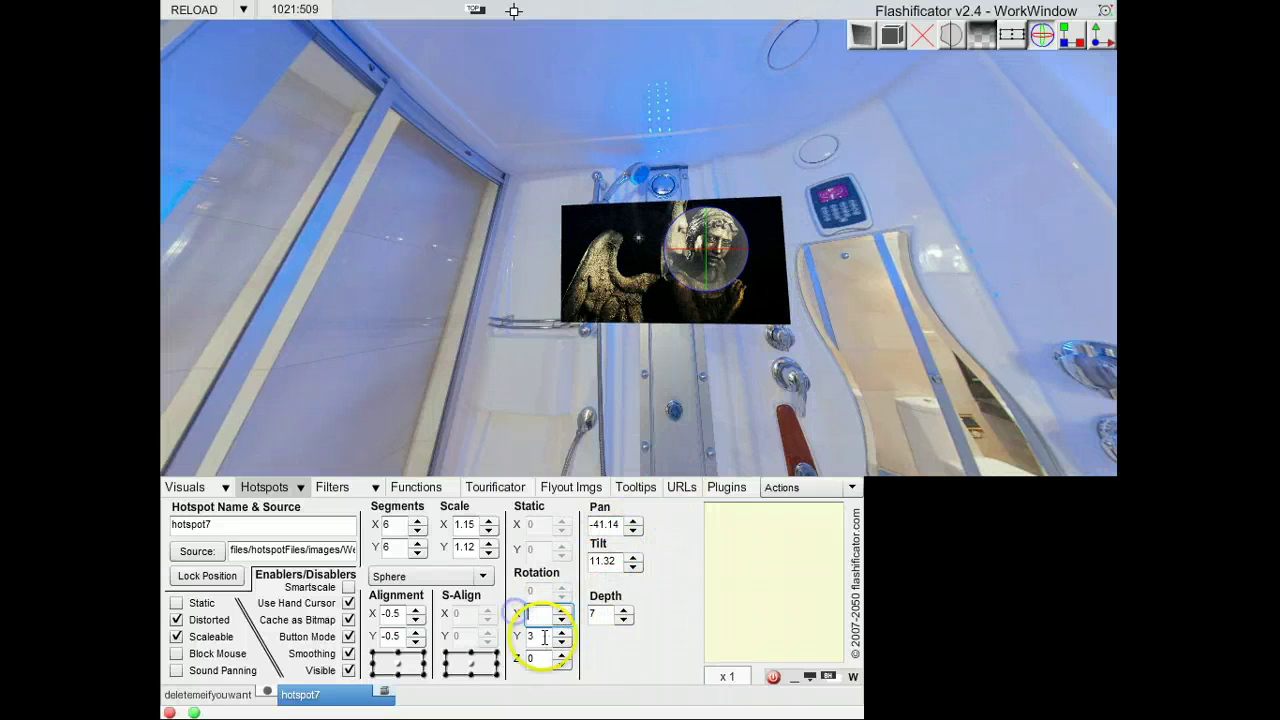
click(544, 637)
key(BackSpace)
click(541, 612)
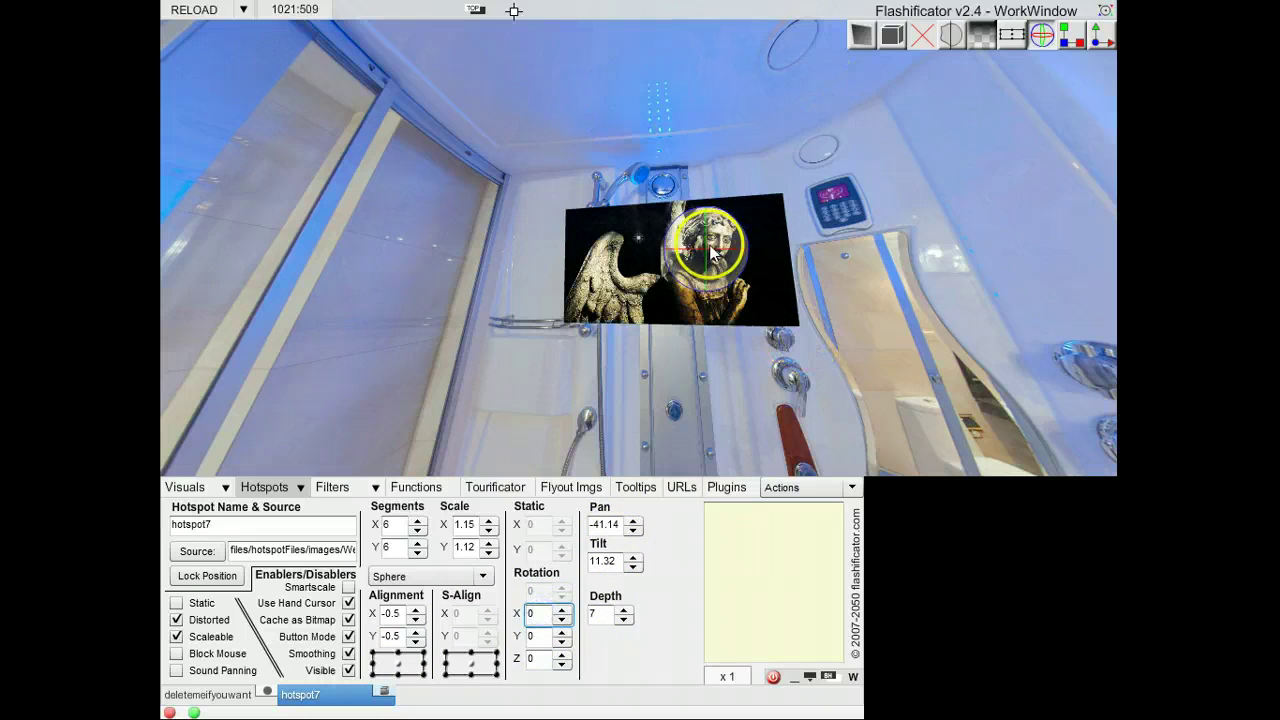
Rotate the hotspot to about X 44, Y -2, set its X alignment to 0, and rotate it about its left edge
drag(717, 249, 757, 240)
click(650, 354)
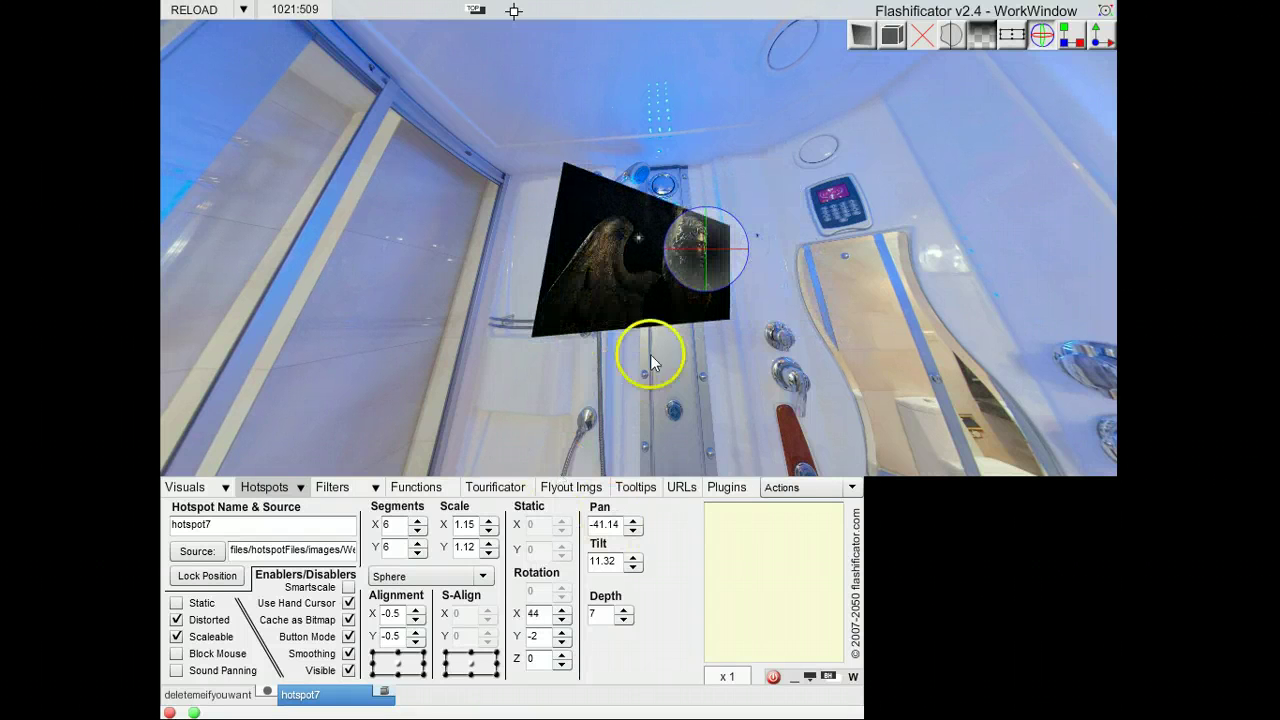
click(372, 665)
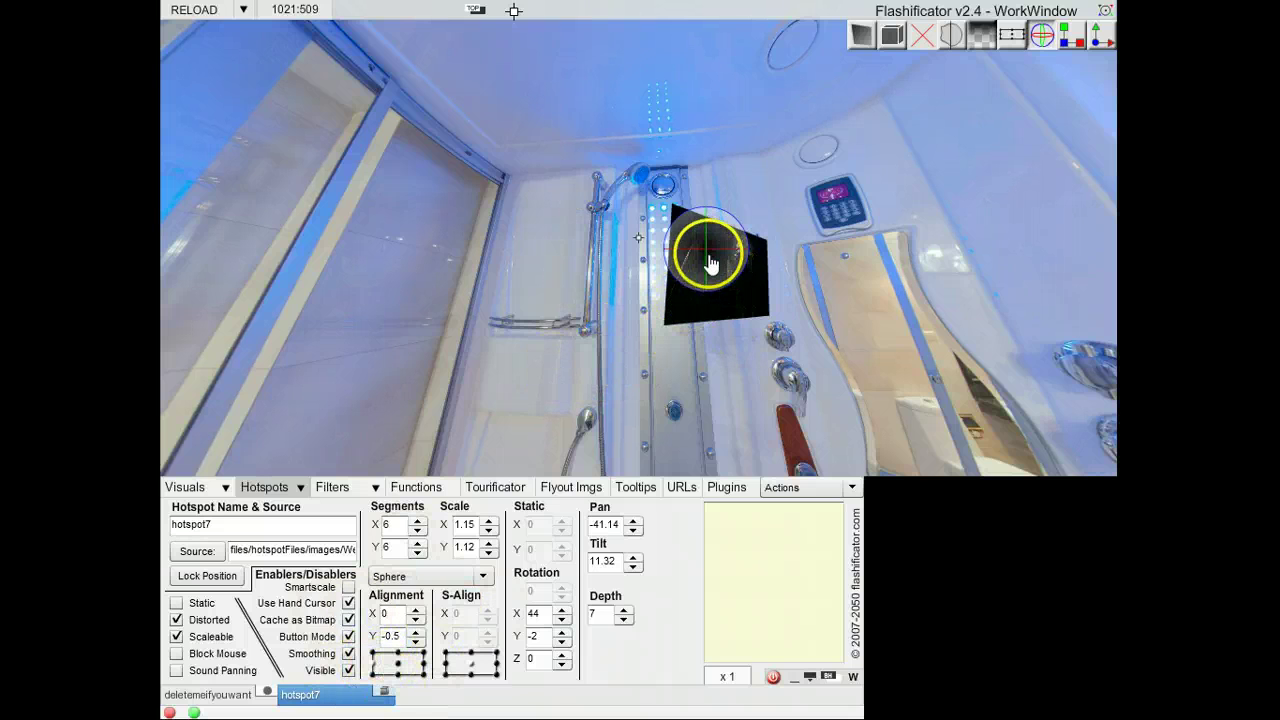
drag(727, 254, 676, 272)
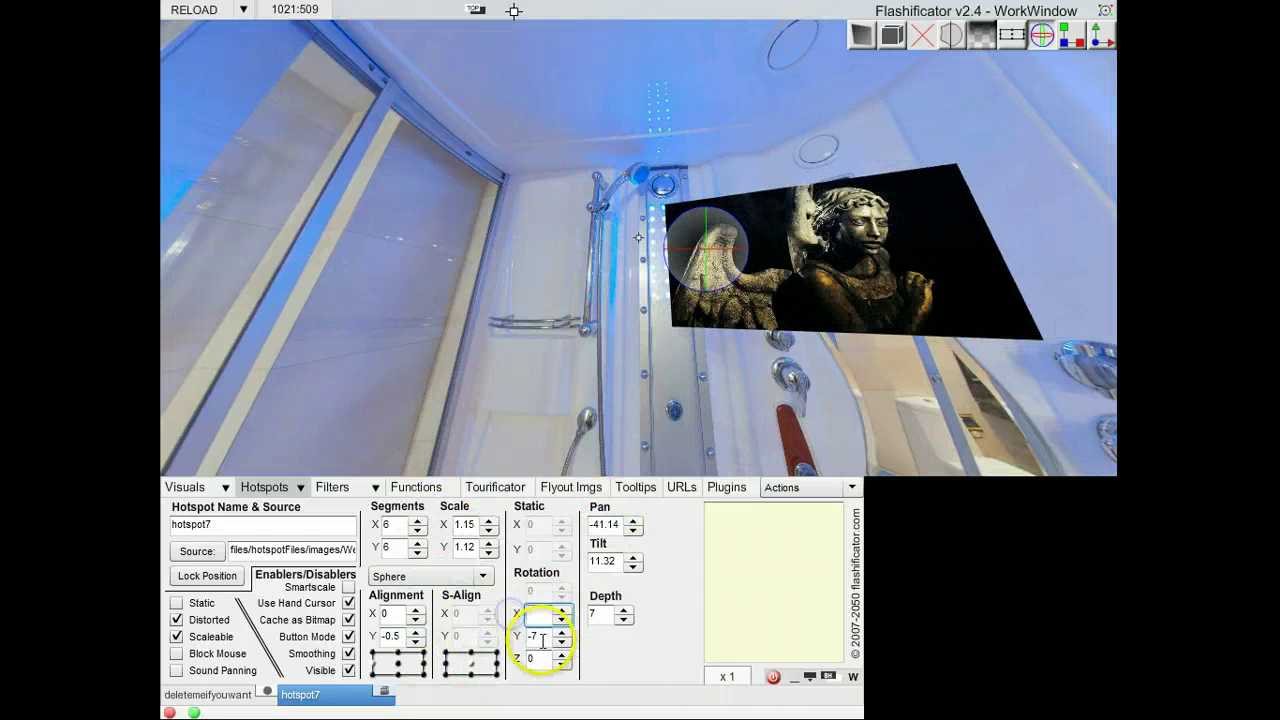
Reset the hotspot's X and Y rotation to 0 and its X and Y scale to 1
text(0)
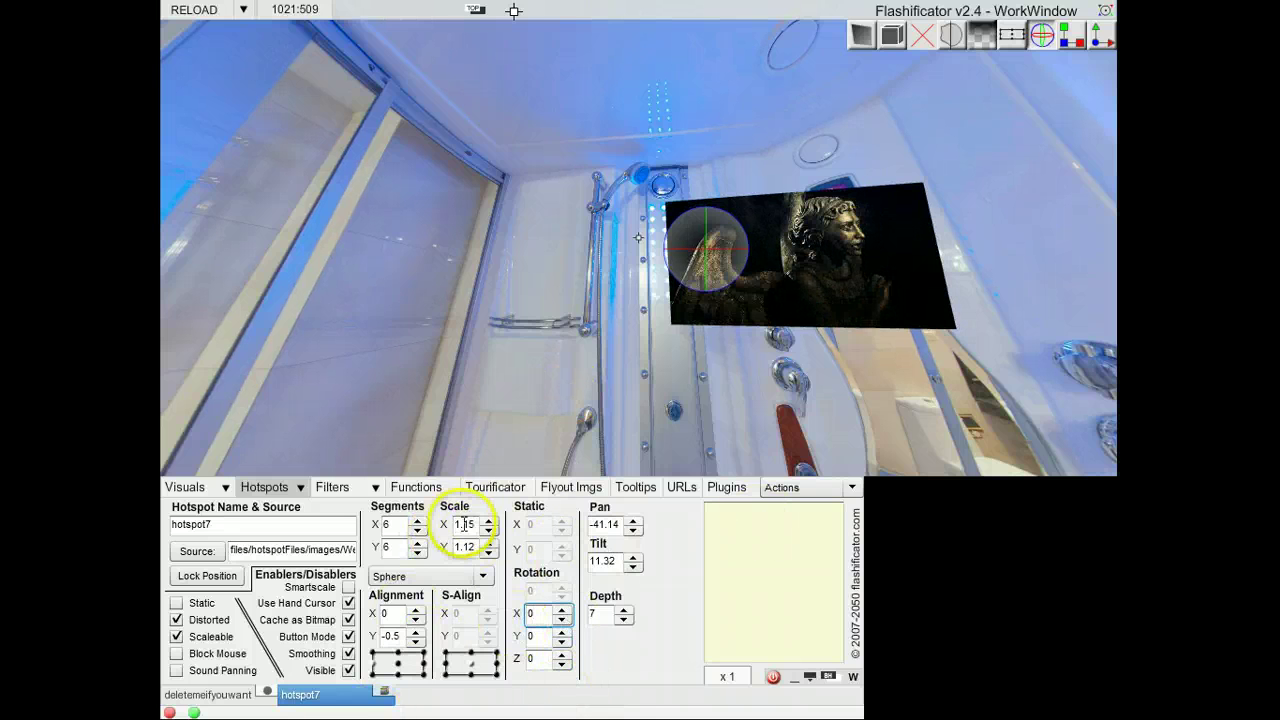
key(BackSpace)
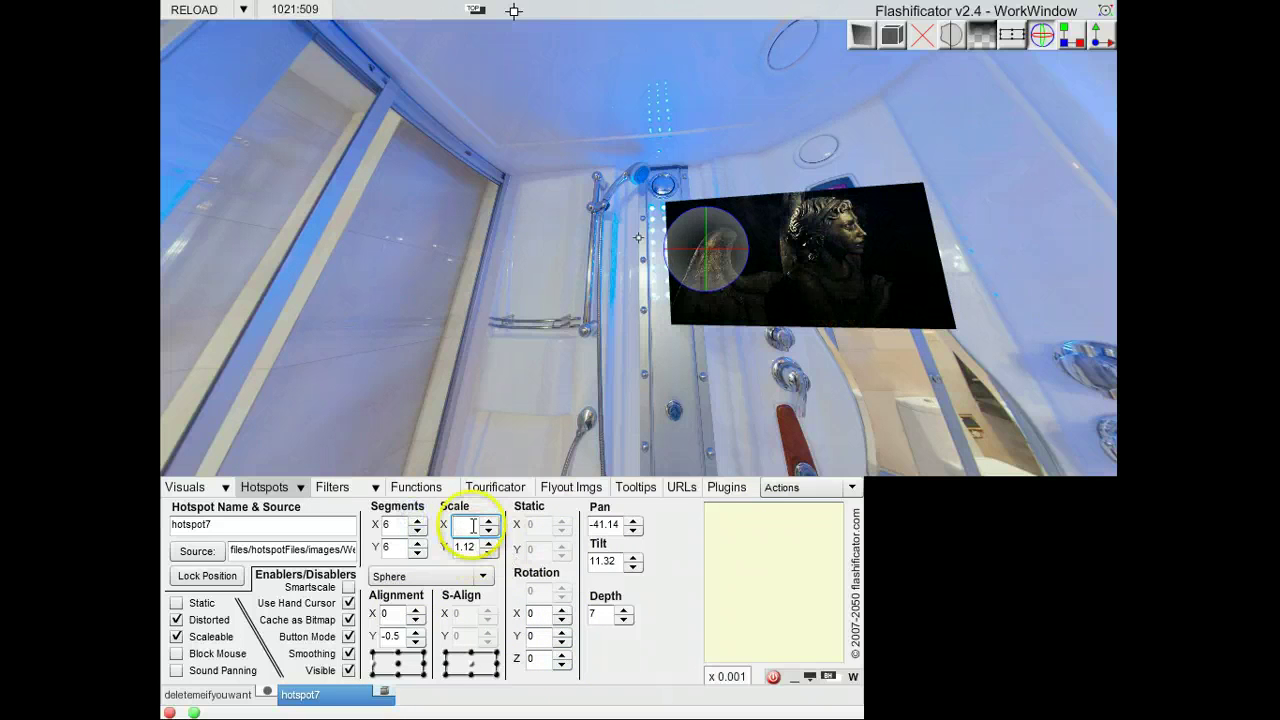
drag(475, 549, 412, 547)
text(1)
click(469, 526)
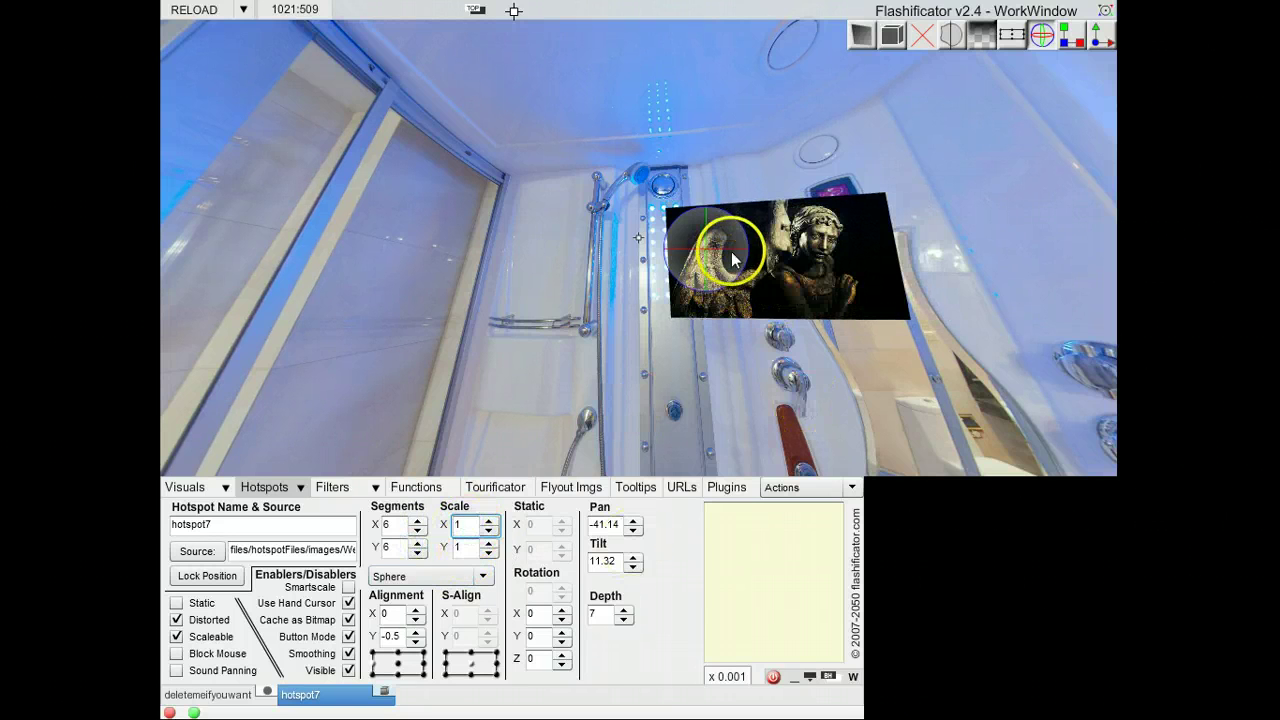
Rotate the hotspot about its left edge to X -64 and raise its segments to 11 in X and Y
drag(728, 250, 676, 265)
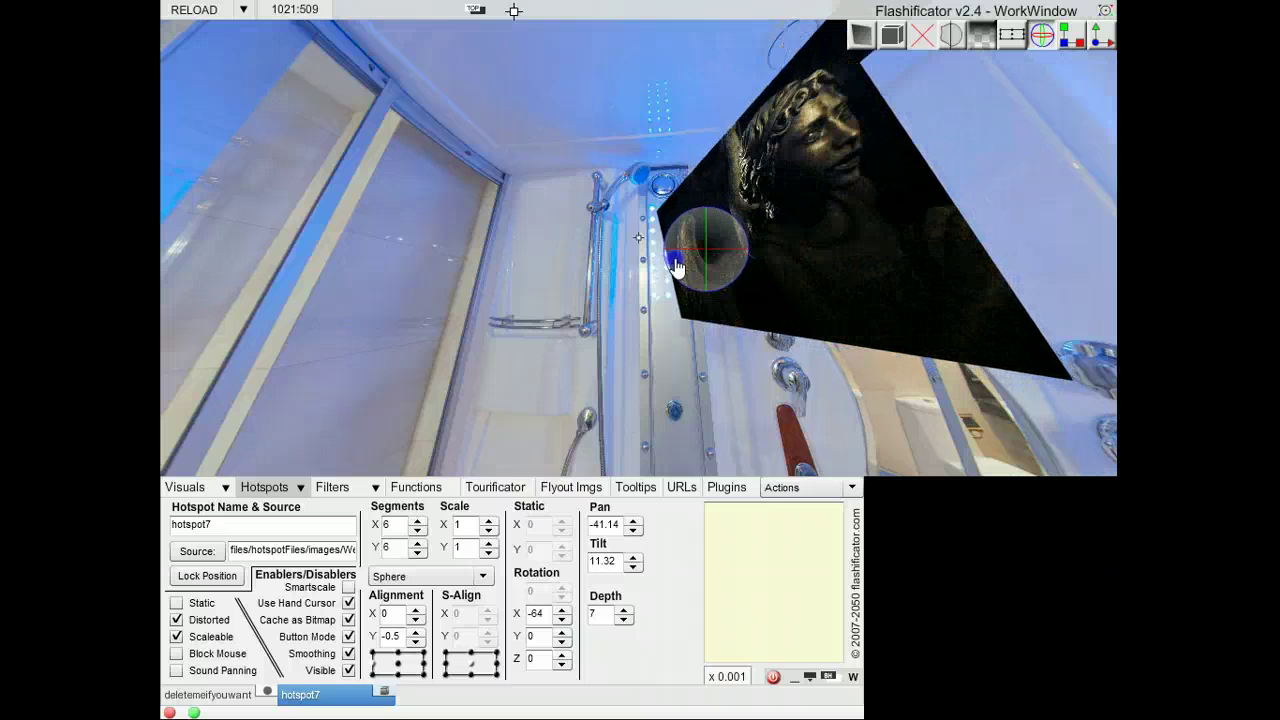
click(418, 520)
click(418, 520)
click(418, 520)
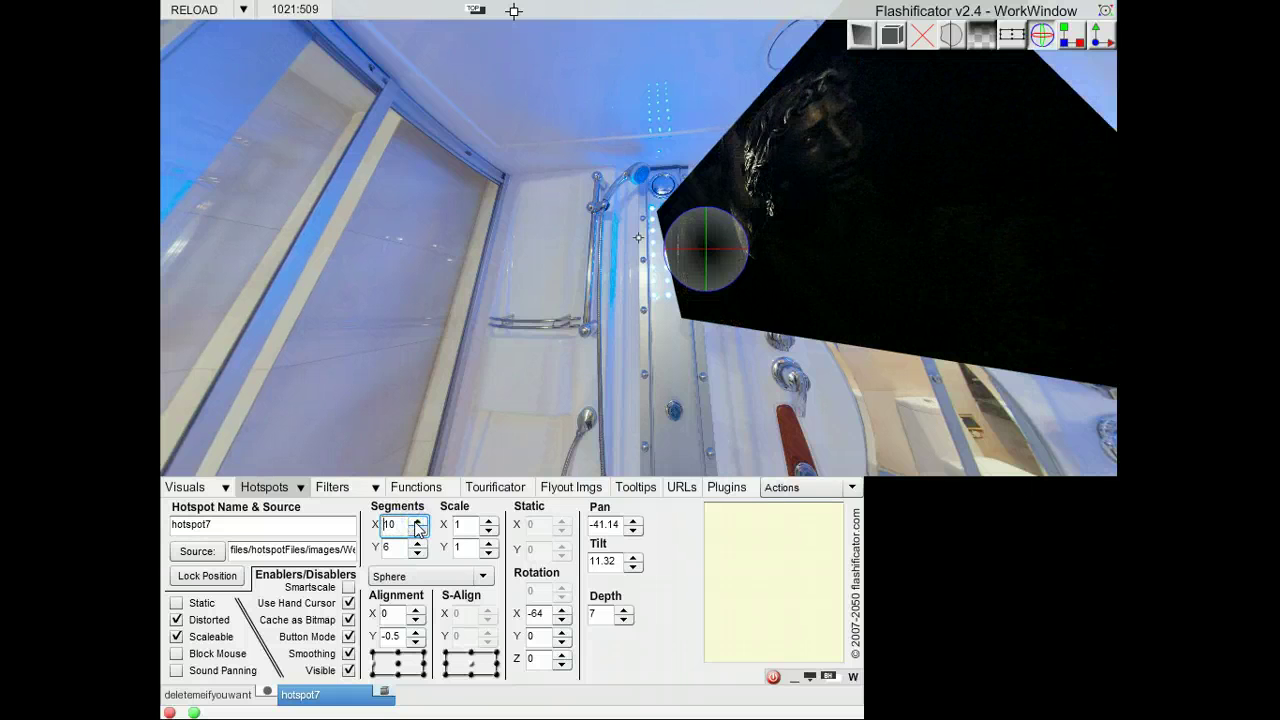
click(418, 522)
click(418, 543)
click(418, 543)
click(418, 543)
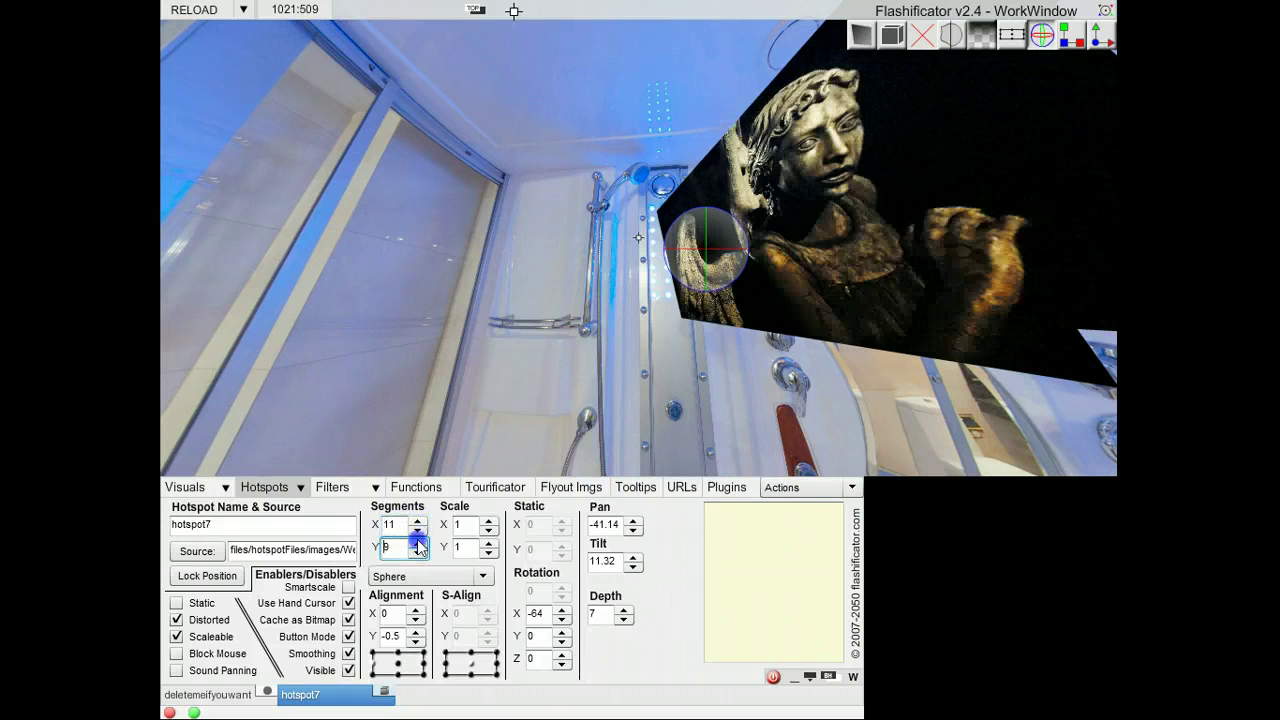
click(418, 543)
click(418, 543)
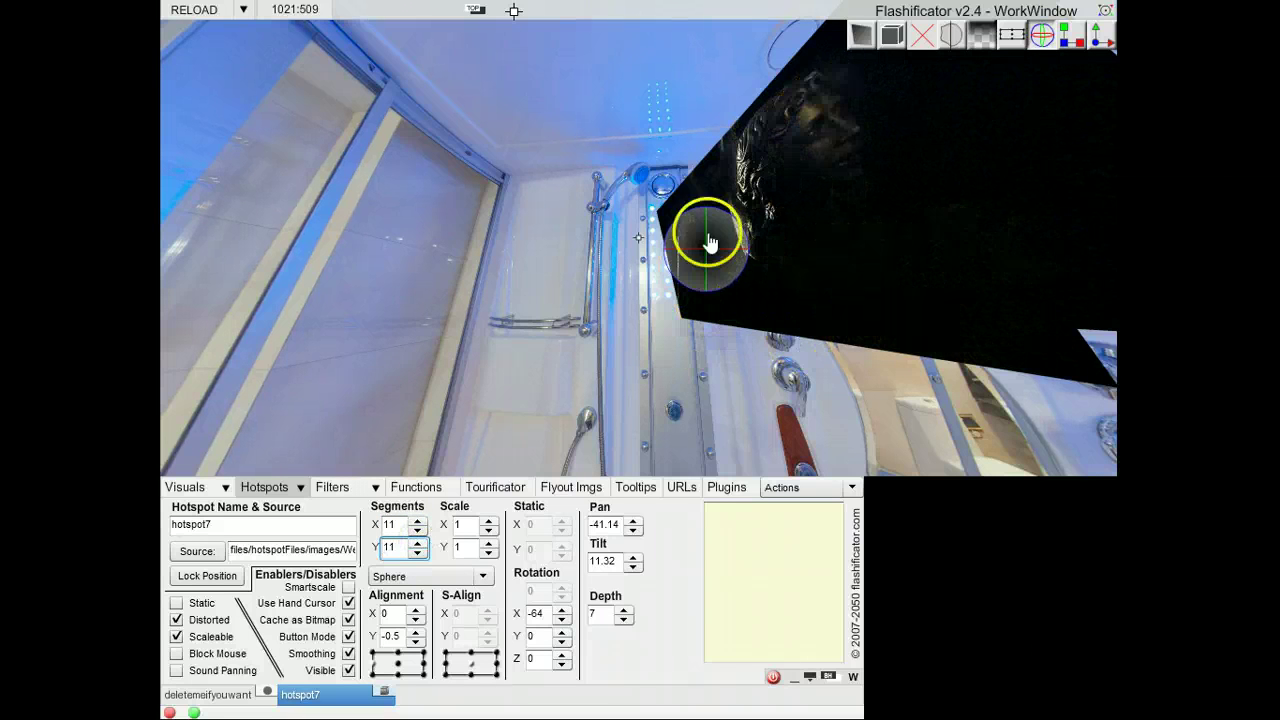
Increase the hotspot's segments to 16 in both X and Y
drag(882, 415, 862, 390)
click(418, 522)
click(418, 522)
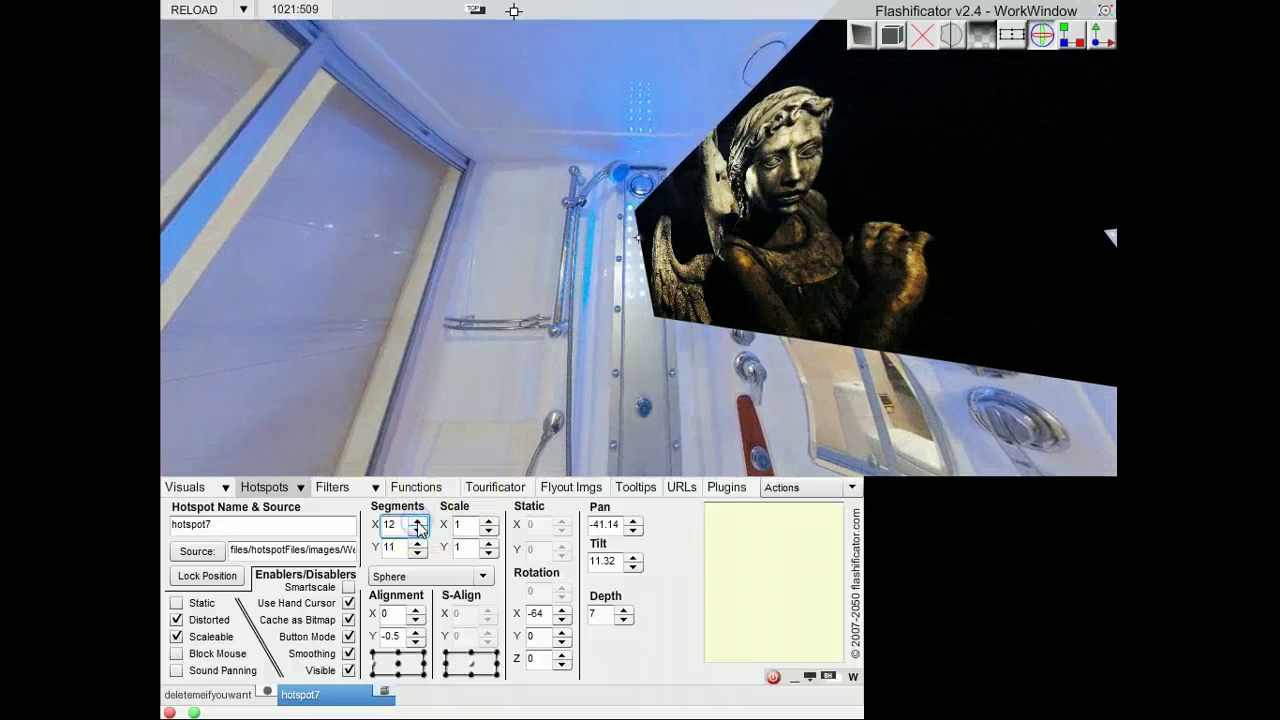
click(418, 522)
click(418, 522)
click(418, 522)
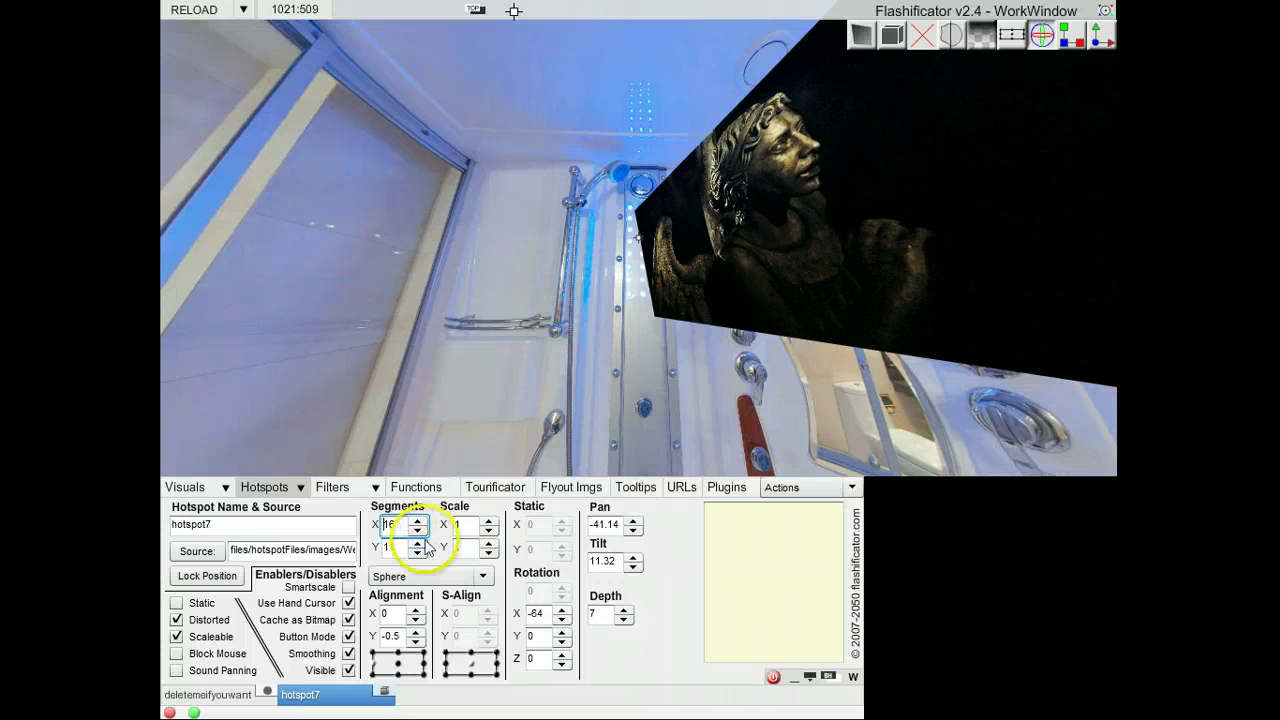
click(418, 544)
click(418, 544)
click(418, 544)
click(418, 544)
click(418, 544)
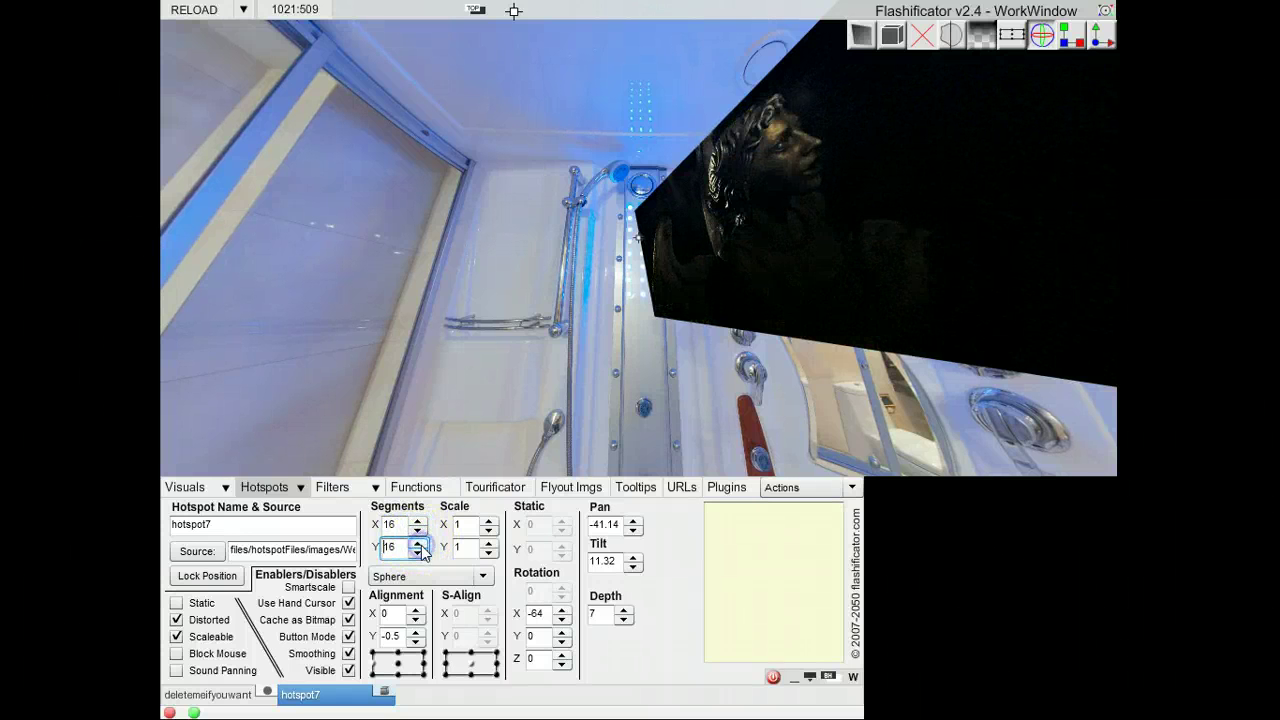
Reset the hotspot's pan, tilt and X rotation to 0, and centre its alignment at -0.5 on both axes
drag(474, 363, 346, 356)
drag(644, 352, 638, 484)
drag(729, 371, 505, 329)
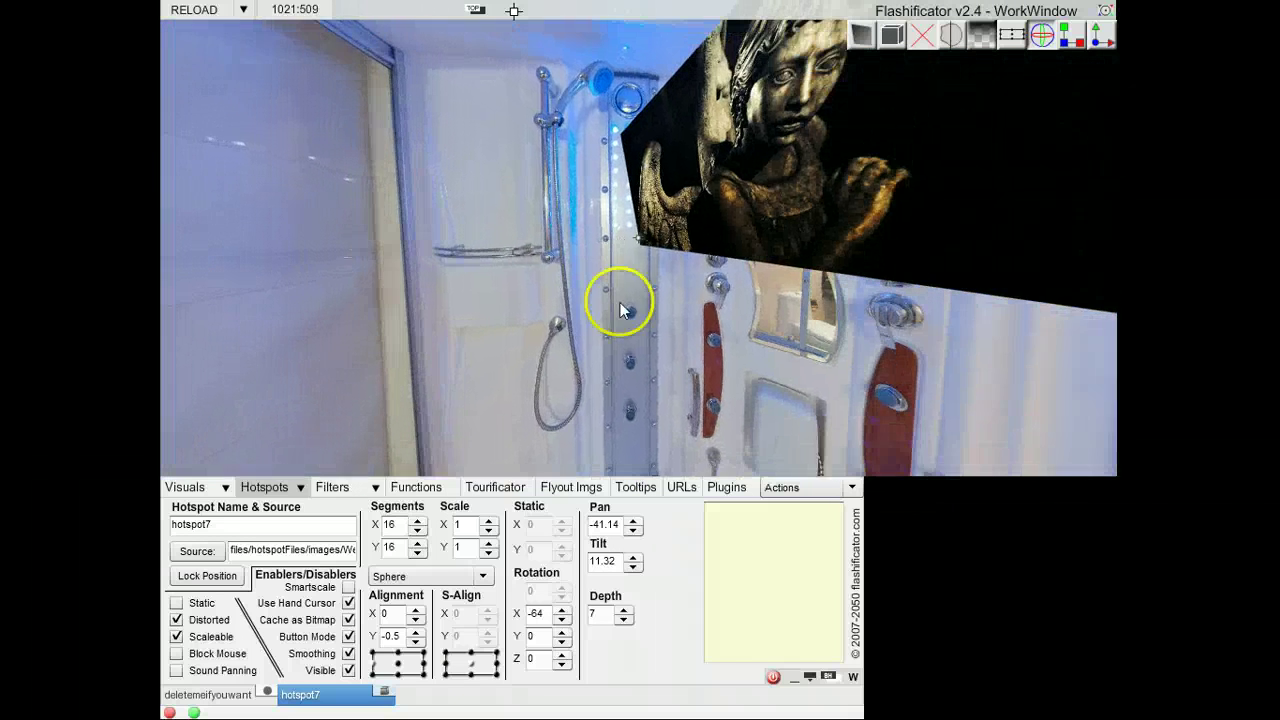
drag(620, 302, 970, 262)
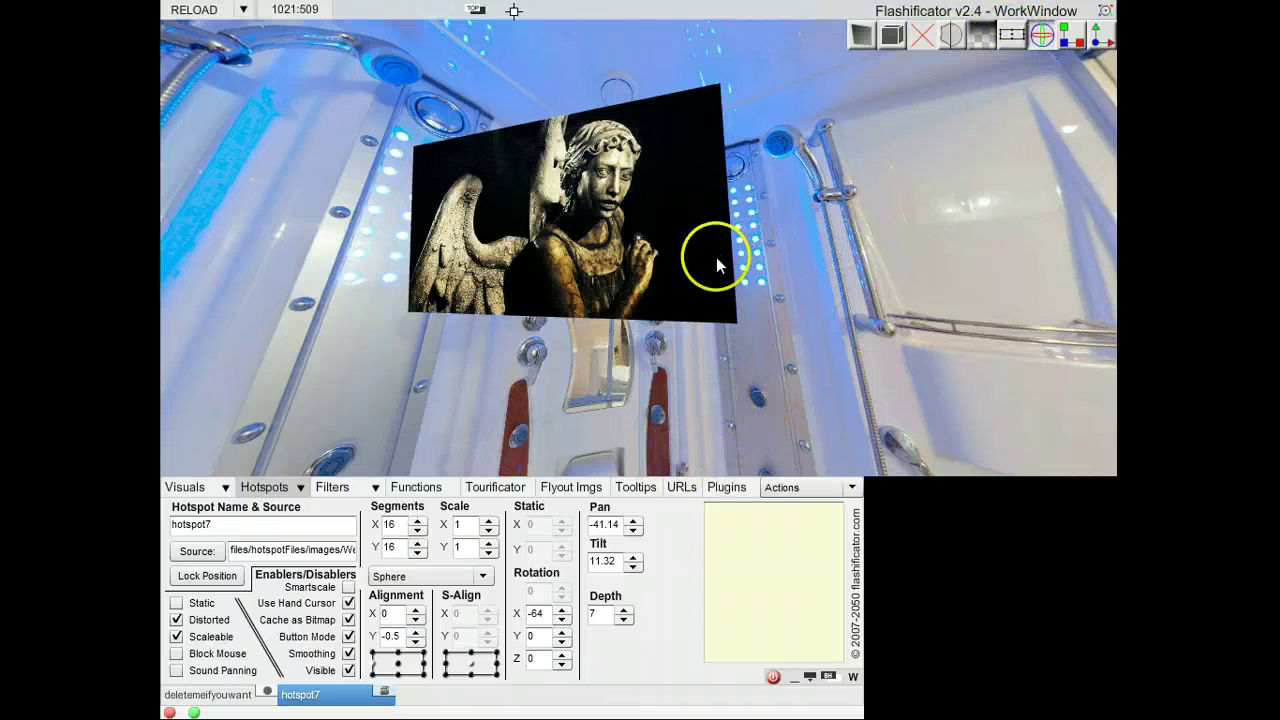
click(675, 275)
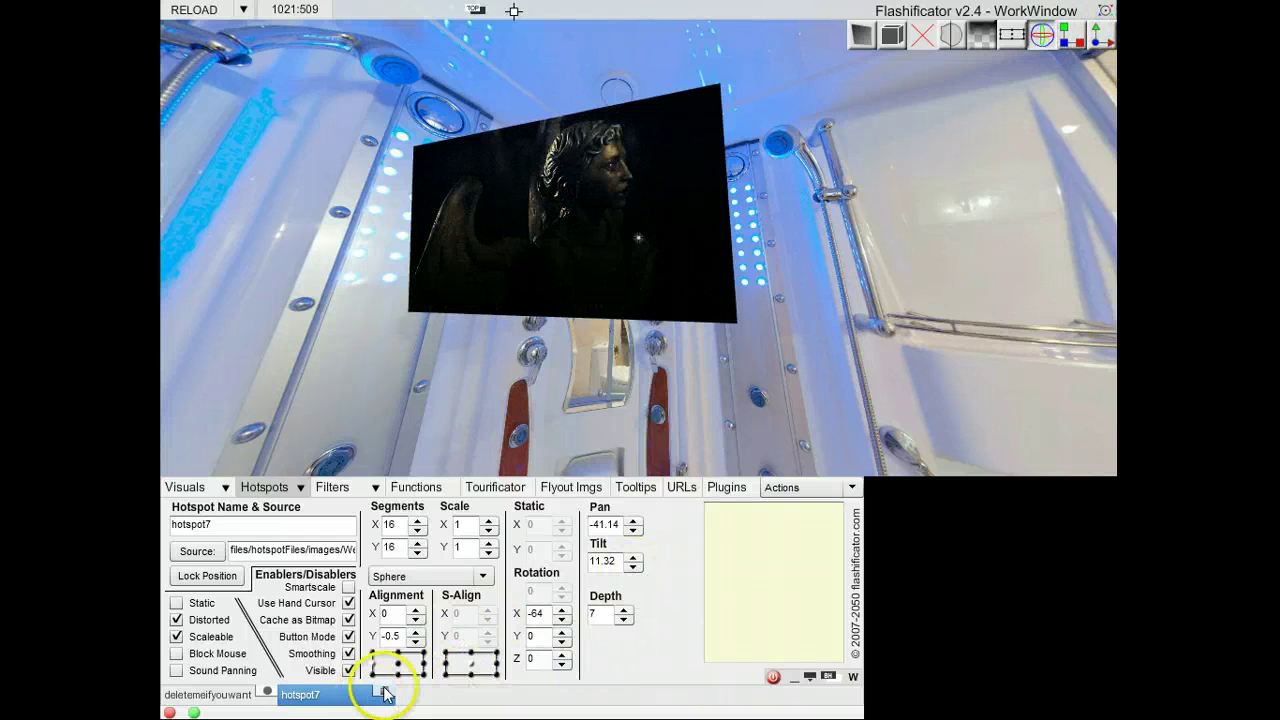
double_click(537, 612)
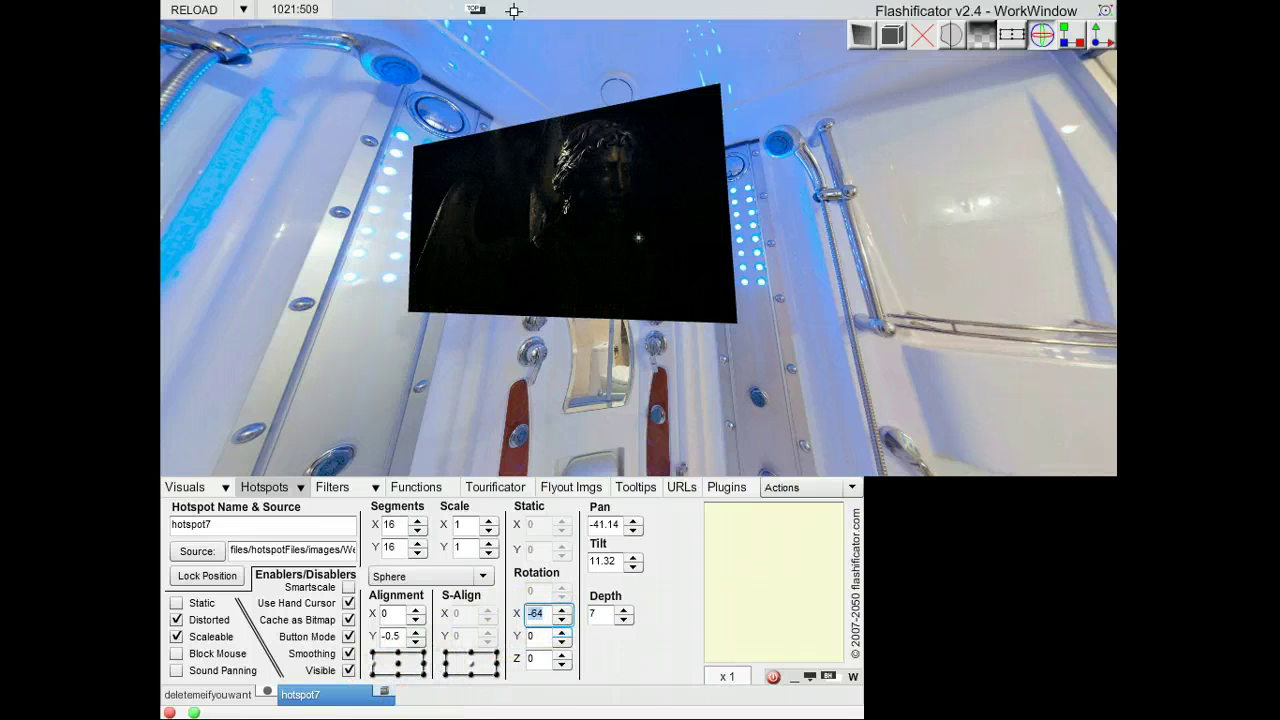
click(625, 525)
double_click(604, 560)
key(BackSpace)
click(603, 528)
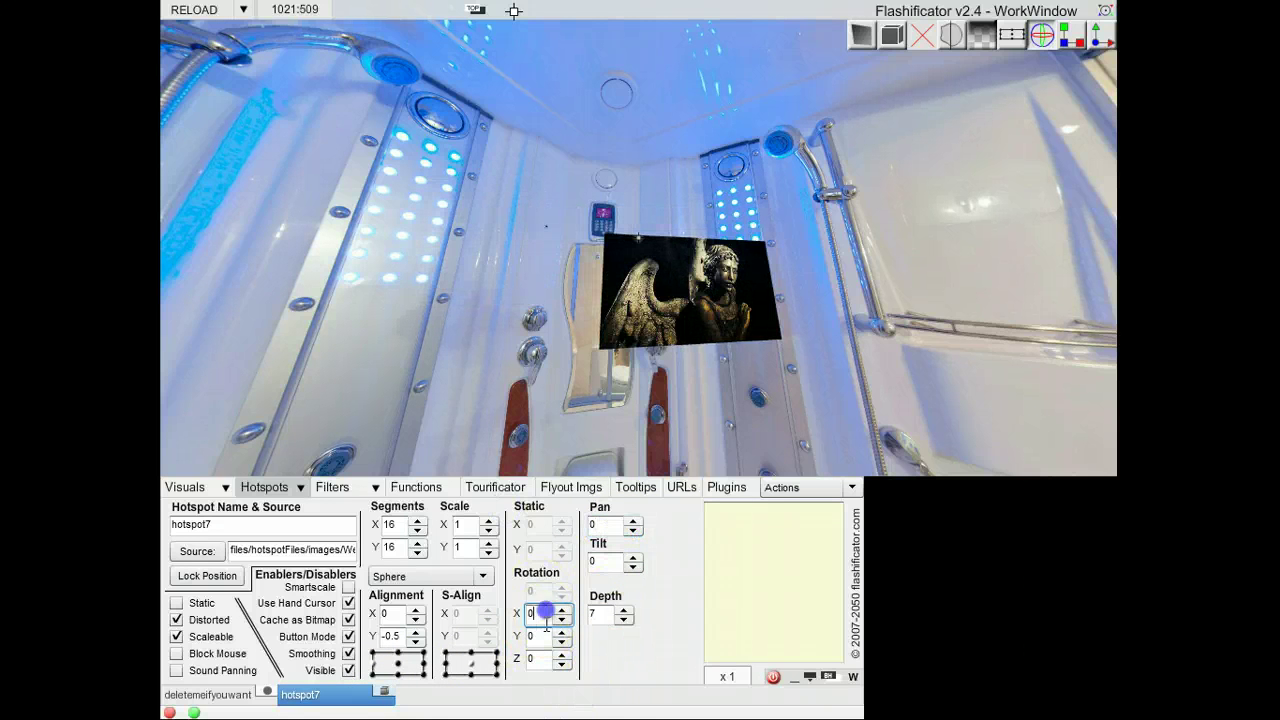
click(378, 693)
click(413, 665)
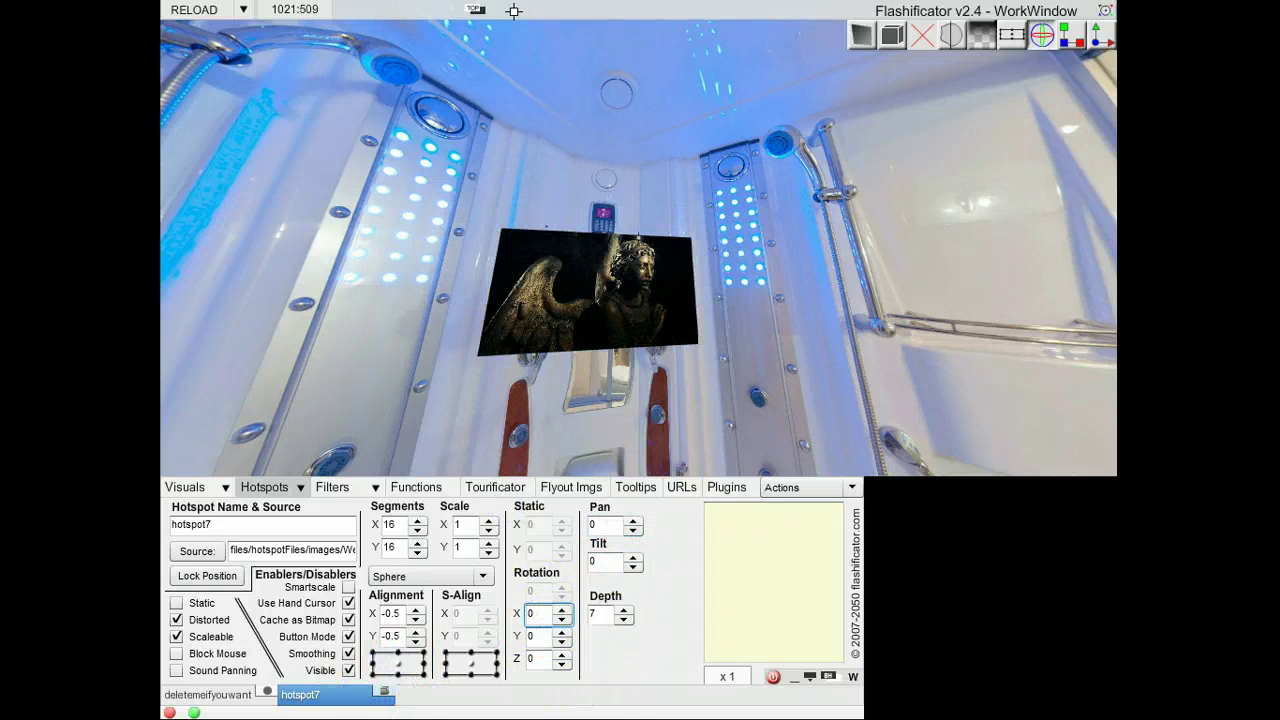
Make the hotspot static and set its static X and Y positions to 0
click(682, 539)
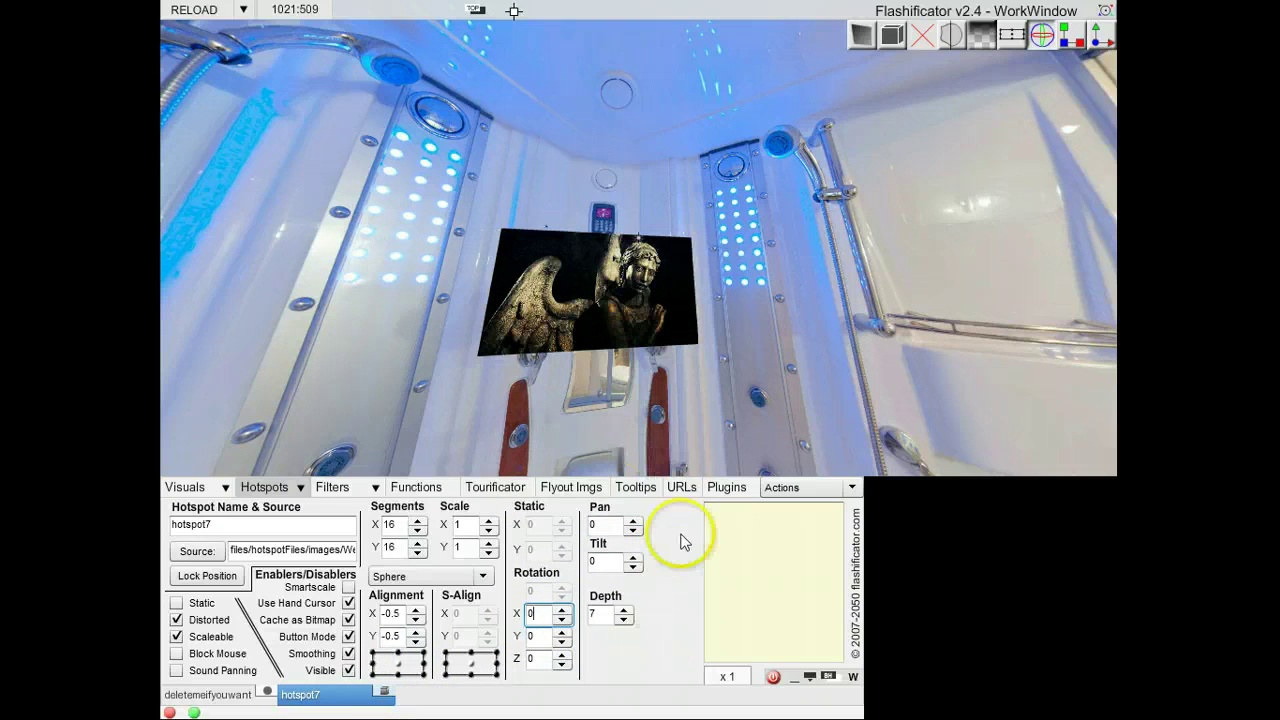
click(177, 603)
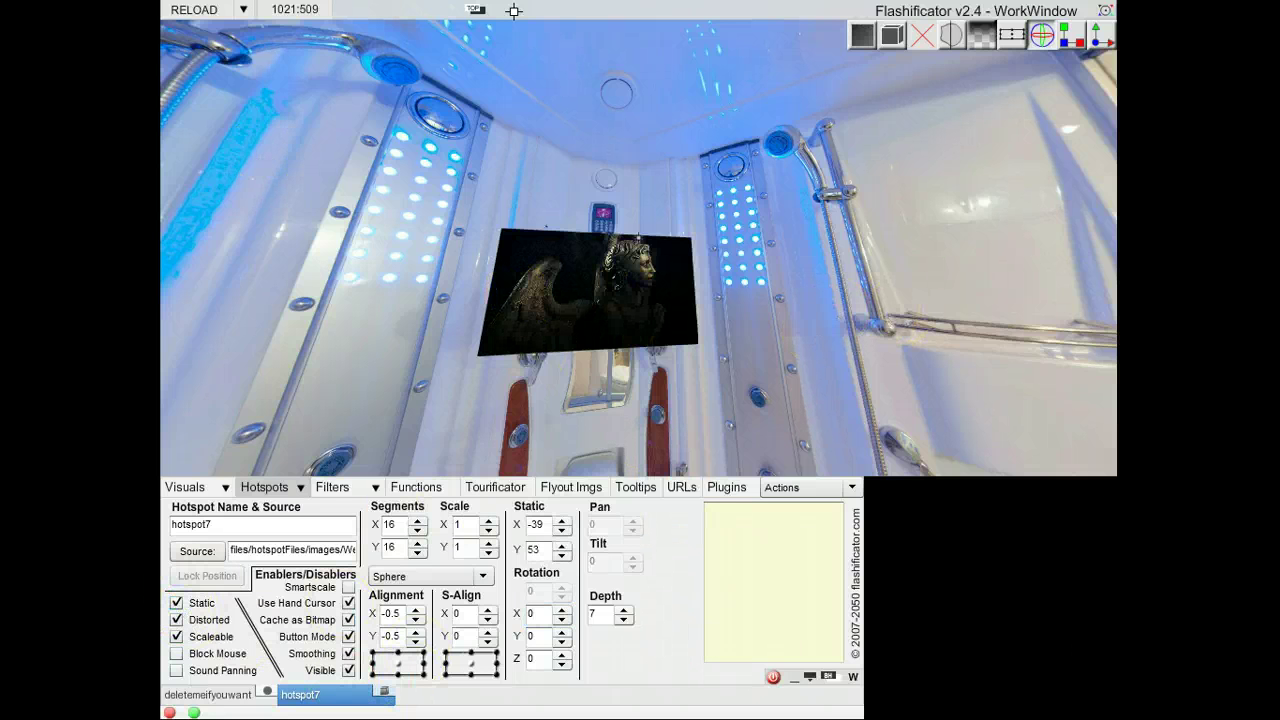
text(0)
drag(548, 522, 524, 549)
text(0)
click(541, 521)
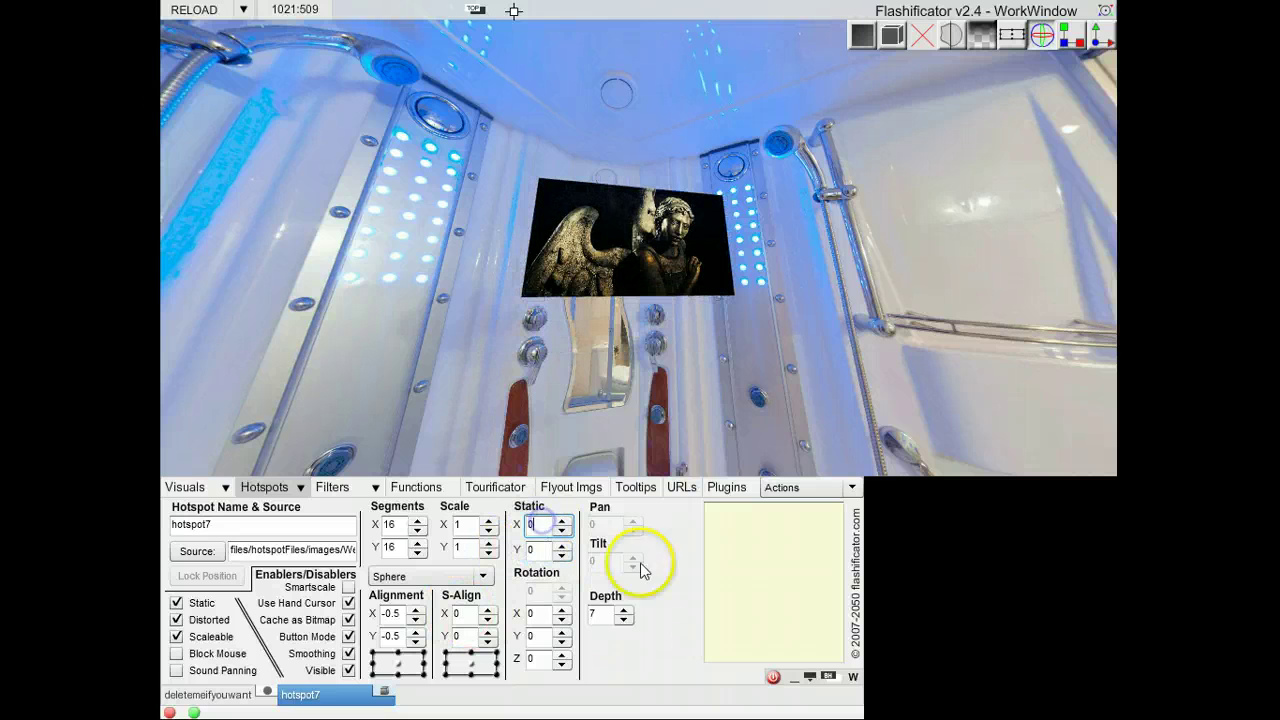
Check the static hotspot against the turning panorama, then reload the work window and examine the view again
mouse_move(615, 425)
mouse_down()
mouse_move(537, 392)
mouse_move(903, 373)
mouse_up()
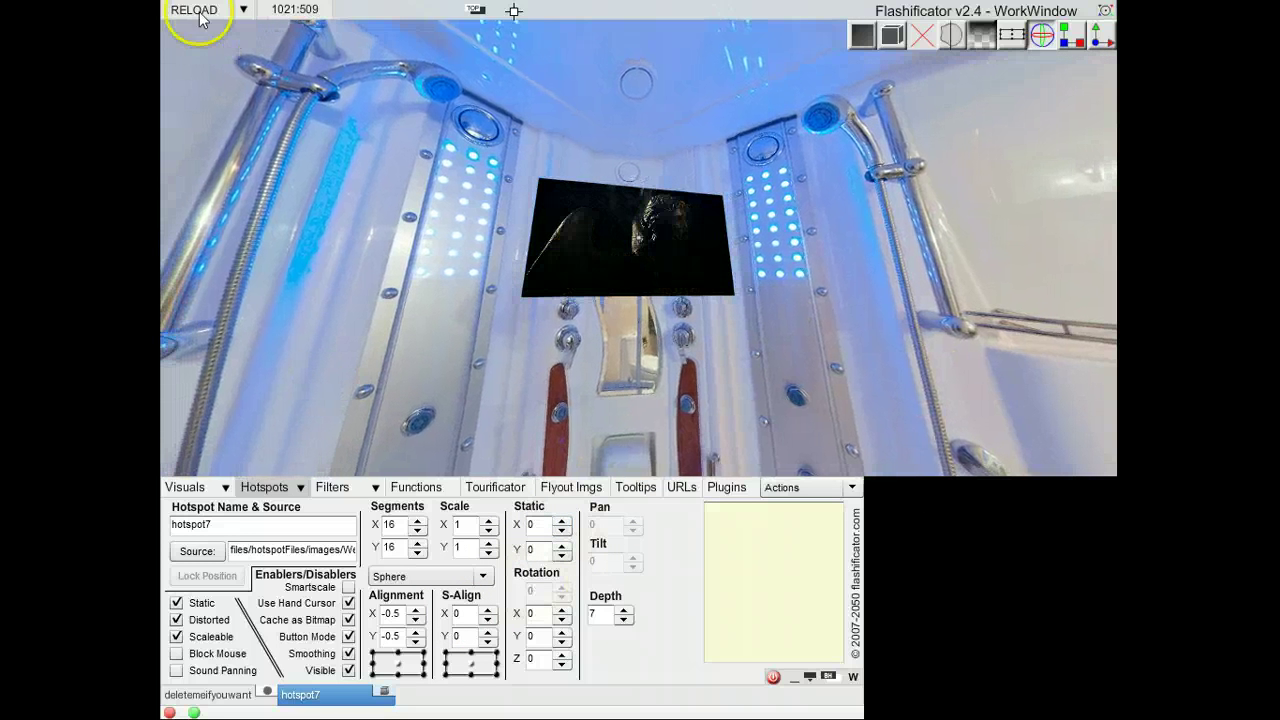
click(197, 10)
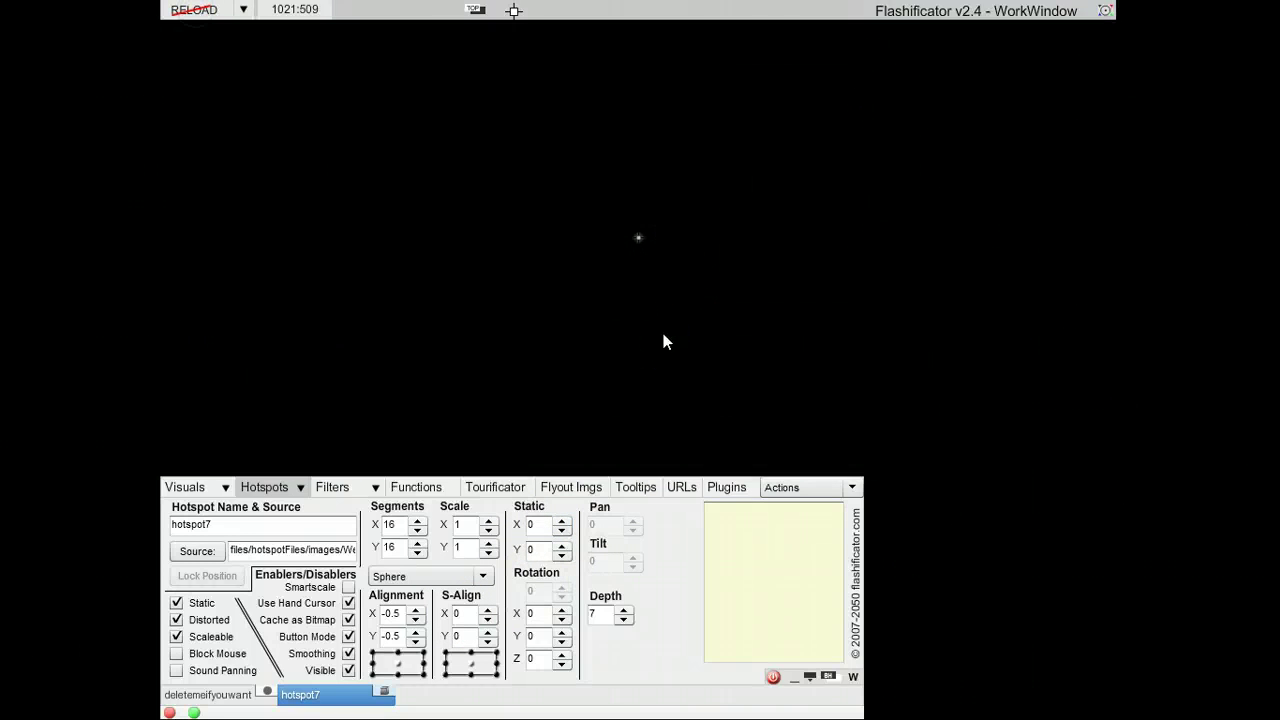
drag(943, 360, 803, 375)
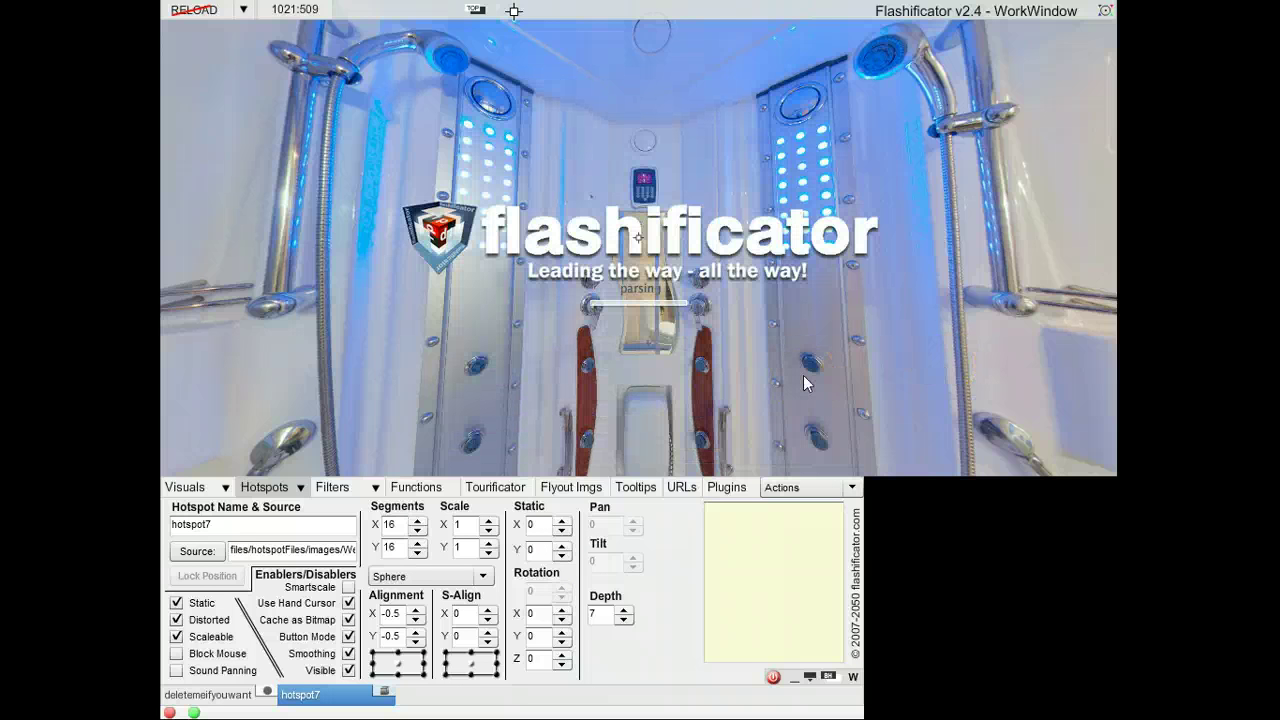
drag(803, 375, 847, 300)
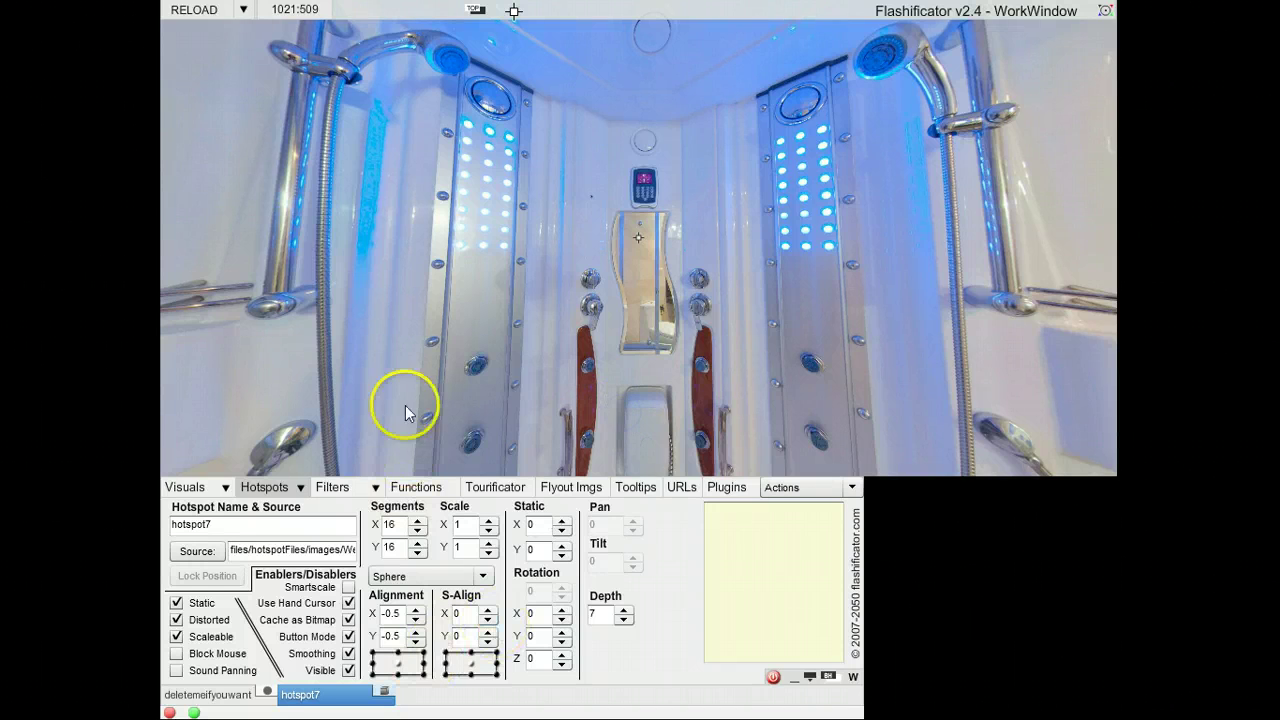
scroll(484, 402, up, 3)
scroll(481, 403, down, 3)
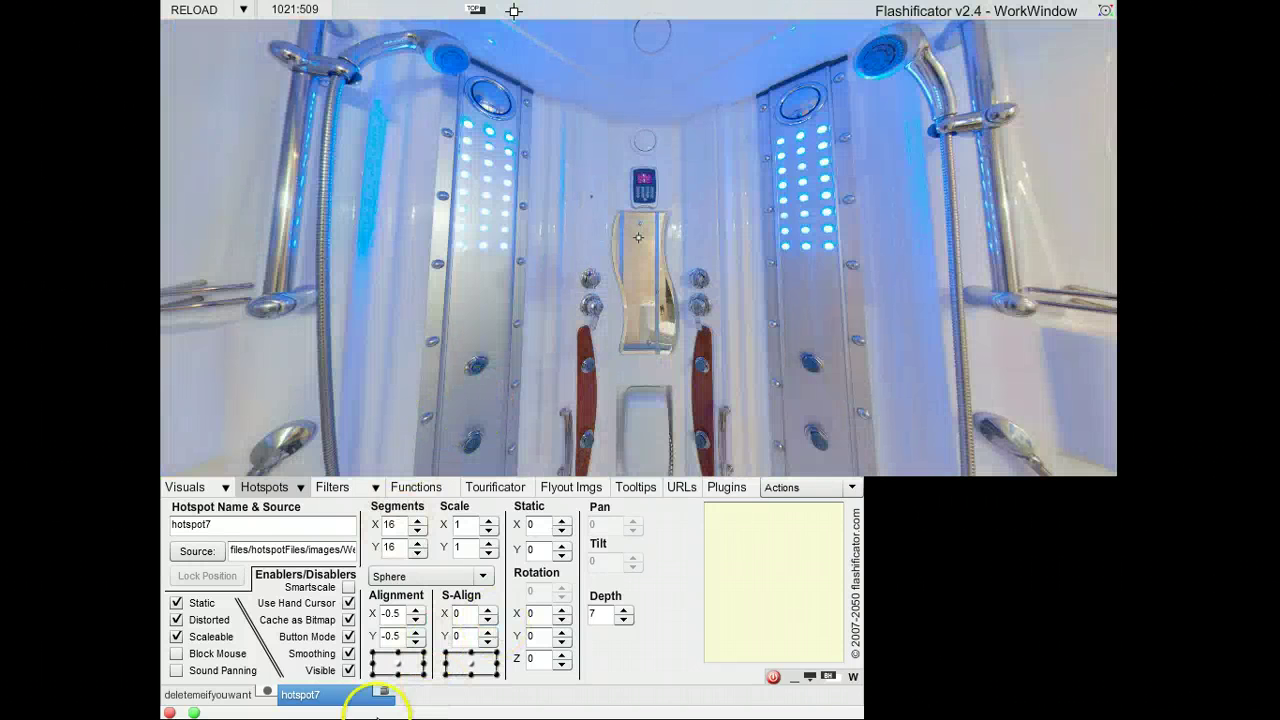
Switch hotspot7 from box properties to a flat hotspot and check it while panning the panorama
click(385, 690)
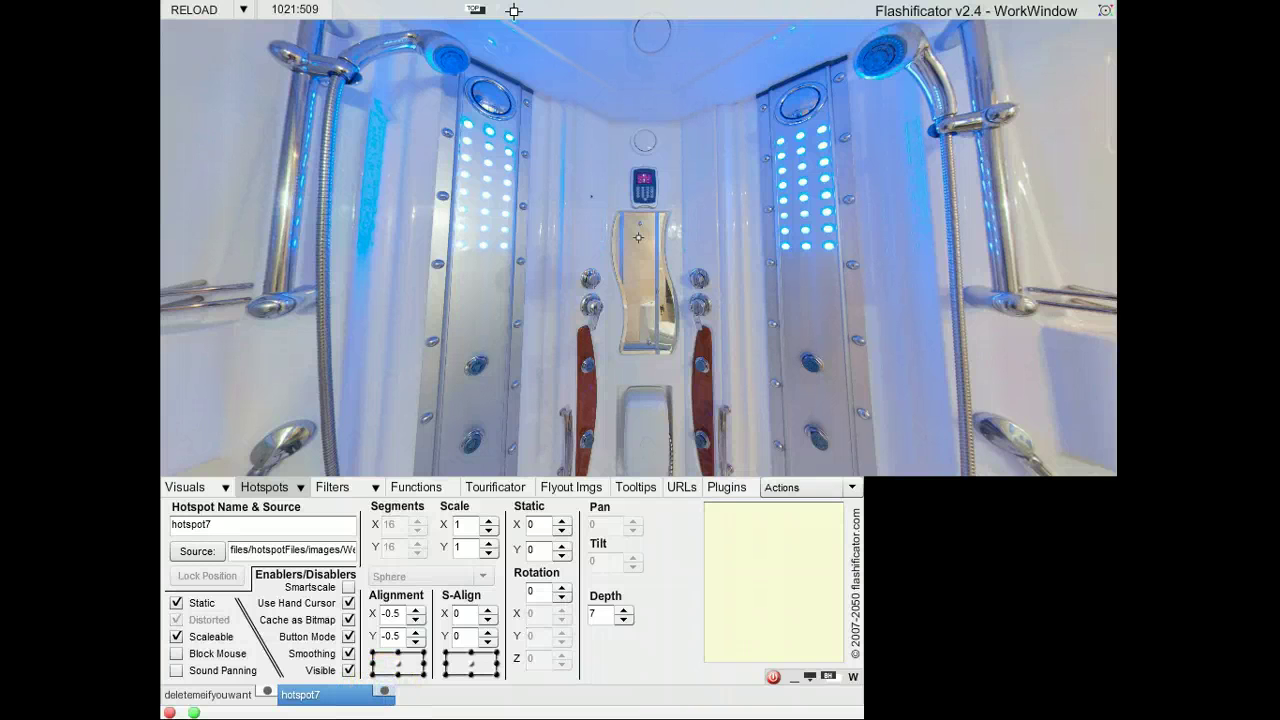
drag(757, 410, 866, 350)
drag(357, 109, 1094, 11)
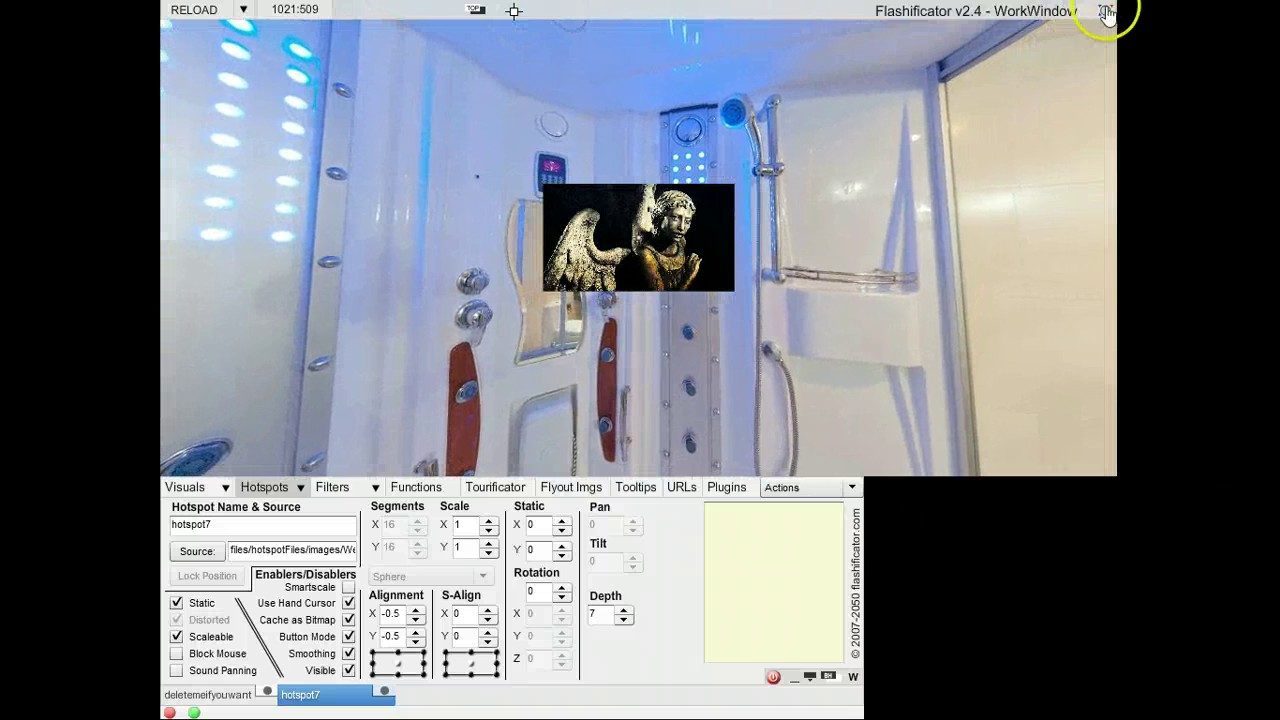
Anchor the static hotspot to the top-left cell of the static alignment grid
click(1106, 16)
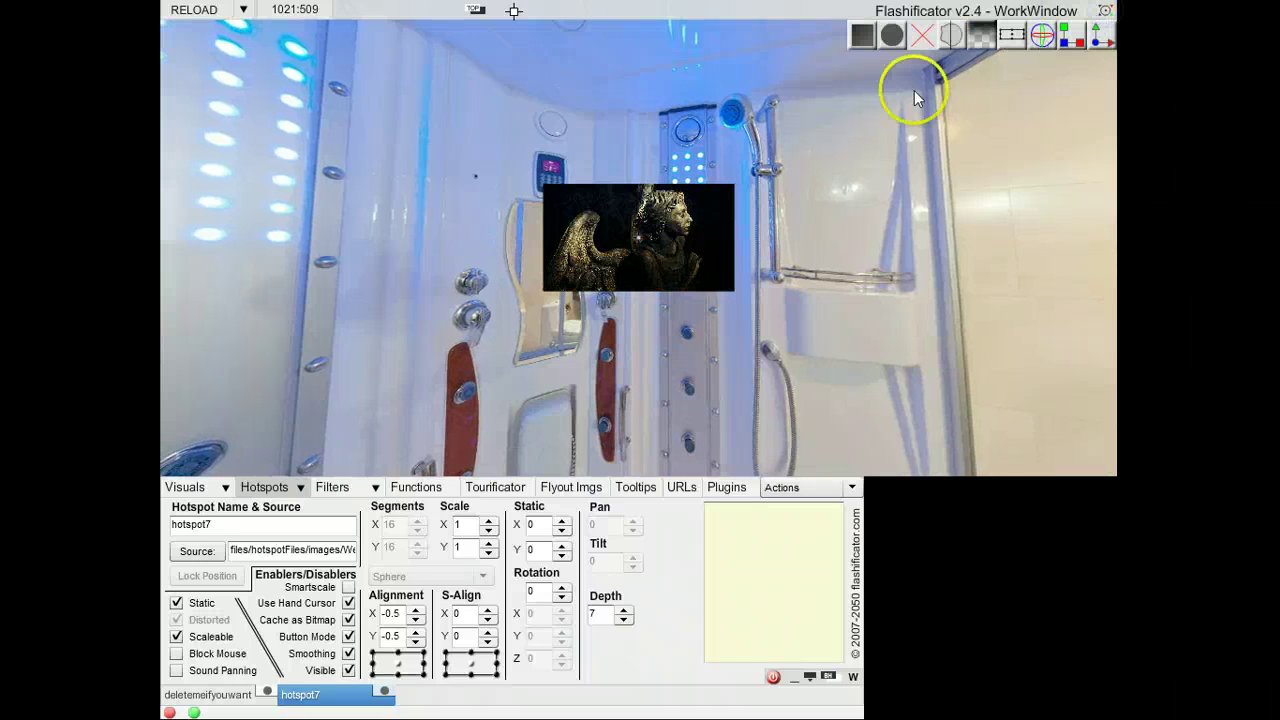
click(1012, 37)
click(684, 205)
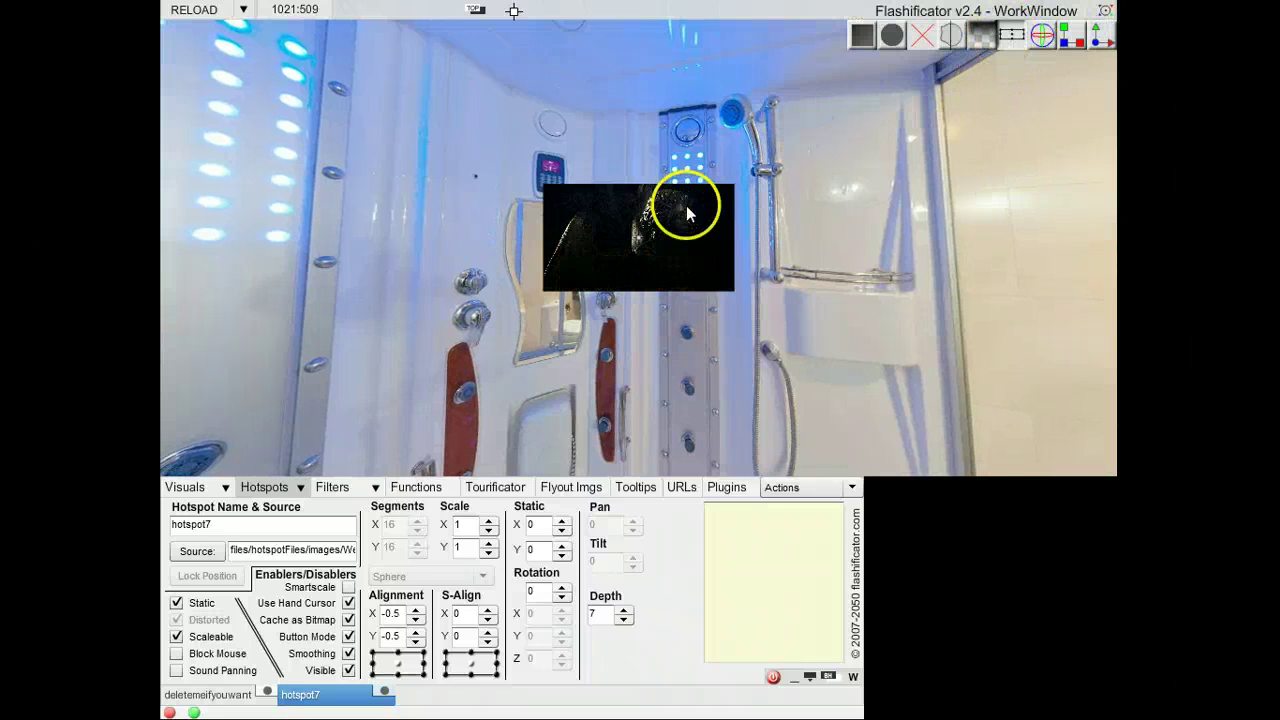
click(609, 216)
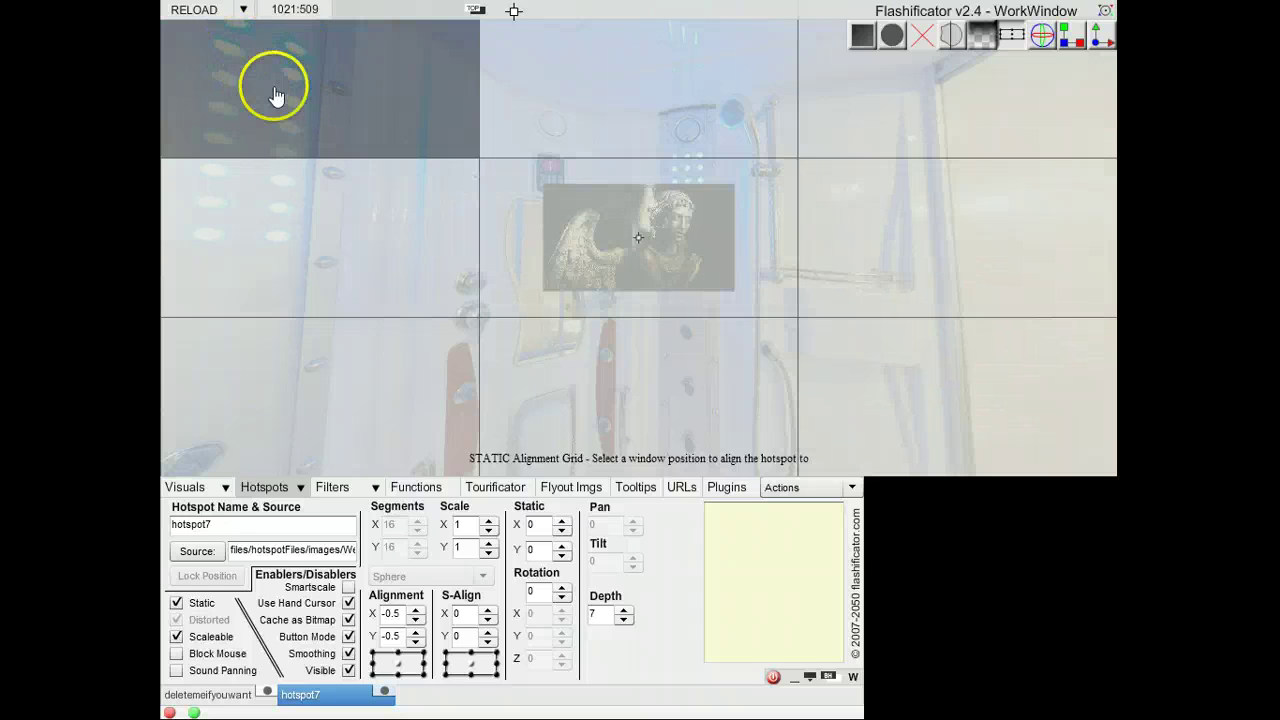
mouse_move(268, 58)
mouse_down()
mouse_move(279, 72)
mouse_move(226, 51)
mouse_move(265, 66)
mouse_up()
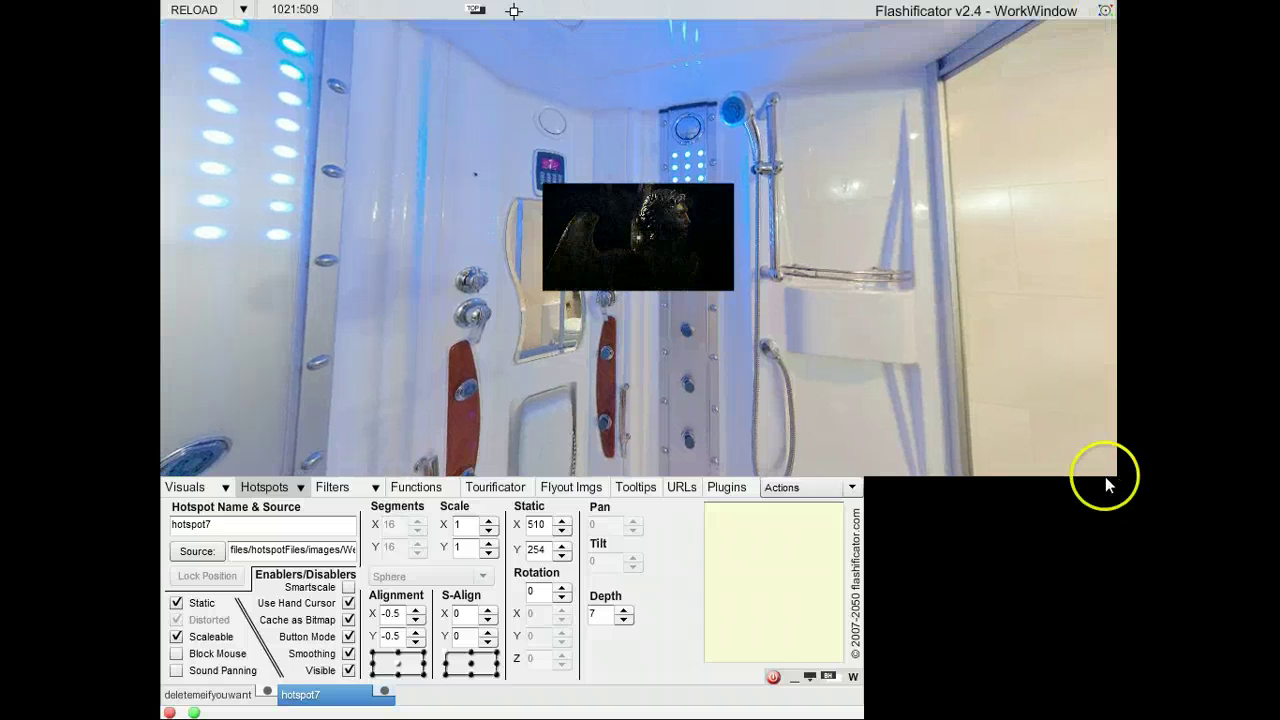
Reload the panorama and resize the work window with the custom size option to 1022:511
click(205, 11)
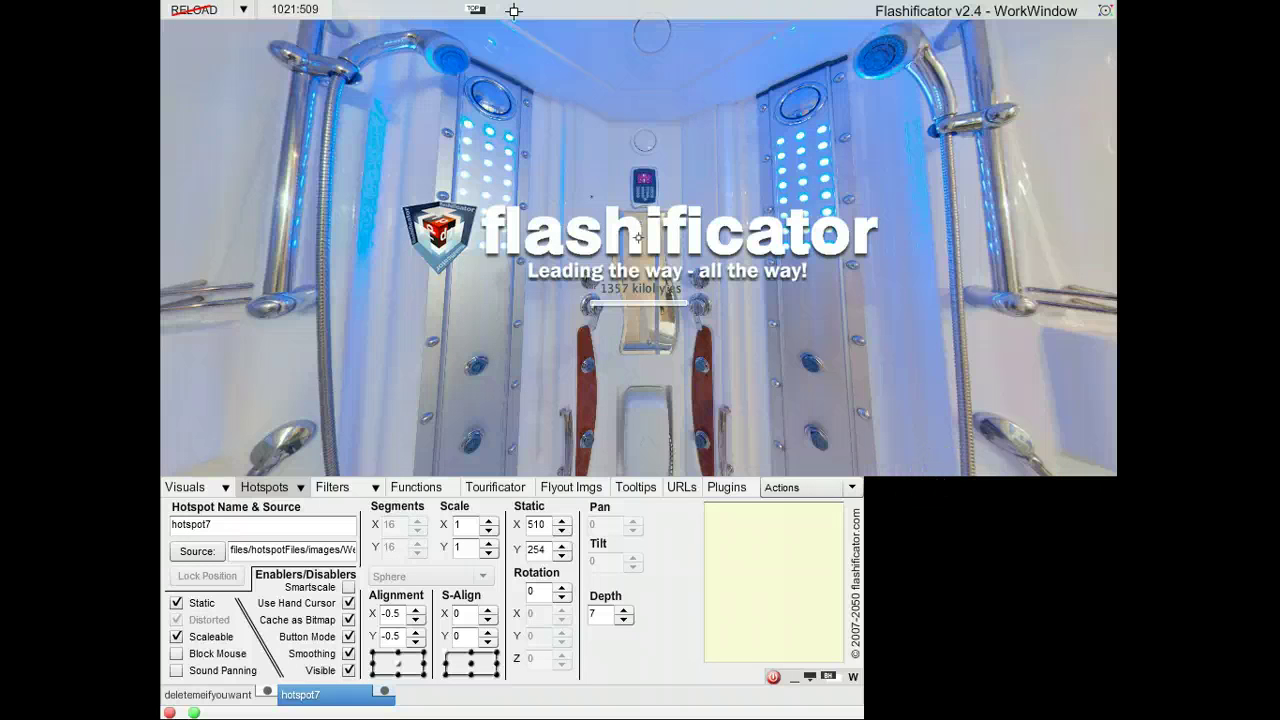
click(312, 10)
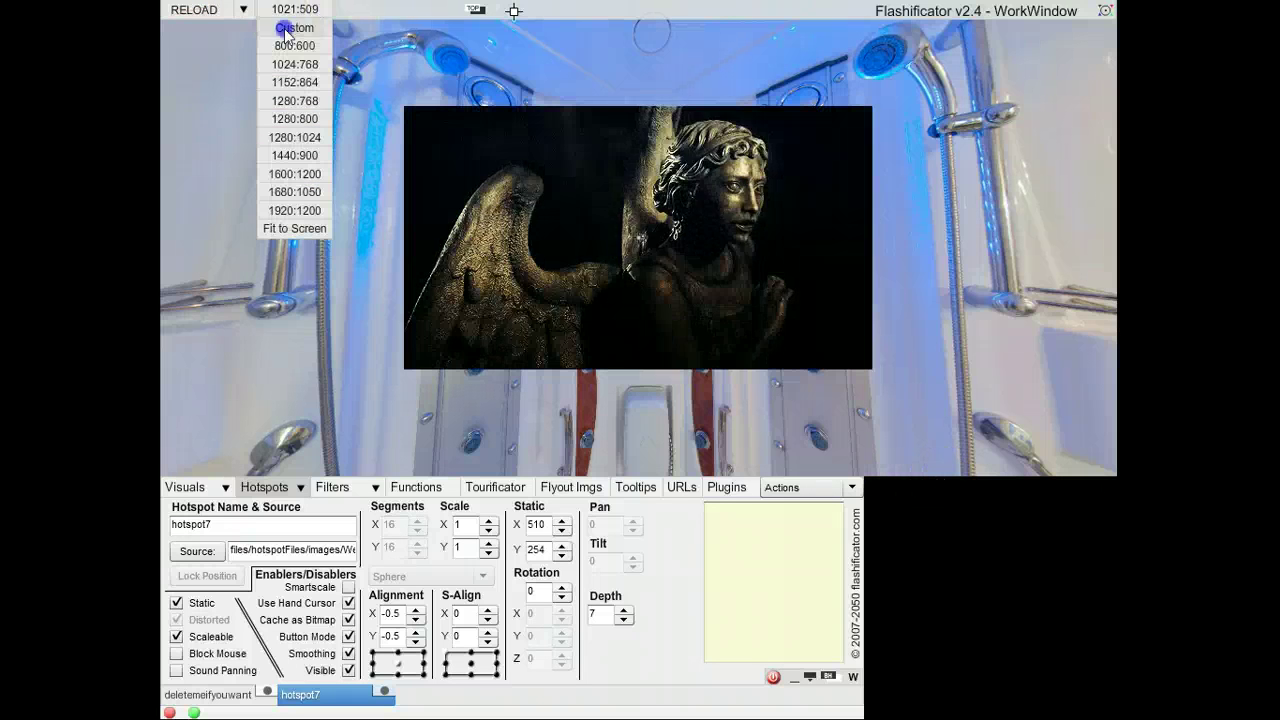
click(285, 29)
drag(859, 253, 1118, 481)
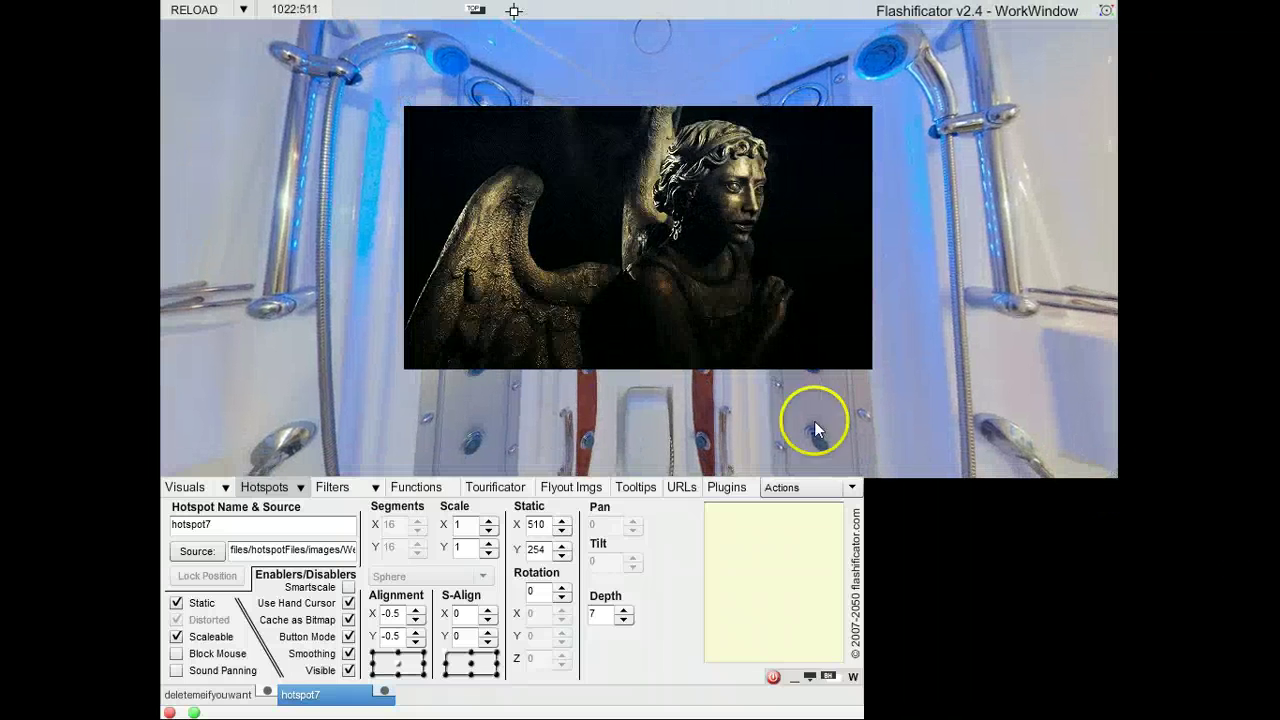
Anchor the hotspot to the top-centre cell of the static alignment grid and resize the work window to 1019:507
click(1106, 12)
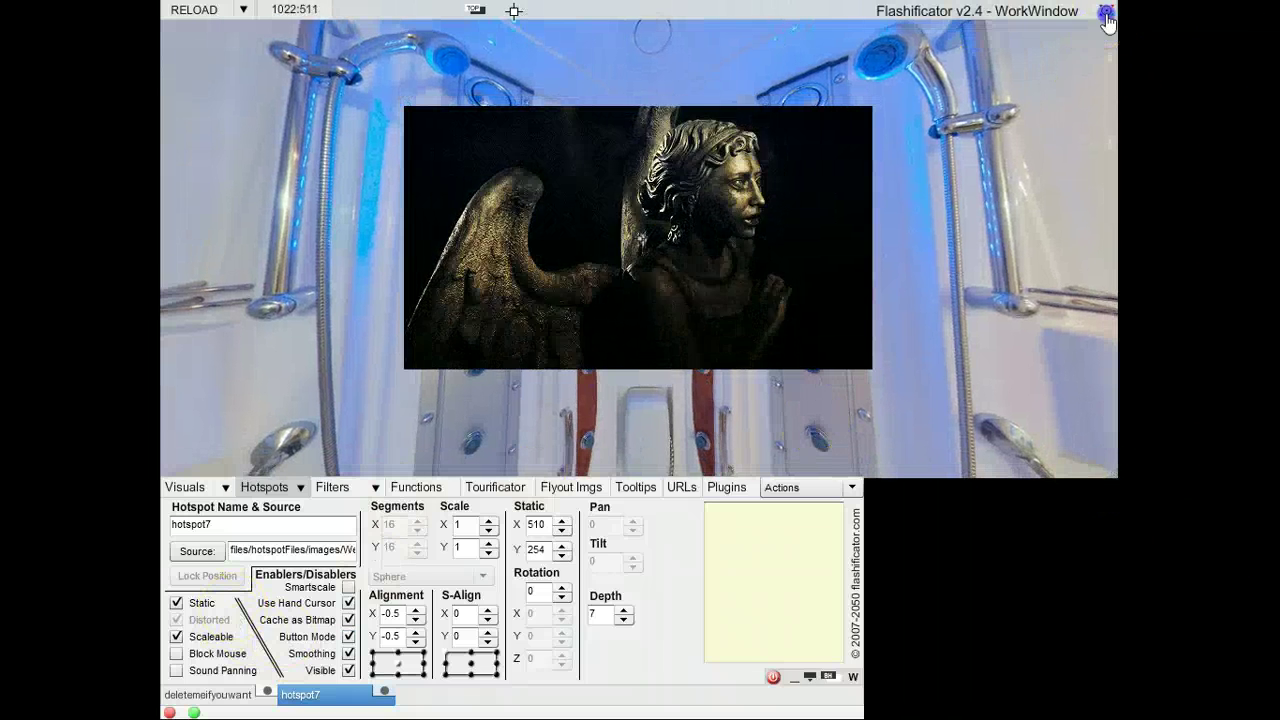
click(1013, 36)
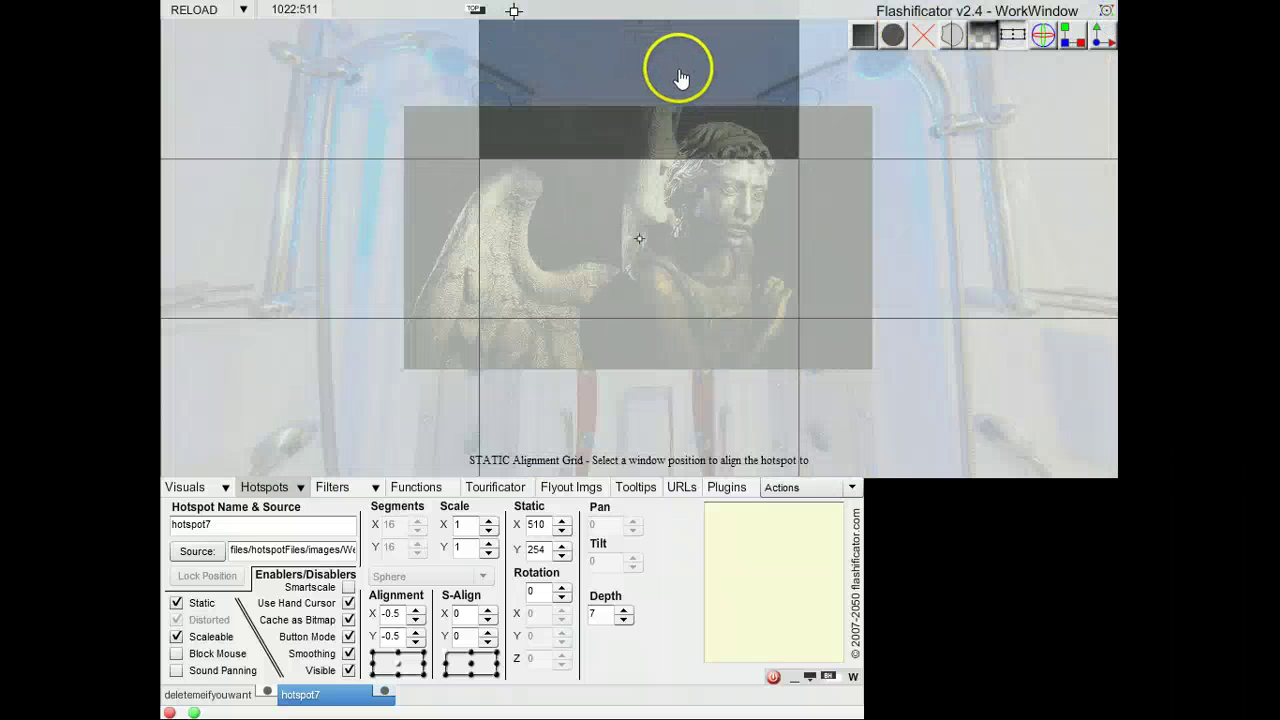
click(621, 43)
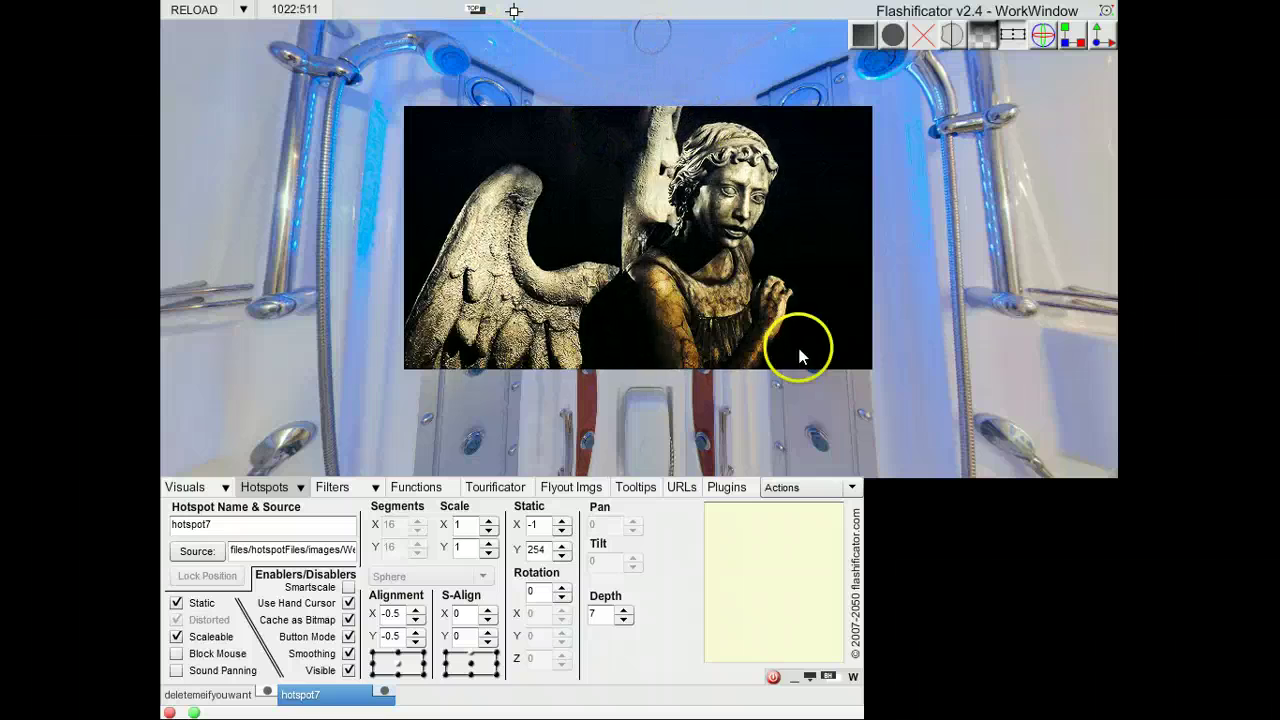
mouse_move(1115, 478)
mouse_down()
mouse_move(1012, 414)
mouse_move(935, 331)
mouse_move(780, 363)
mouse_move(634, 346)
mouse_move(1071, 366)
mouse_move(632, 340)
mouse_move(617, 295)
mouse_move(696, 330)
mouse_move(995, 361)
mouse_move(1104, 597)
mouse_move(1118, 678)
mouse_move(1049, 400)
mouse_move(1080, 652)
mouse_move(1077, 434)
mouse_move(1114, 478)
mouse_move(1114, 458)
mouse_move(1111, 472)
mouse_up()
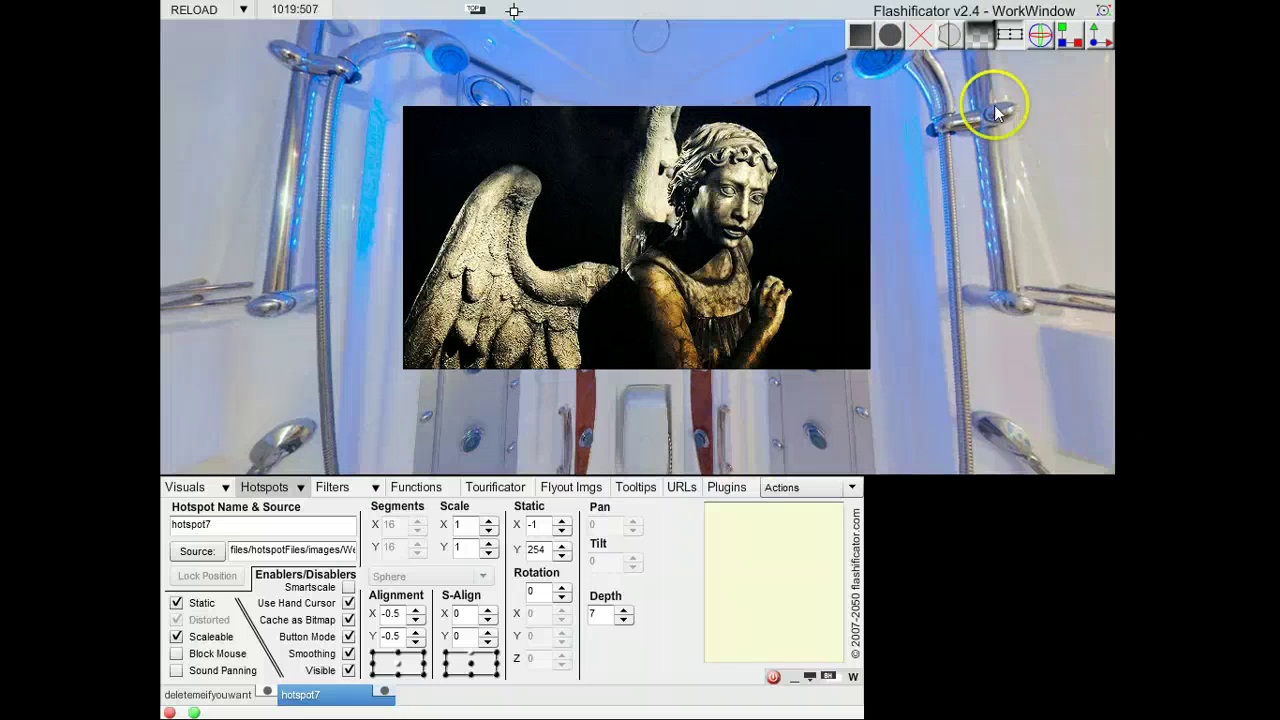
Bring up the static alignment grid again and reapply the top-centre cell to the hotspot
click(1008, 37)
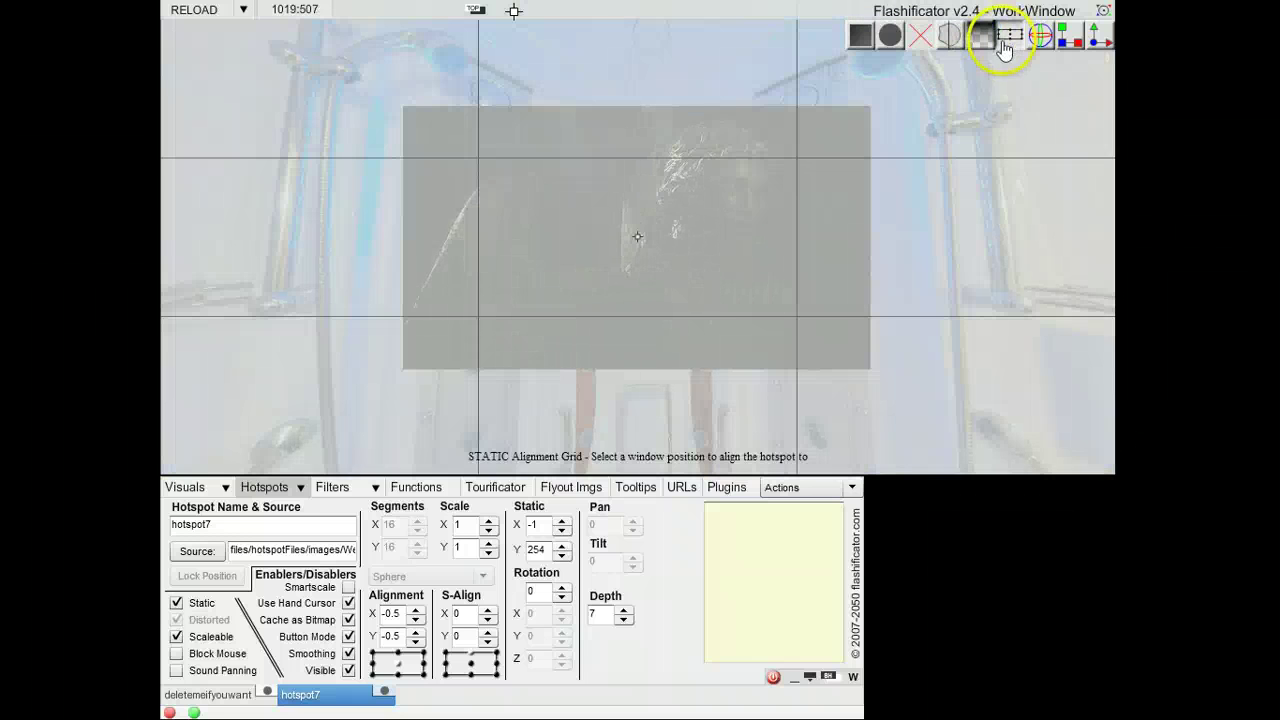
click(754, 210)
click(680, 71)
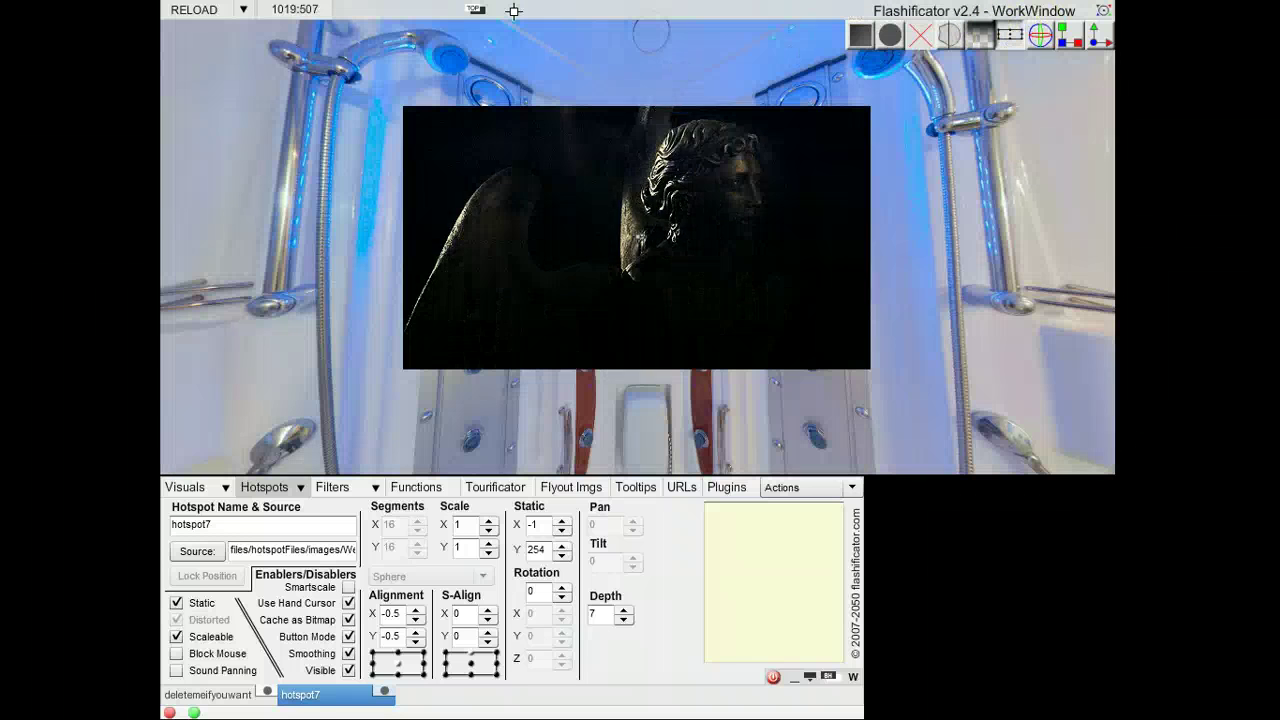
Lower the hotspot's opacity to 63% with the on-screen opacity tool
click(1122, 18)
click(984, 38)
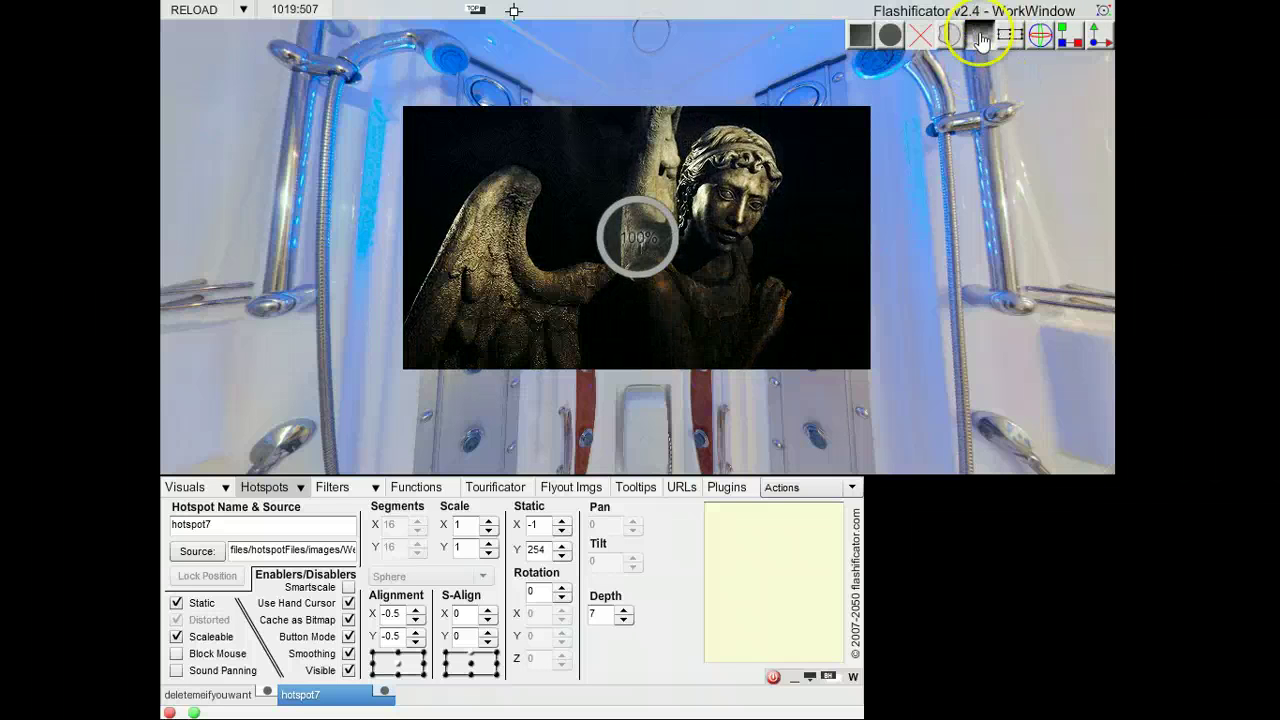
click(637, 232)
drag(637, 232, 795, 233)
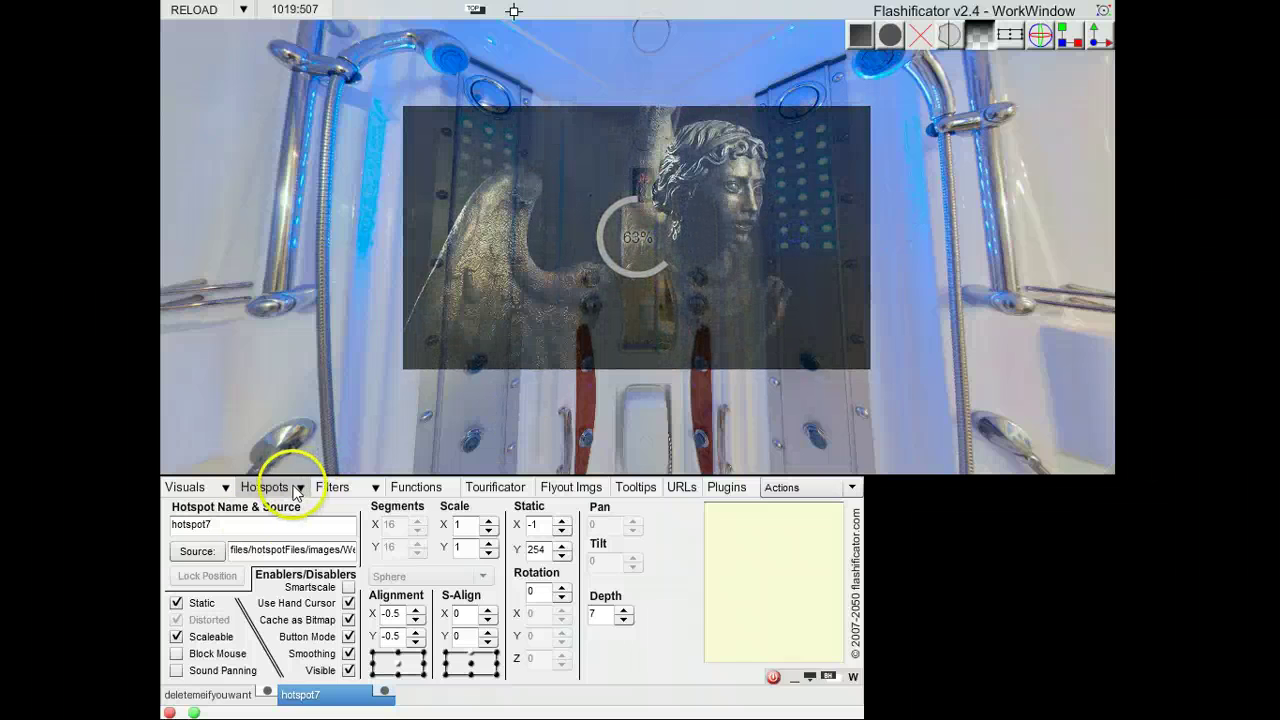
Lower the hotspot's opacity to 31% in the additional hotspot settings
click(300, 488)
click(290, 490)
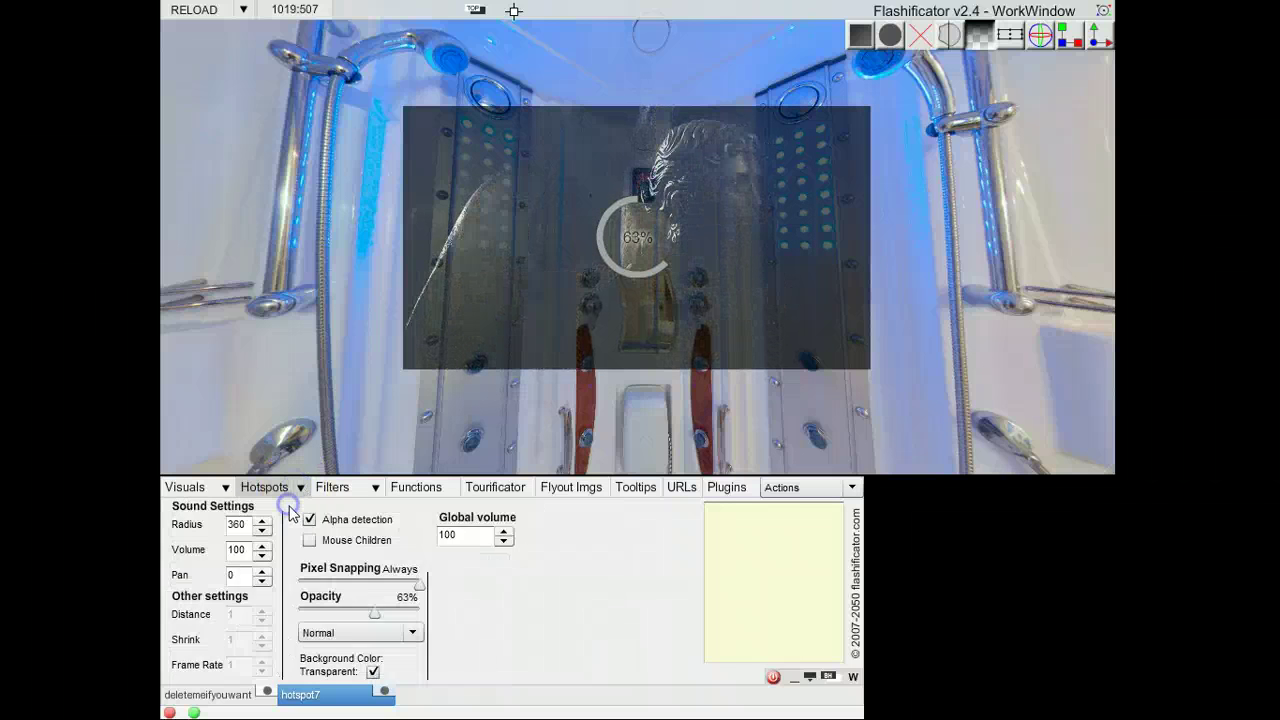
click(378, 614)
drag(377, 618, 337, 622)
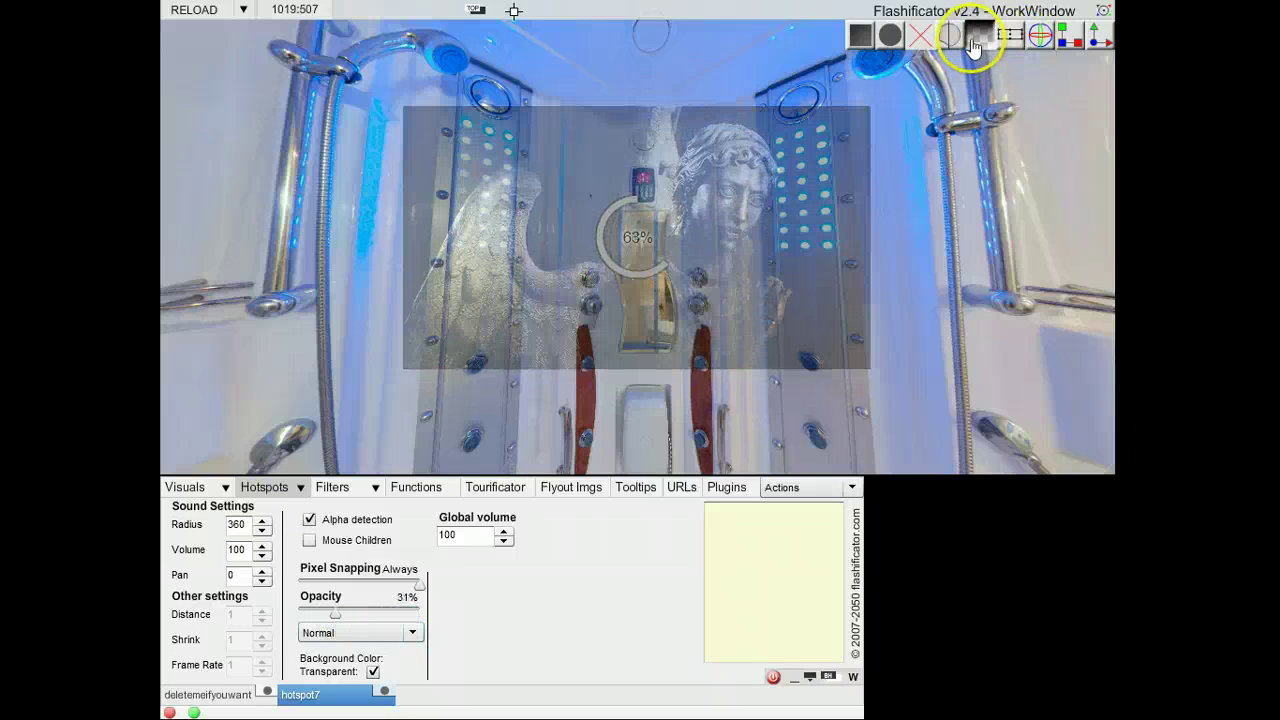
Restore the hotspot's opacity to 100% with the opacity dial and try the Segments tool on the flat hotspot
click(652, 272)
mouse_move(648, 254)
mouse_down()
mouse_move(734, 239)
mouse_move(632, 242)
mouse_up()
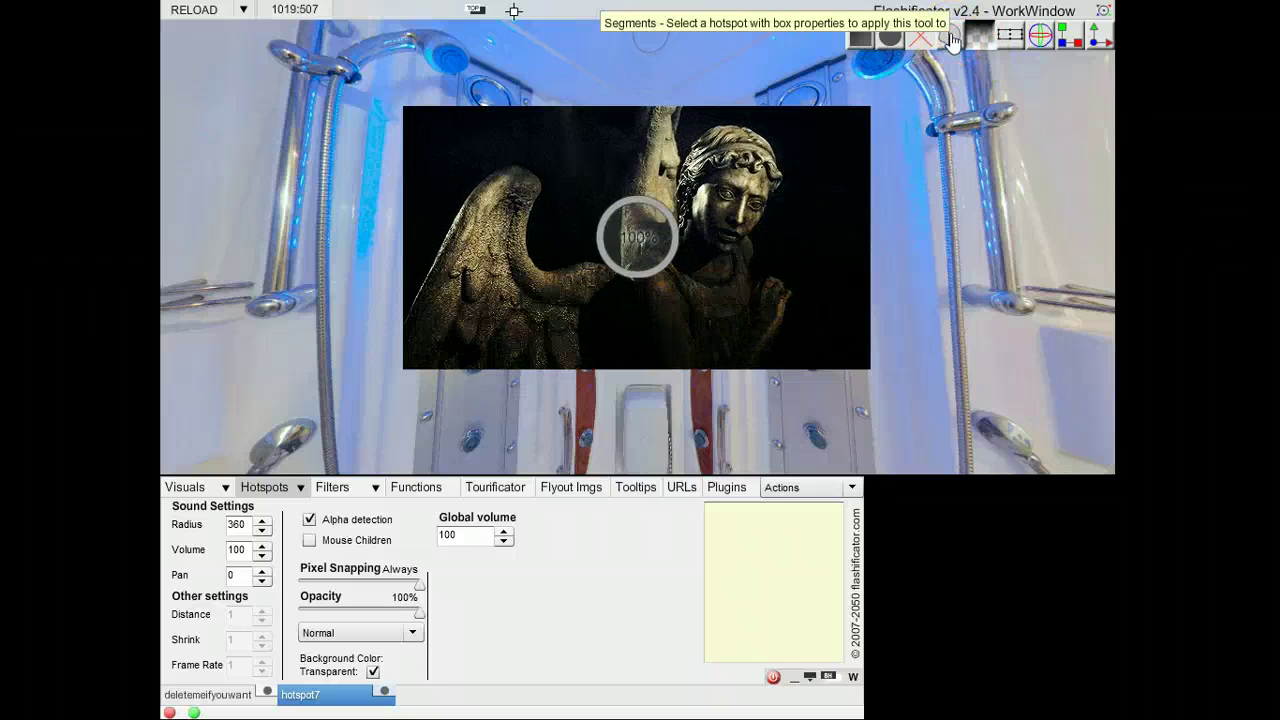
click(945, 40)
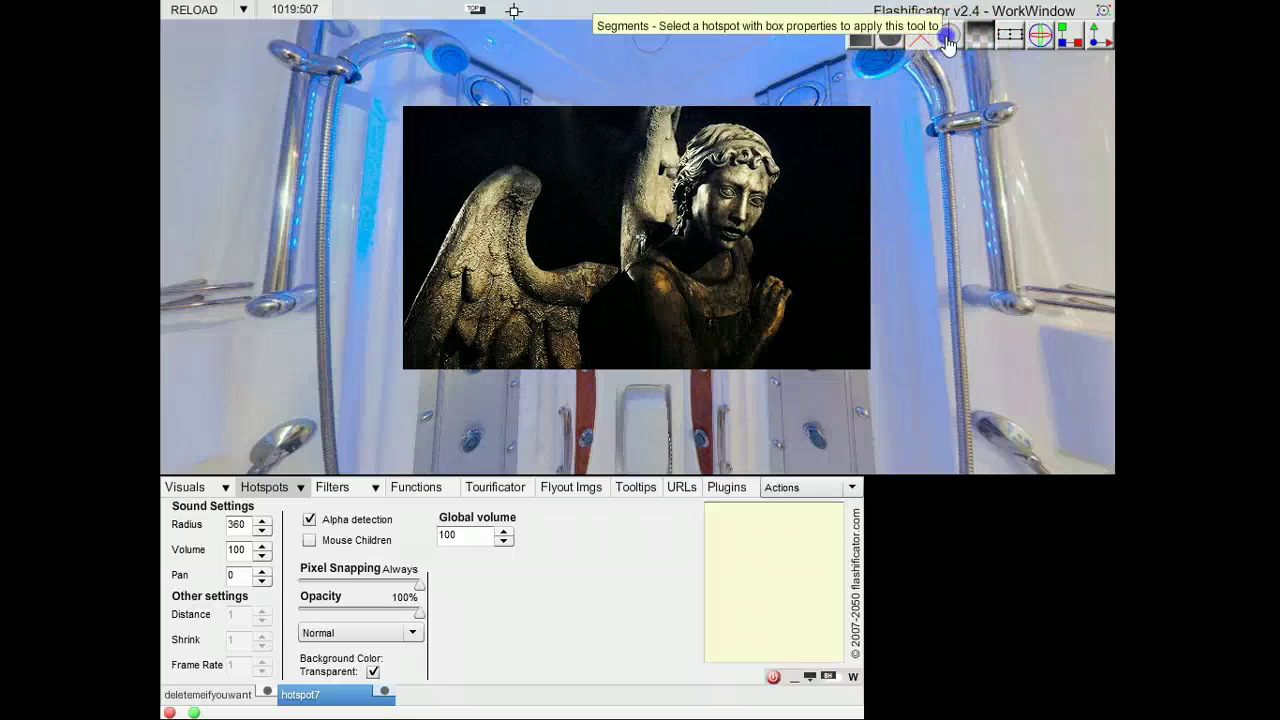
click(672, 241)
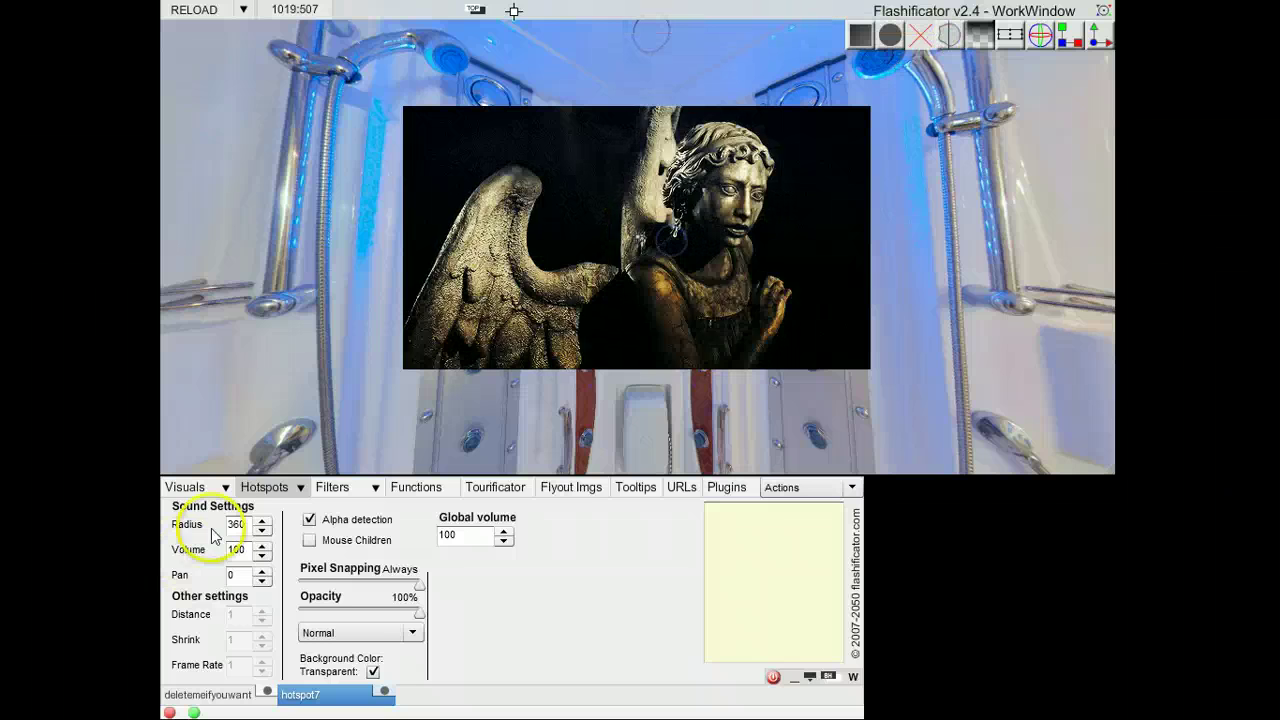
Return hotspot7 to non-static box properties, set its pan and tilt to 0, and show the work window tools
click(266, 487)
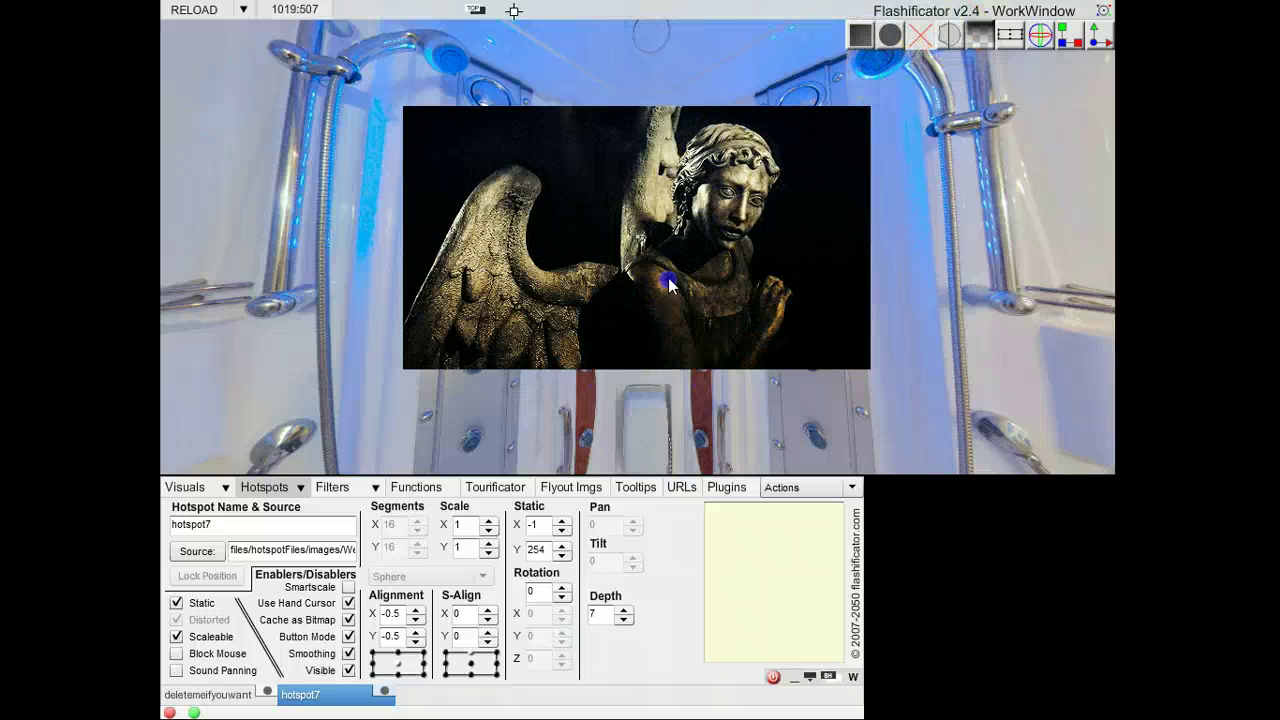
click(386, 693)
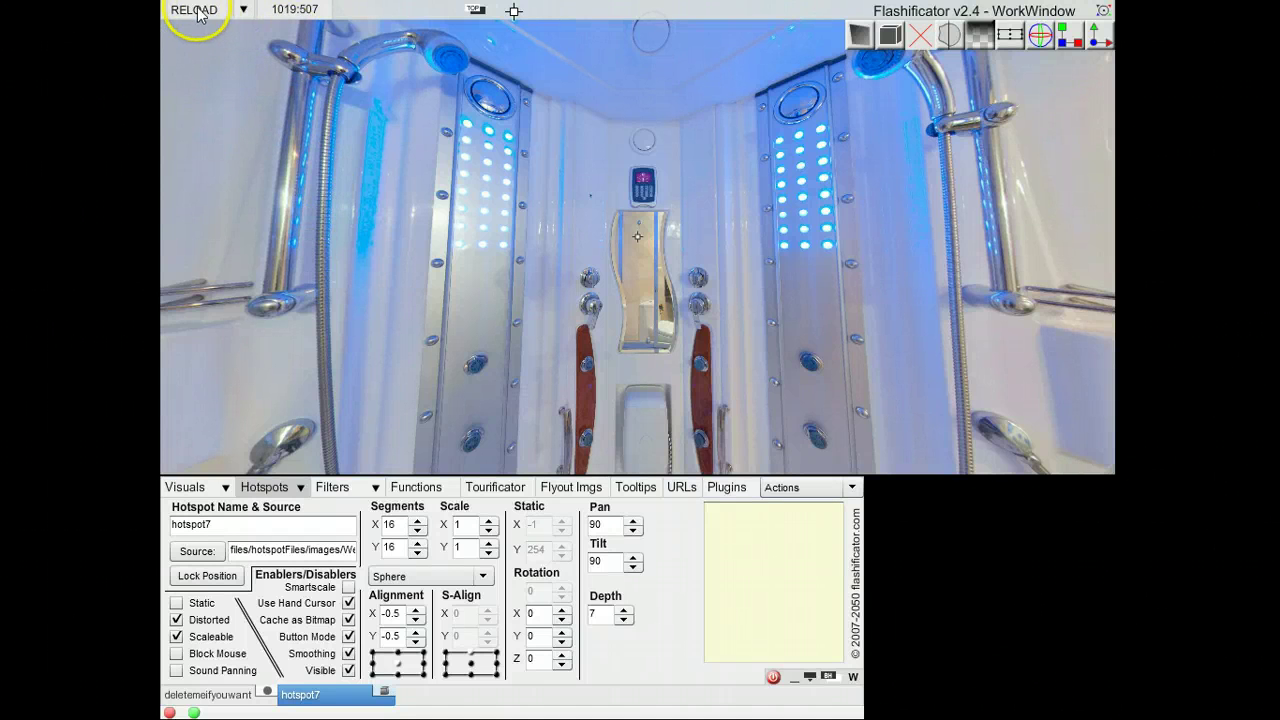
click(984, 459)
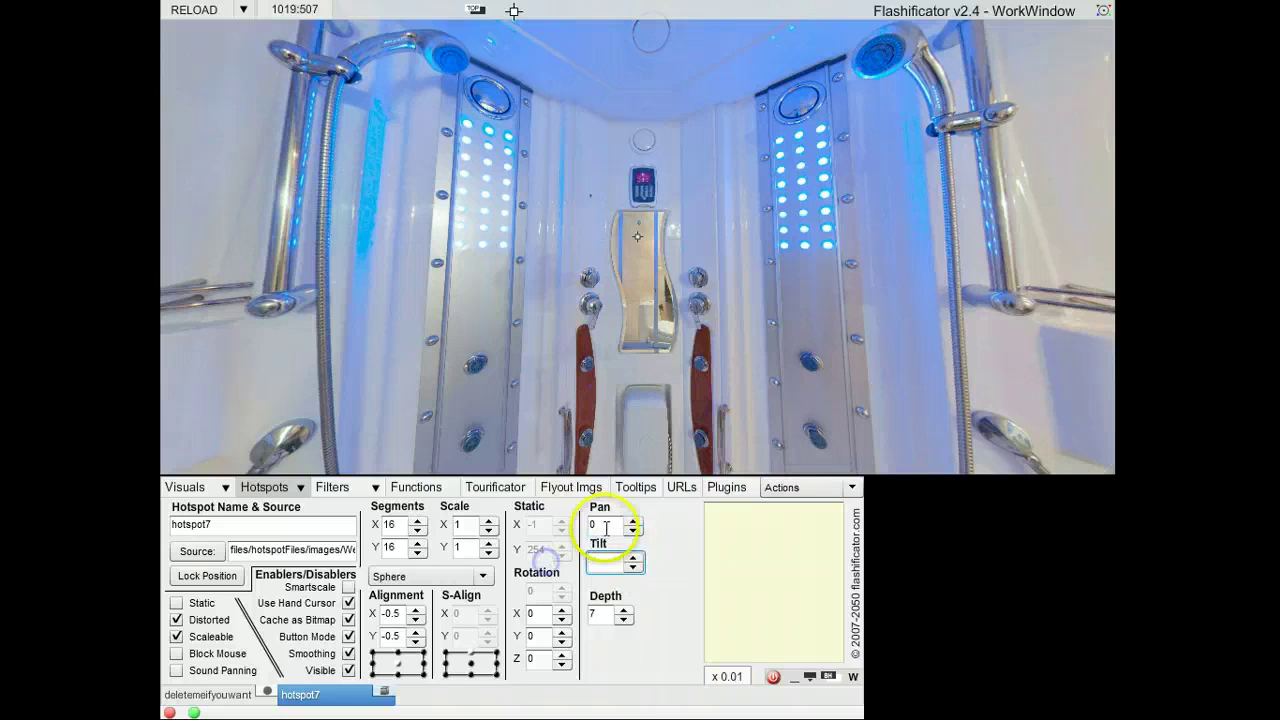
click(604, 527)
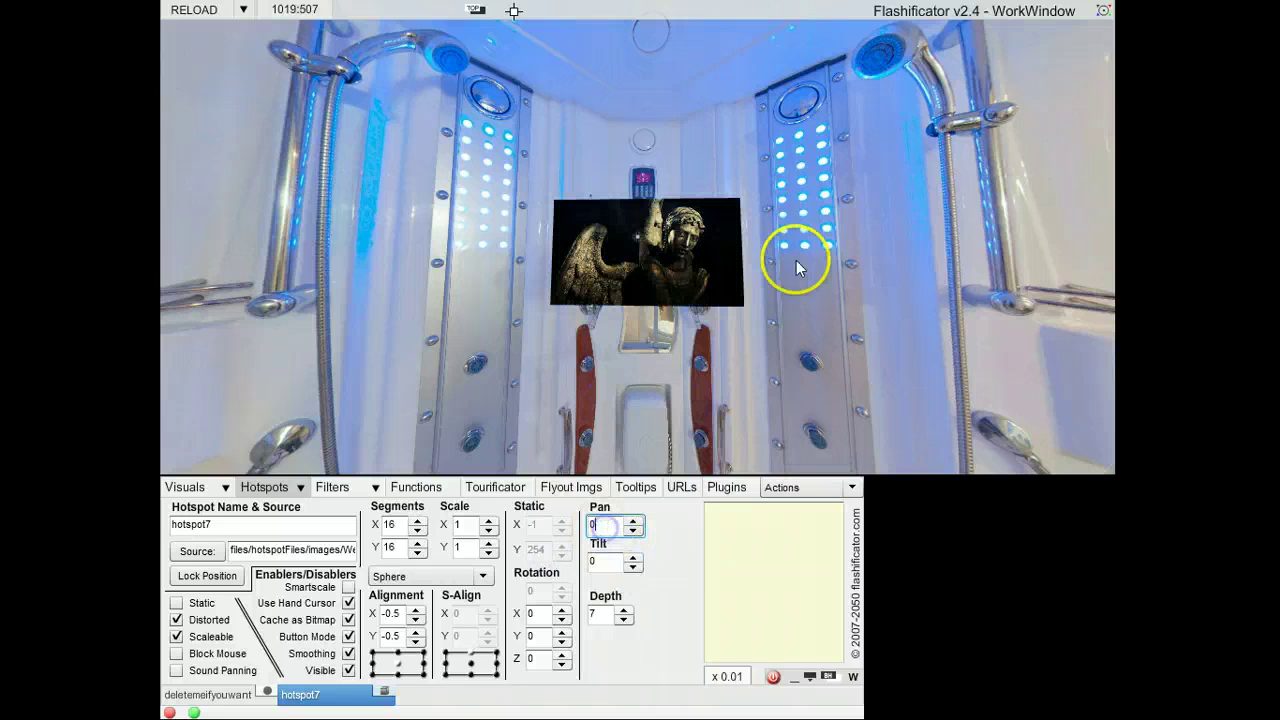
click(1101, 14)
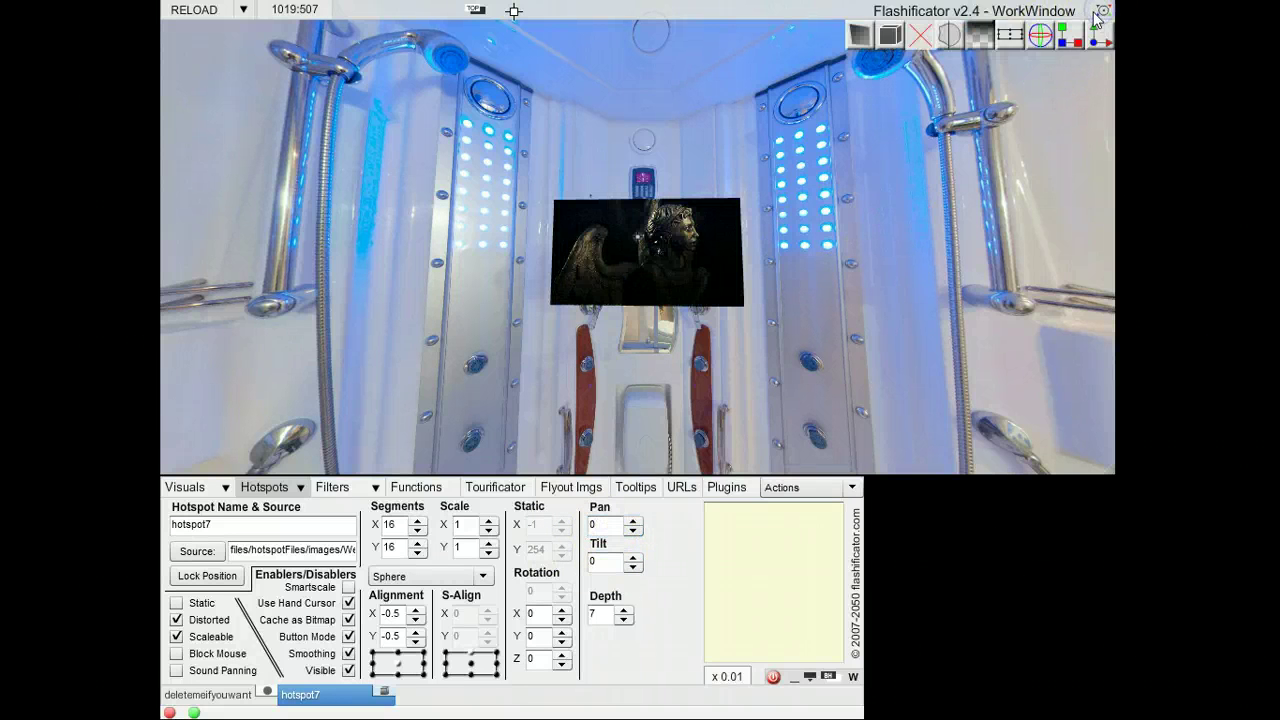
Raise hotspot7's X and Y segments to 21 with the on-screen Segments tool
click(953, 42)
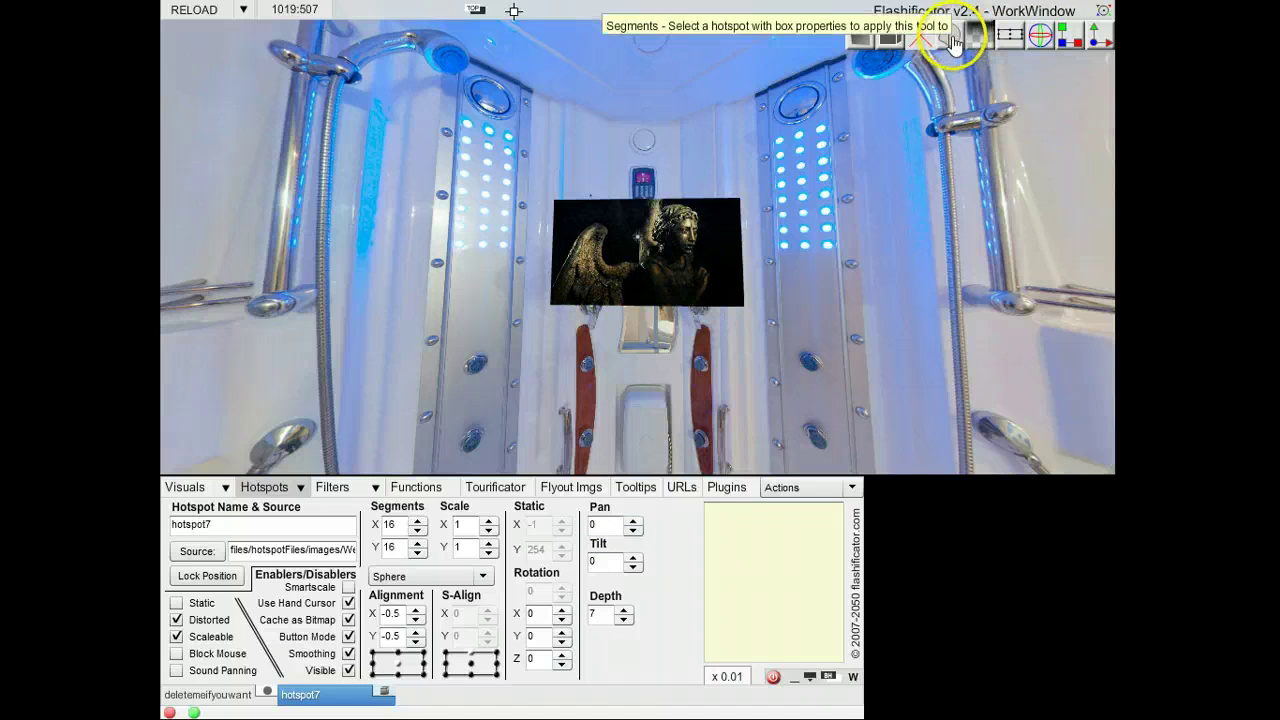
click(656, 229)
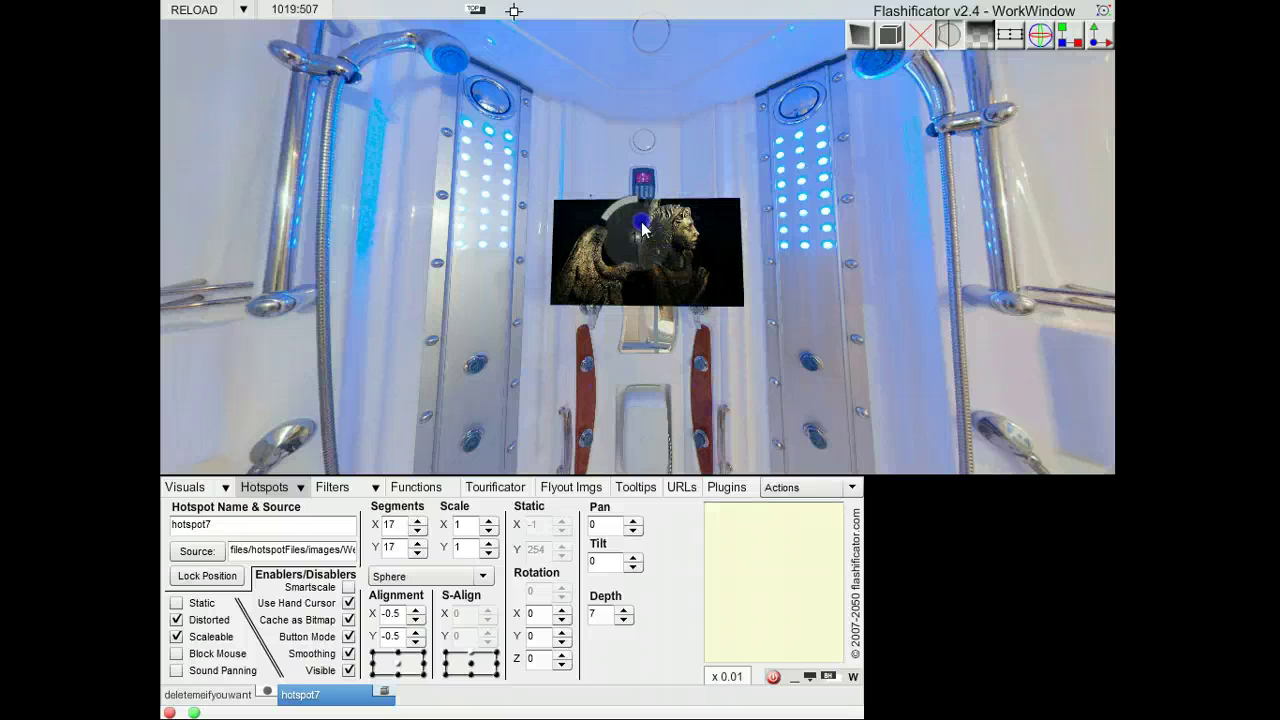
drag(425, 217, 518, 221)
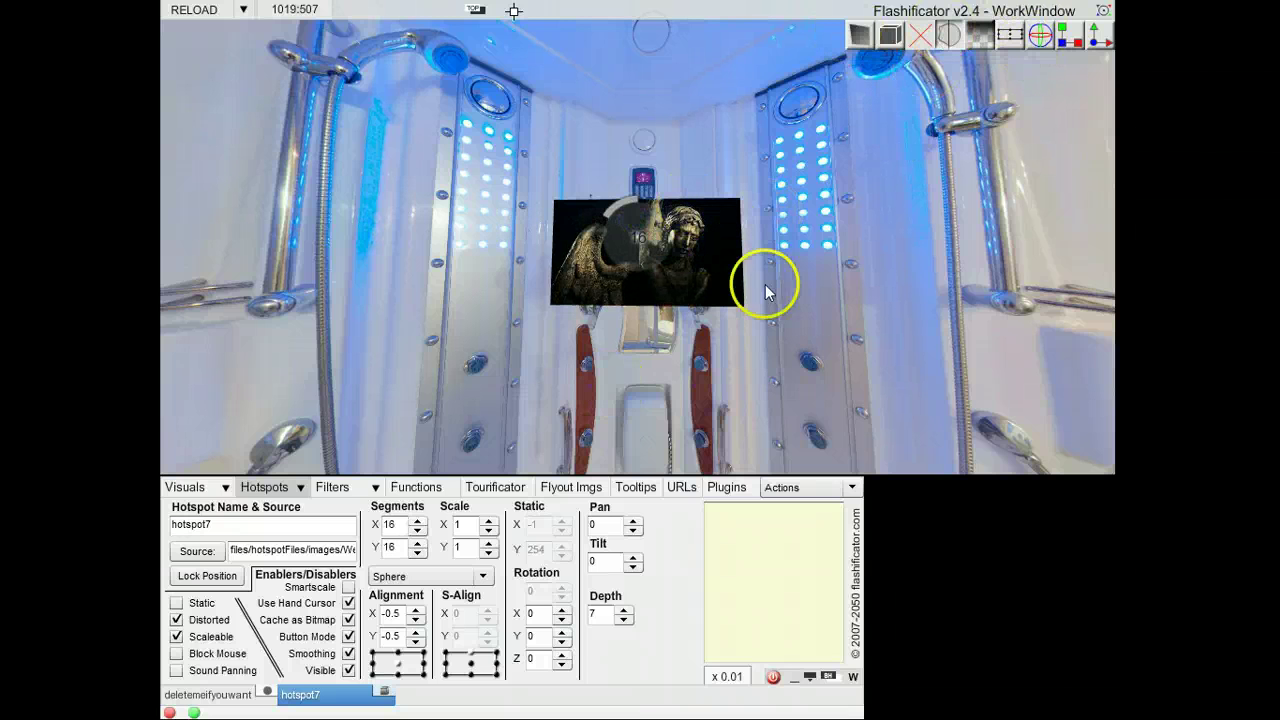
drag(644, 208, 628, 210)
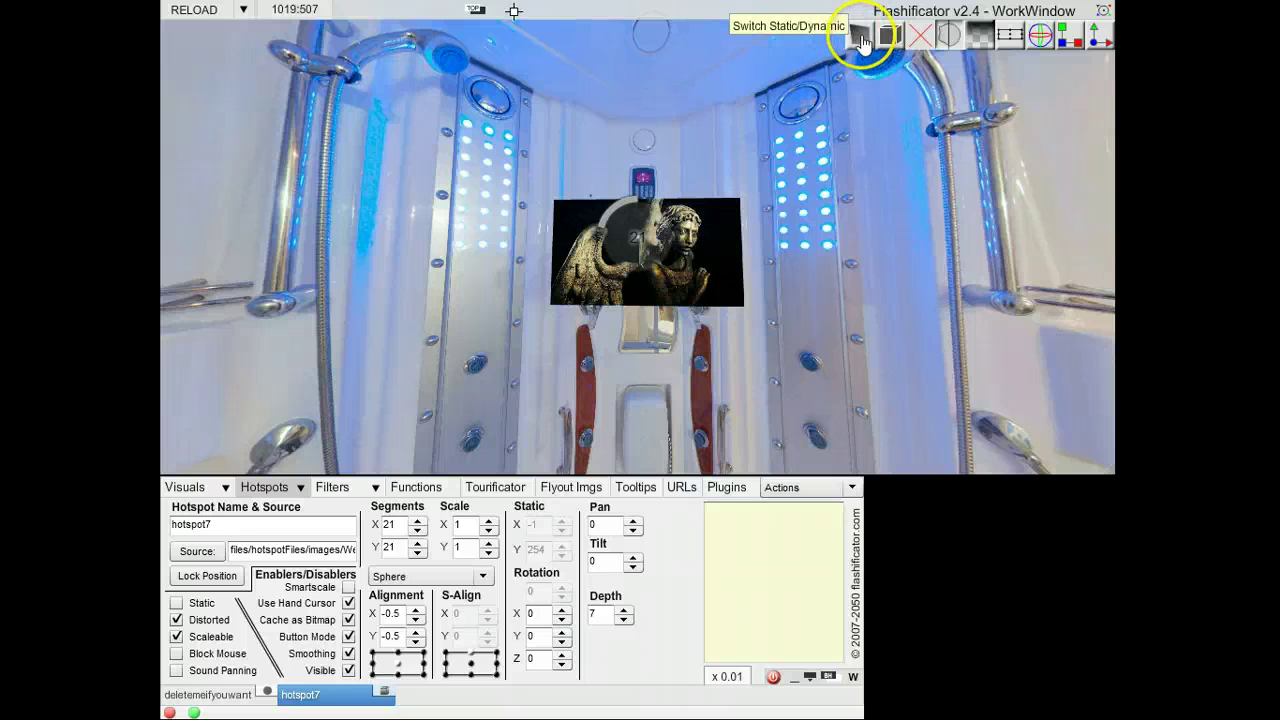
Switch hotspot7 back and forth between box and flat spot properties, ending on box
click(897, 36)
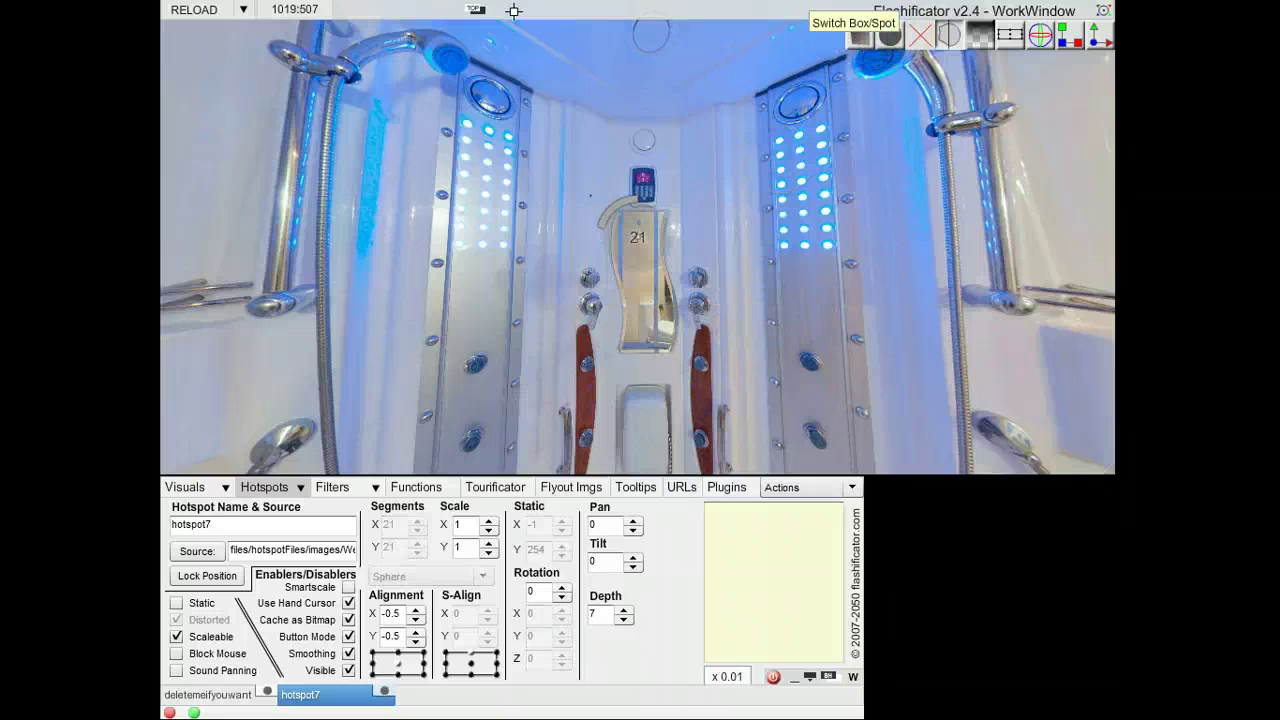
click(884, 44)
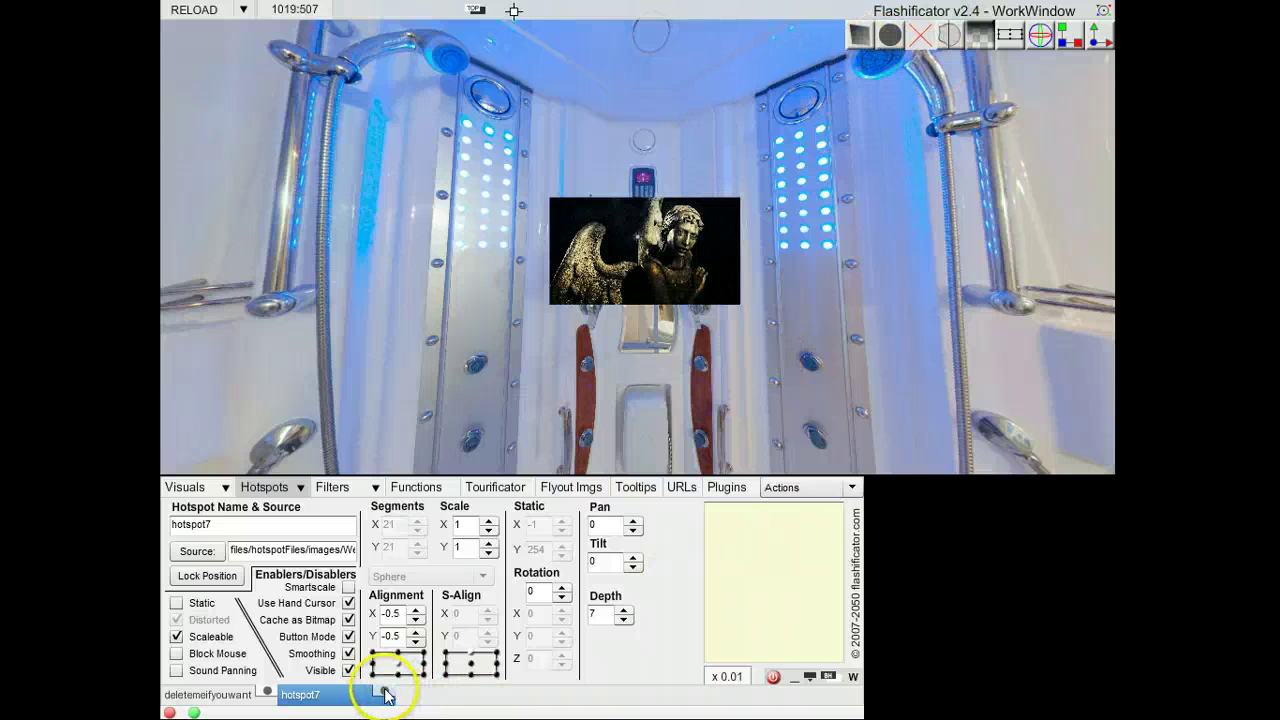
click(895, 38)
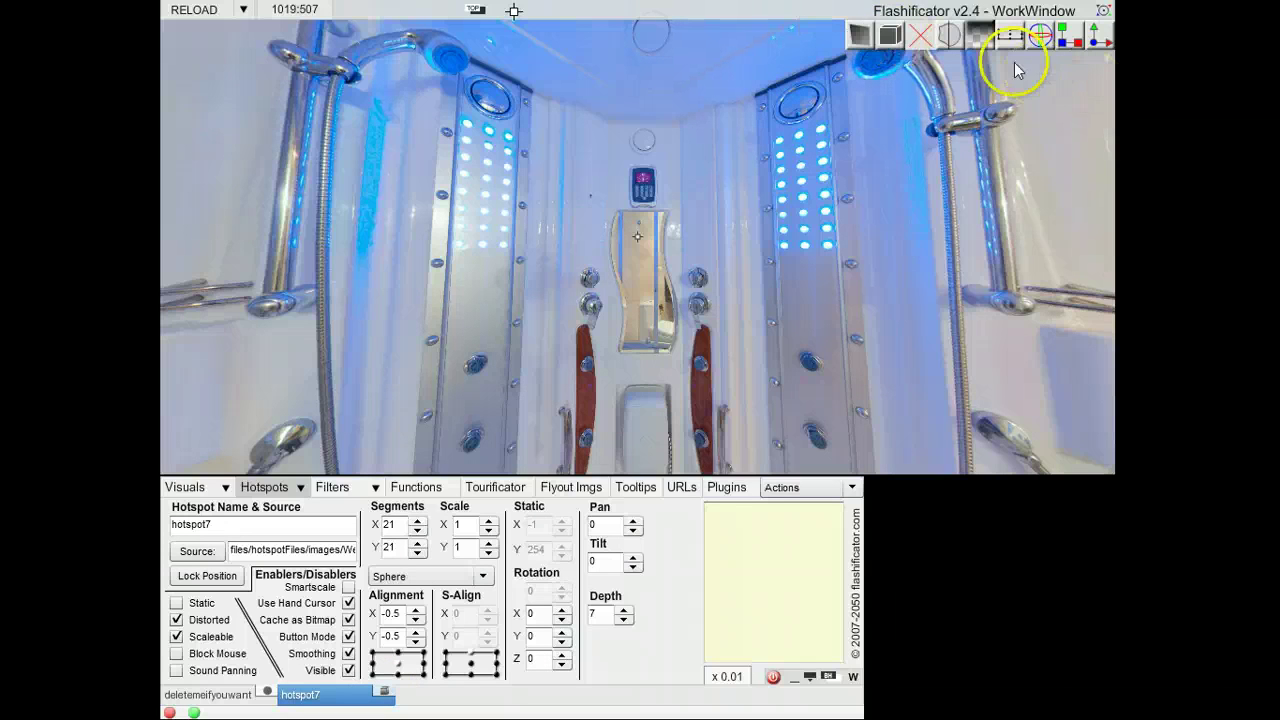
click(891, 37)
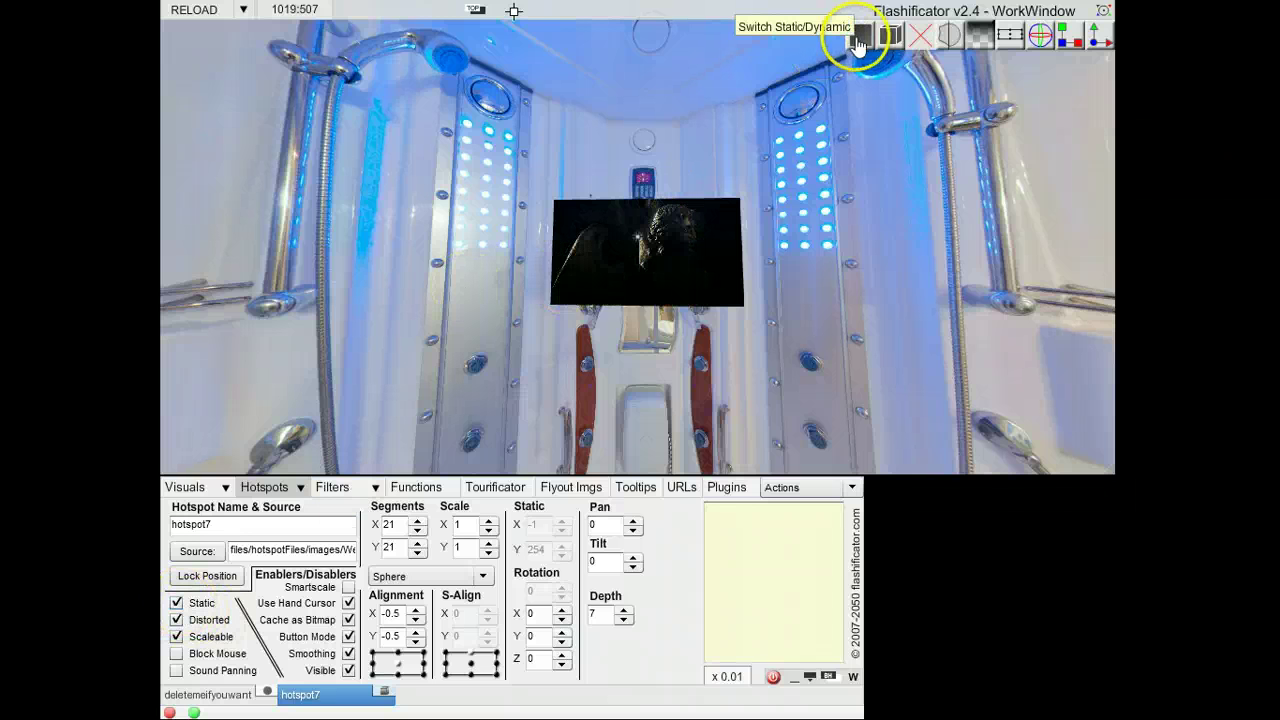
Make hotspot7 static, align it to its top centre with Alignment Y 0, and set its static X and Y to 0
click(859, 40)
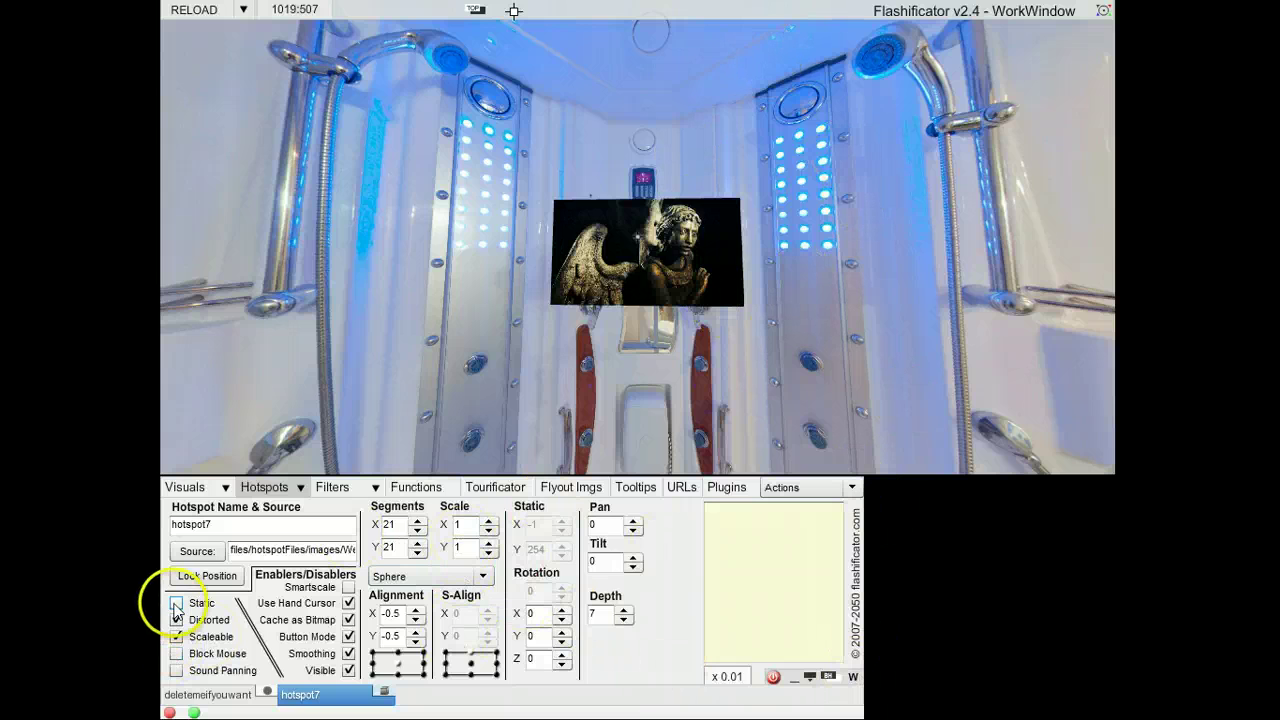
click(401, 654)
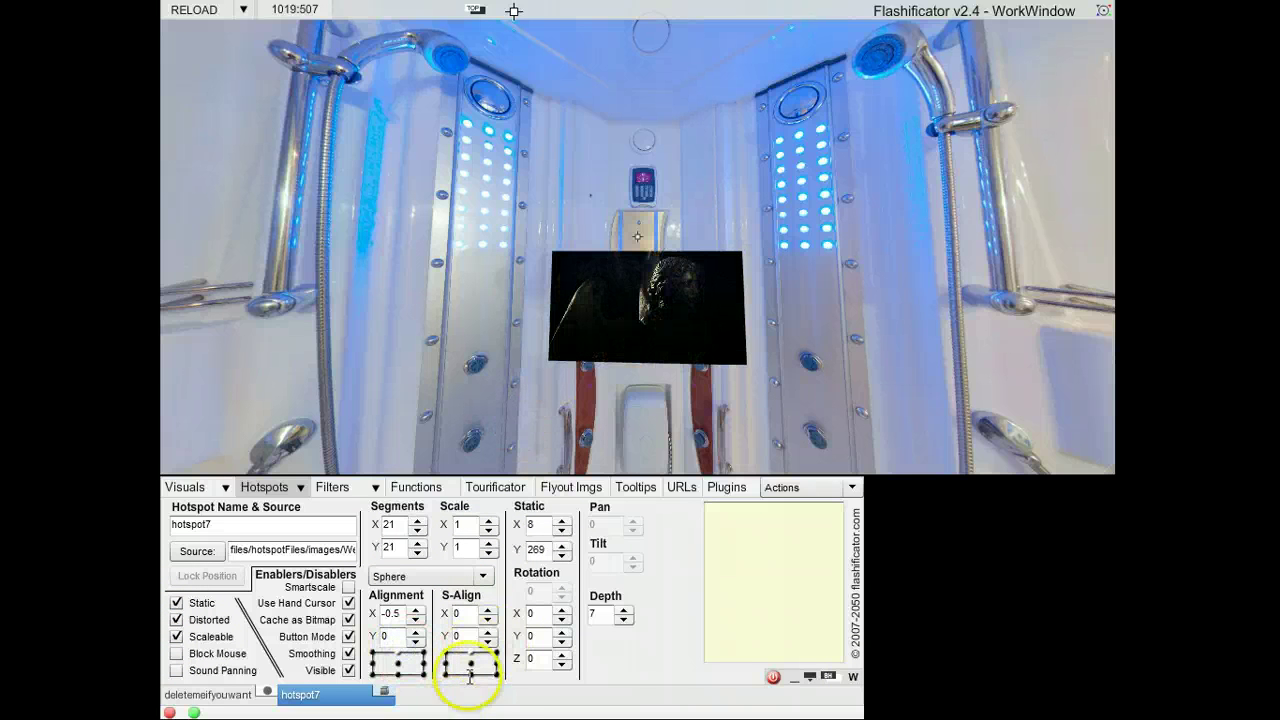
click(544, 529)
key(BackSpace)
click(682, 208)
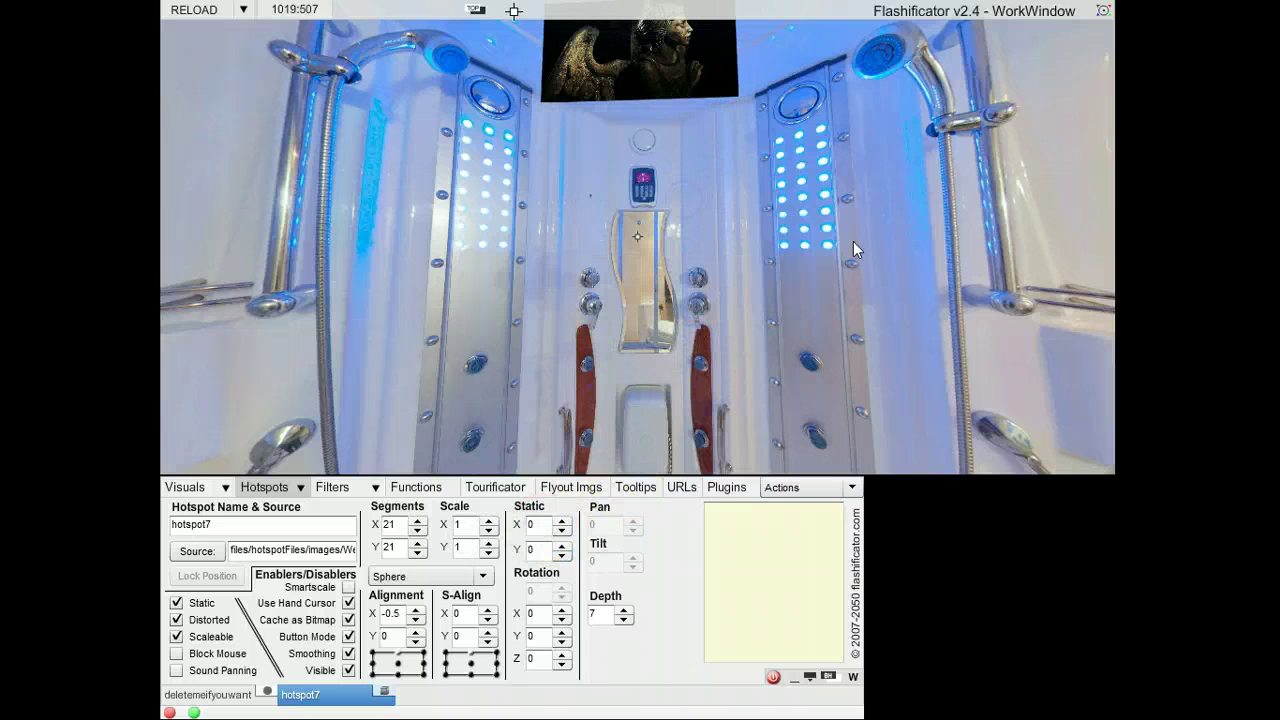
Reload the work window and switch hotspot7 from box to flat spot properties
click(193, 10)
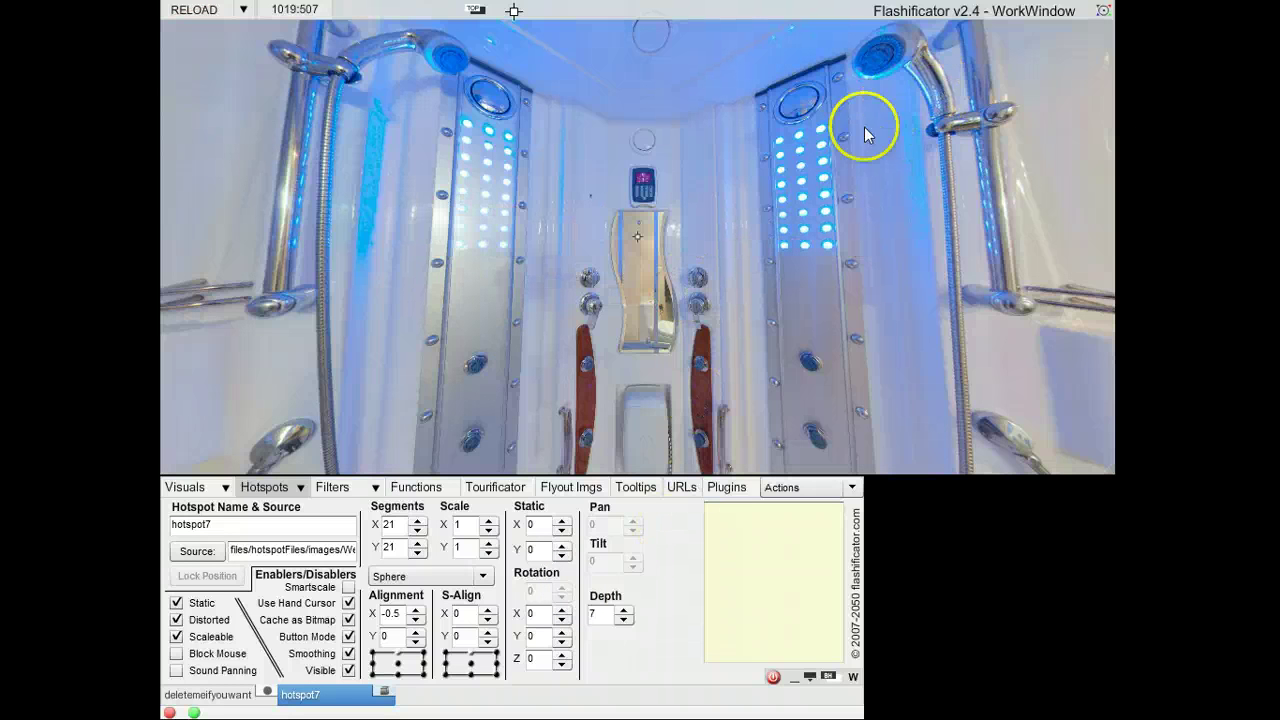
click(384, 690)
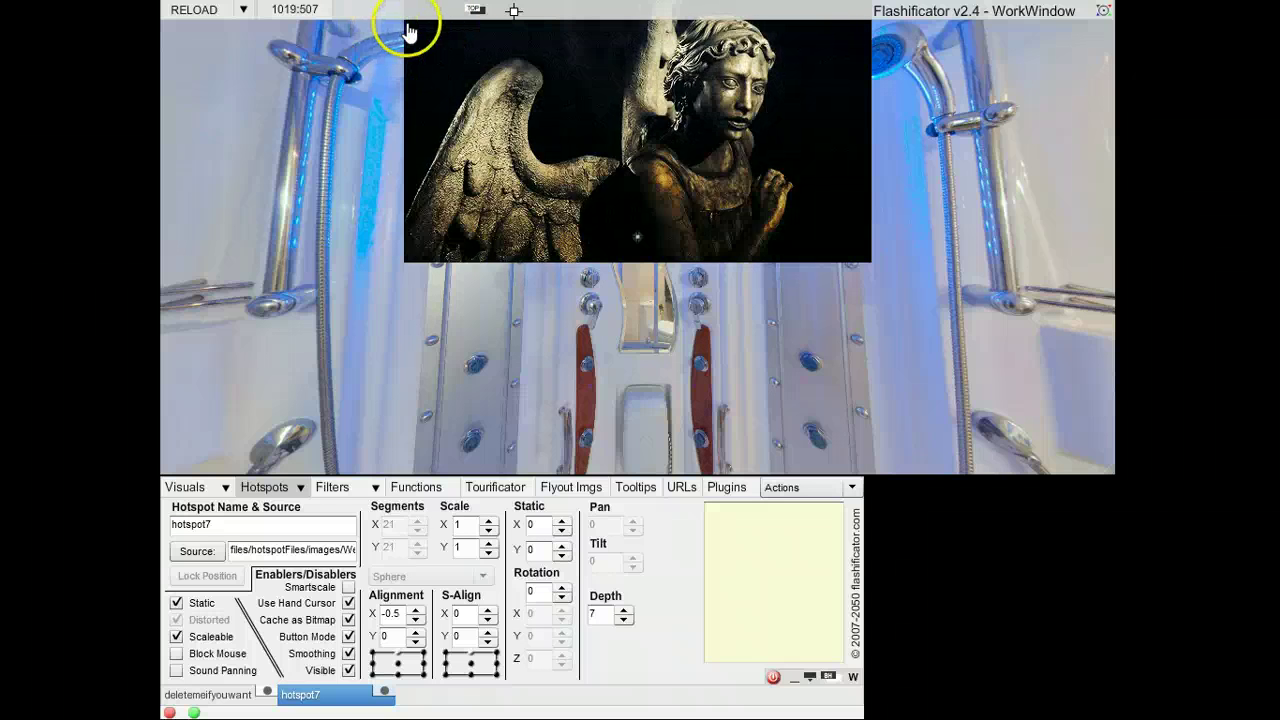
Toggle the work window's title bar off and on several times, leaving it shown
click(855, 679)
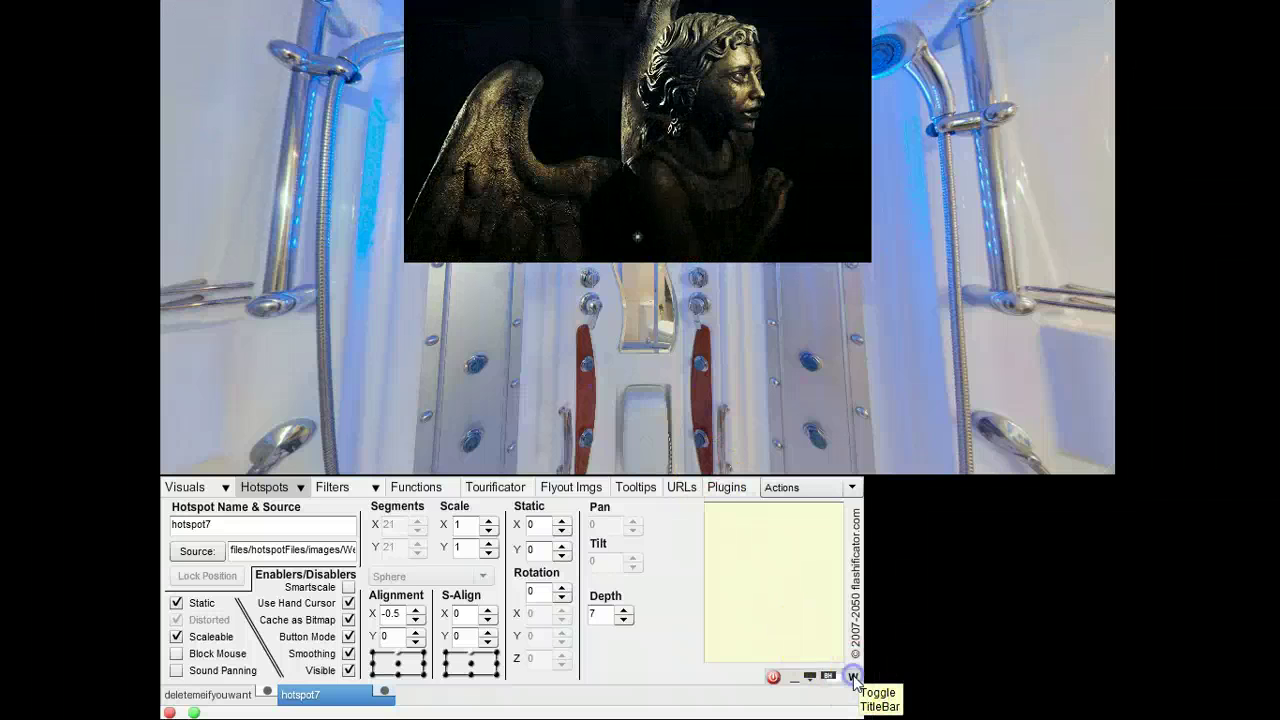
click(854, 679)
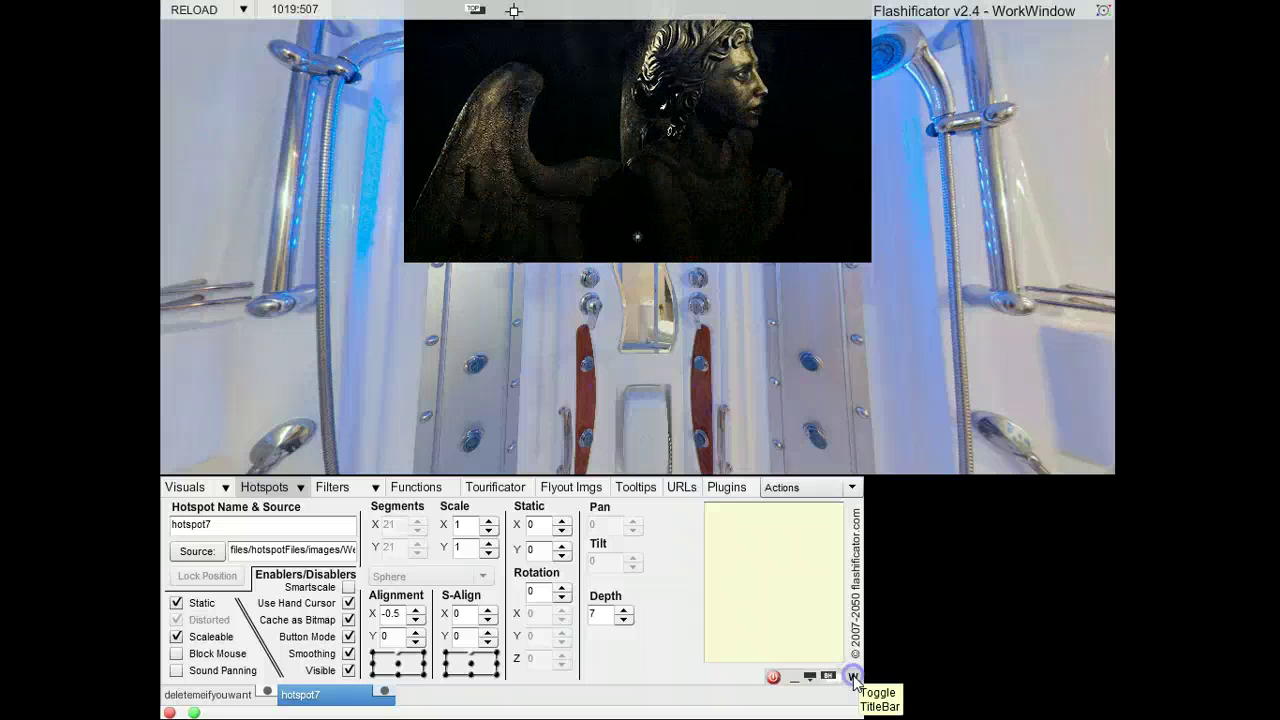
click(854, 679)
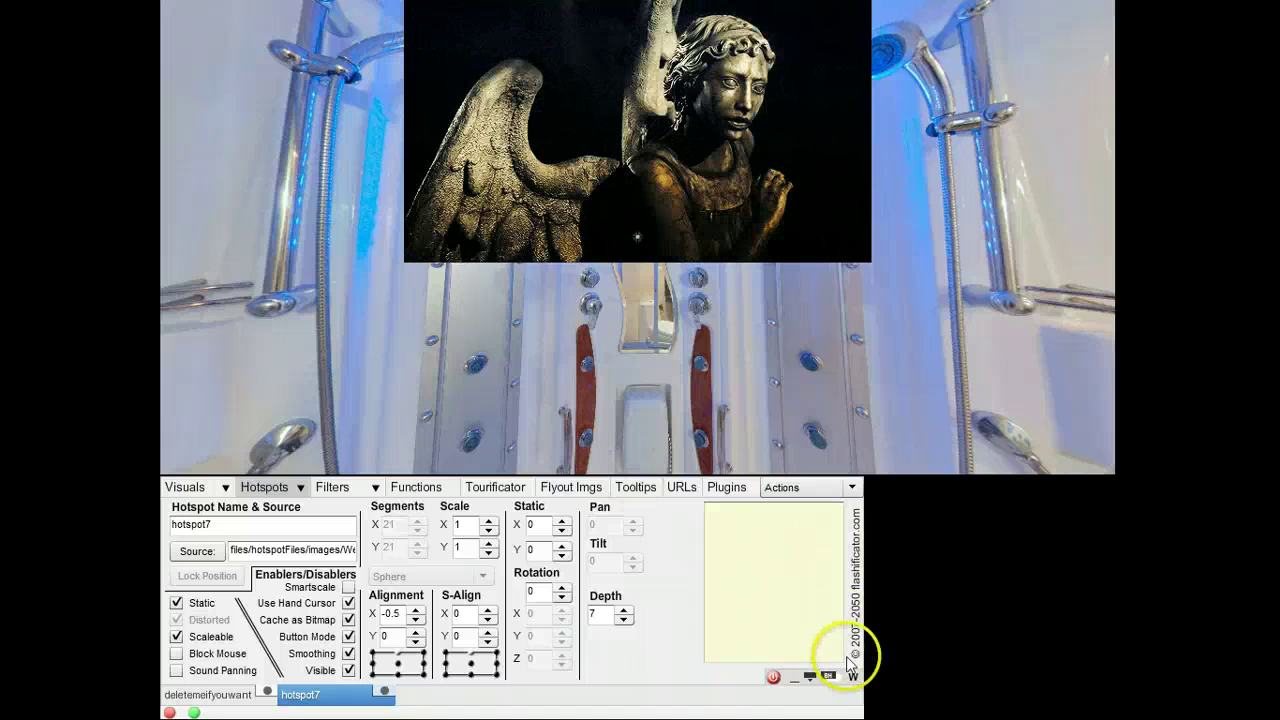
click(855, 680)
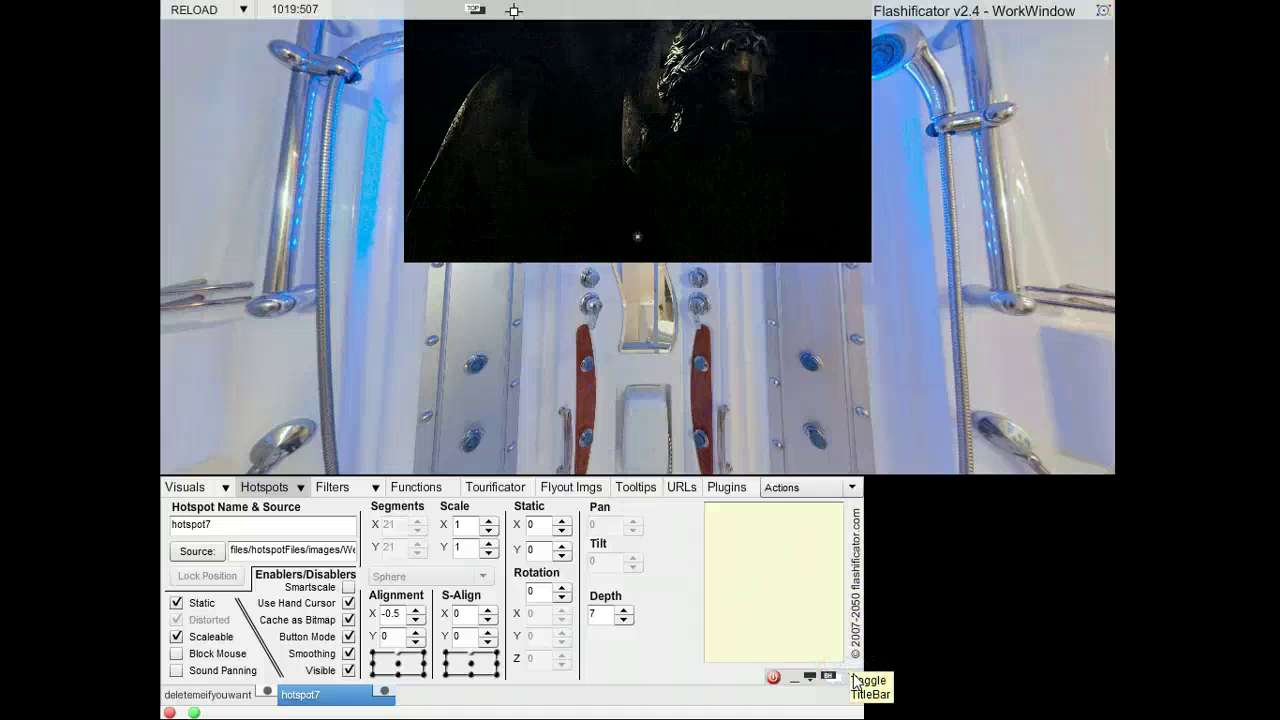
click(855, 680)
click(855, 680)
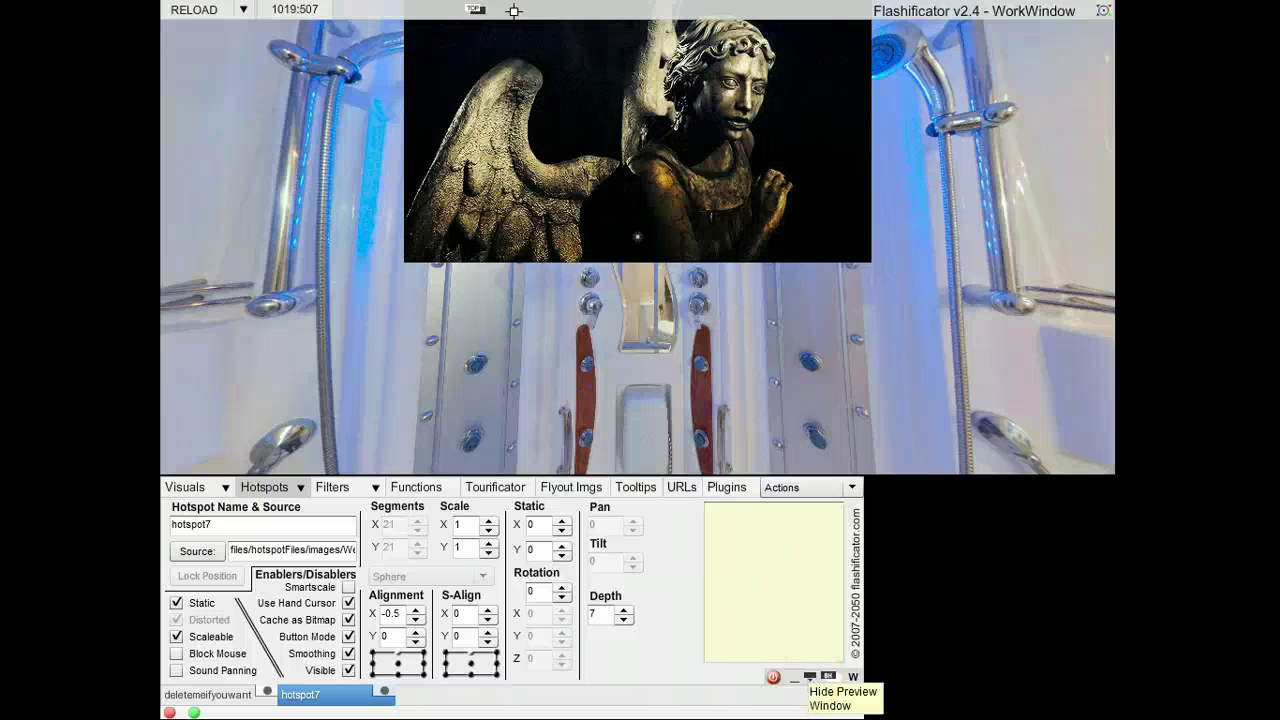
Hide the preview window, keeping the hotspot settings open
click(810, 677)
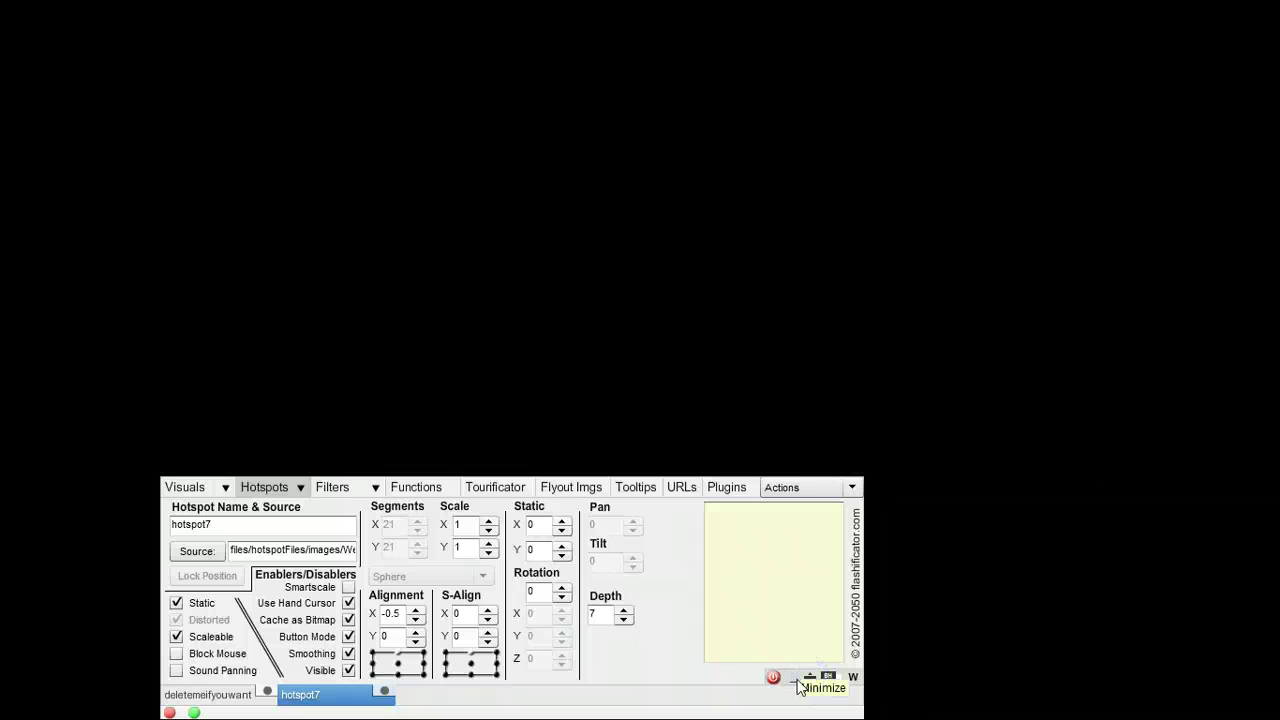